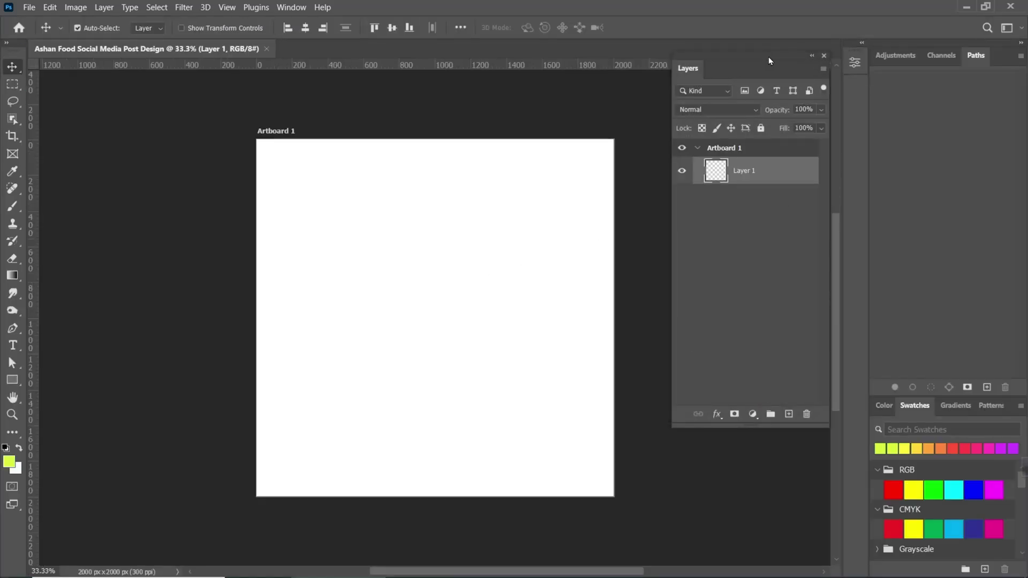
Open the wood plank image pngwing.com (1).png from the Png element folder
drag(768, 57, 755, 84)
drag(525, 209, 521, 208)
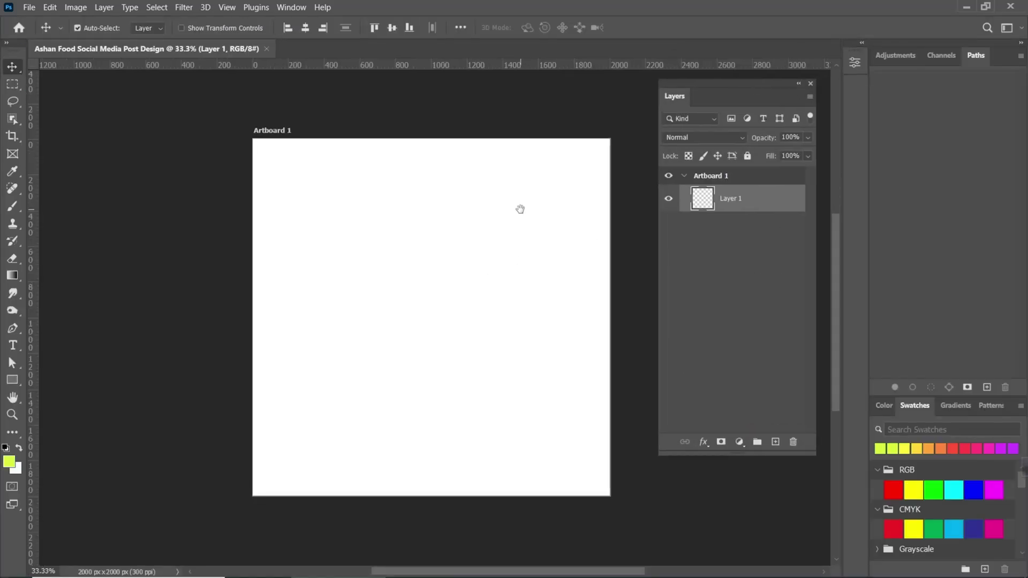
click(30, 7)
click(38, 35)
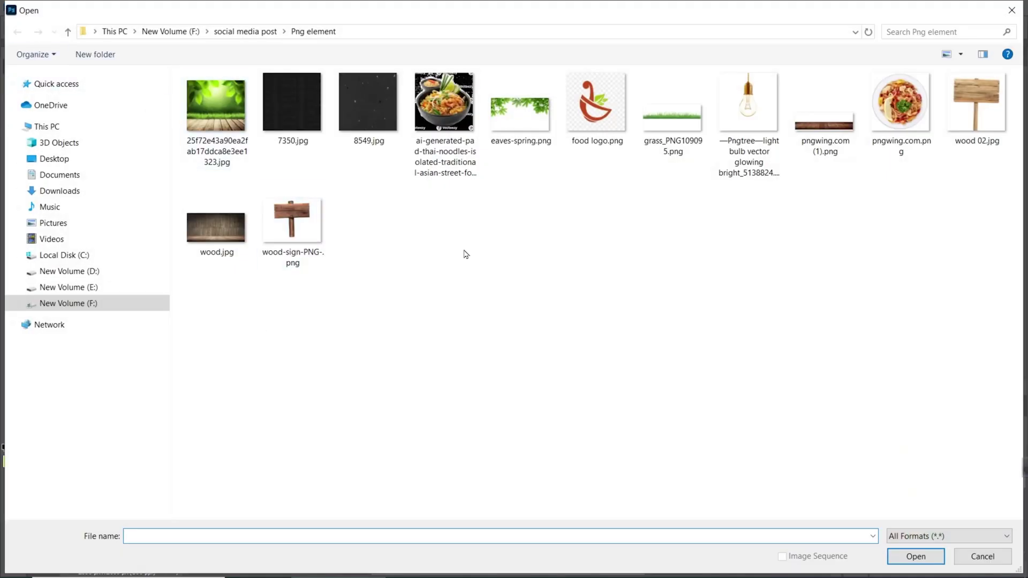
click(832, 150)
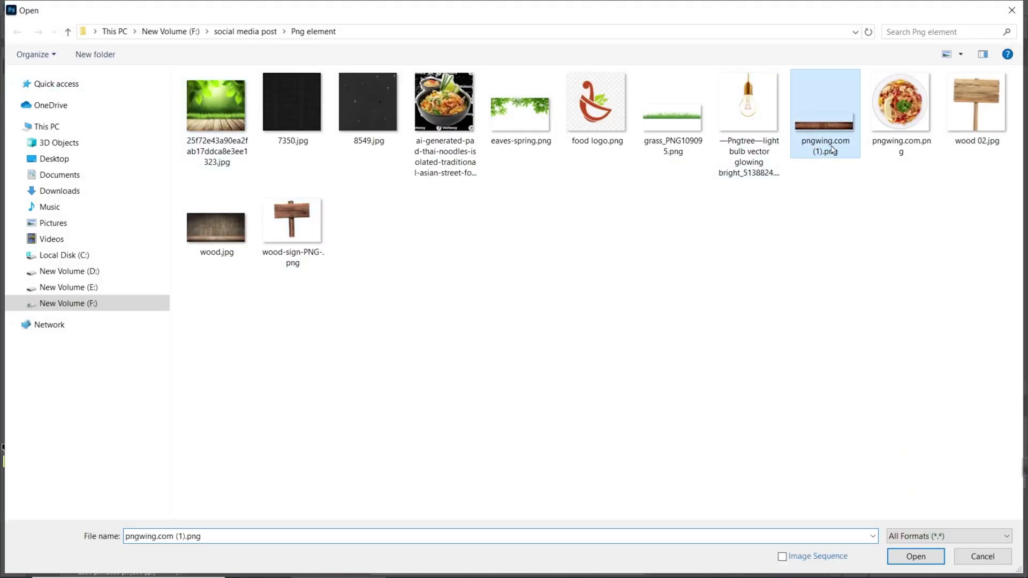
click(930, 558)
Scale down the wood plank image and copy it into the Ashan Food Social Media Post Design document
mouse_move(396, 360)
mouse_down()
mouse_move(397, 343)
mouse_move(396, 355)
mouse_up()
key(ctrl+t)
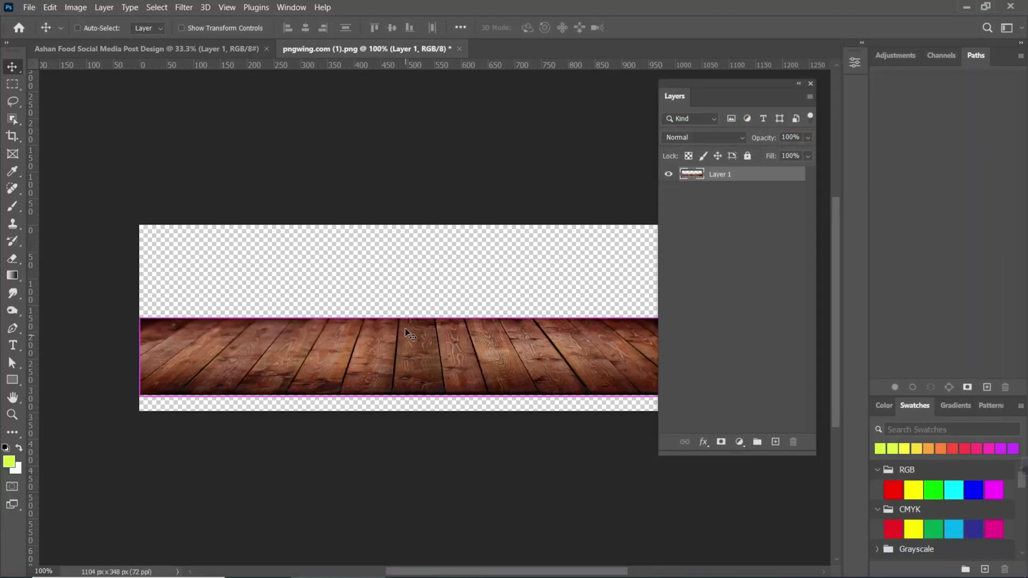
drag(433, 319, 430, 386)
click(663, 27)
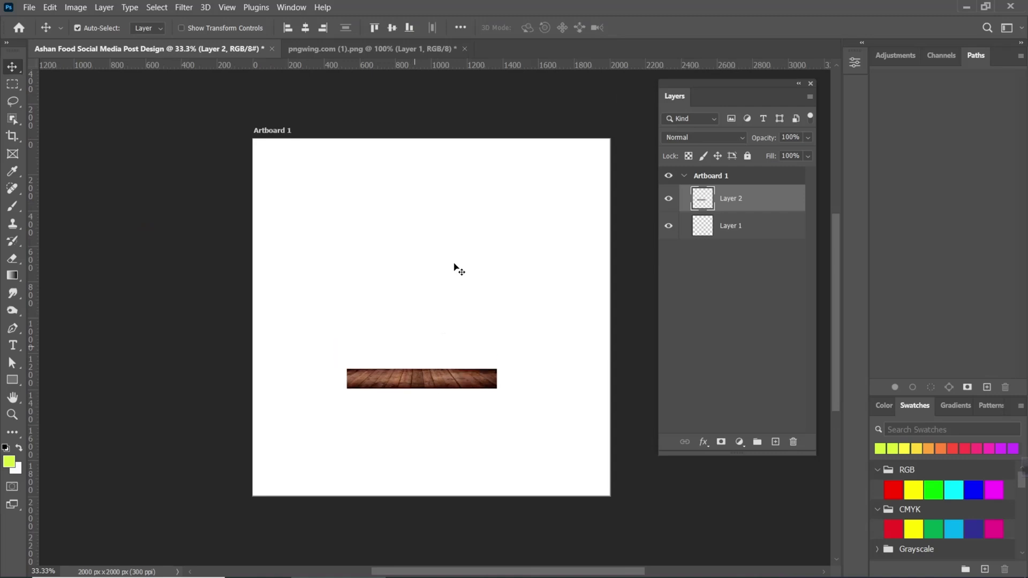
Close the pngwing.com (1).png document without saving its changes
click(408, 49)
click(464, 49)
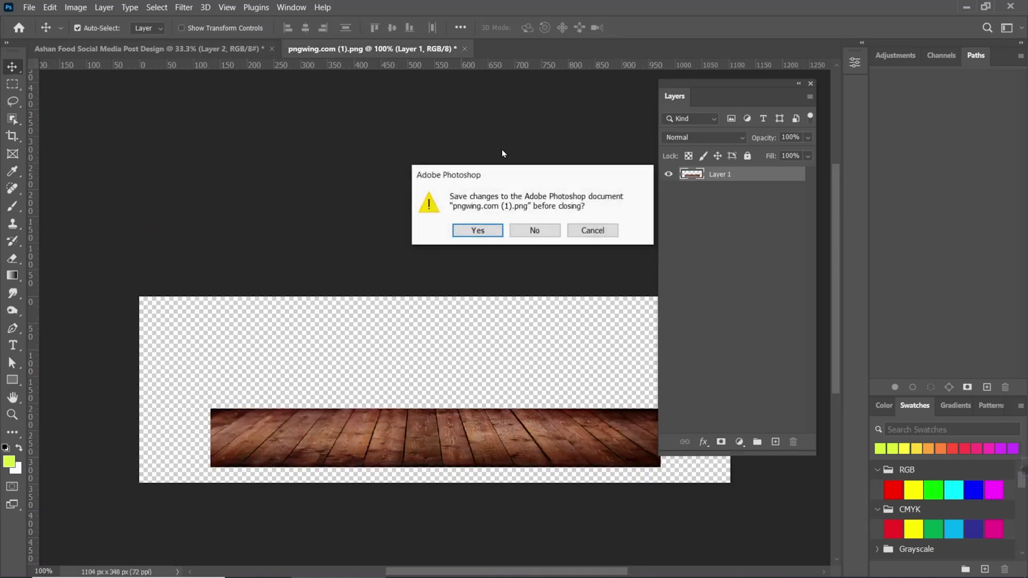
click(535, 234)
Enlarge the wood planks to span the artboard's width and align them with its lower edge as a tabletop
drag(438, 383, 472, 267)
key(ctrl+t)
drag(474, 330, 472, 423)
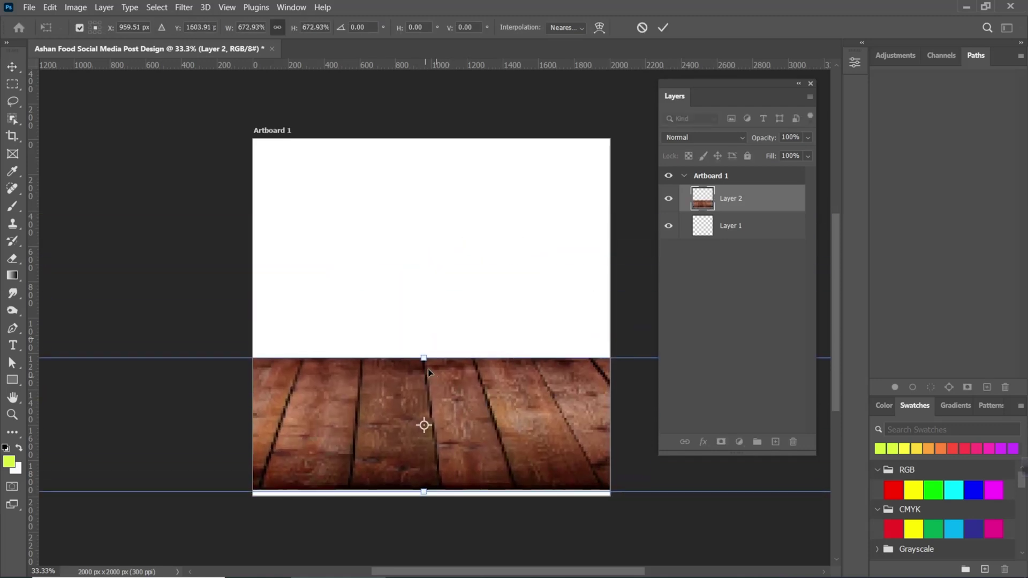
click(661, 29)
drag(442, 415, 463, 435)
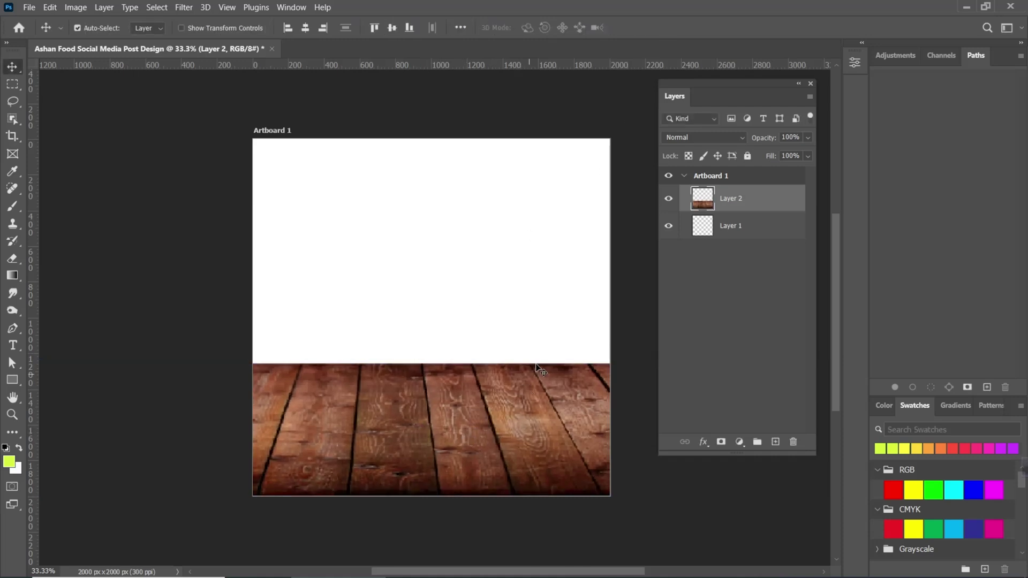
Add a solid color fill of brown #a77a5d beneath the wood planks as the wall background
click(552, 291)
click(735, 231)
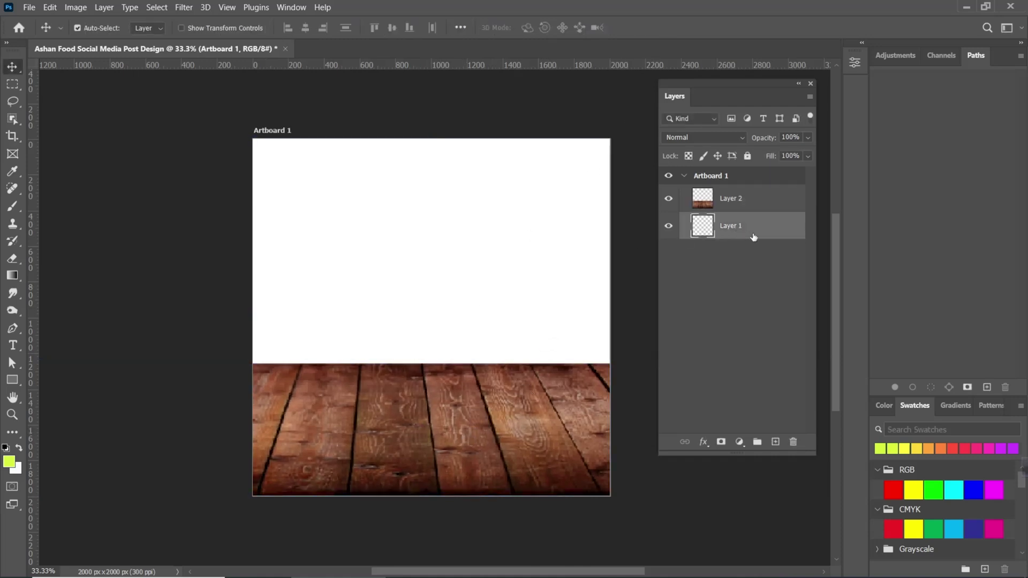
click(740, 441)
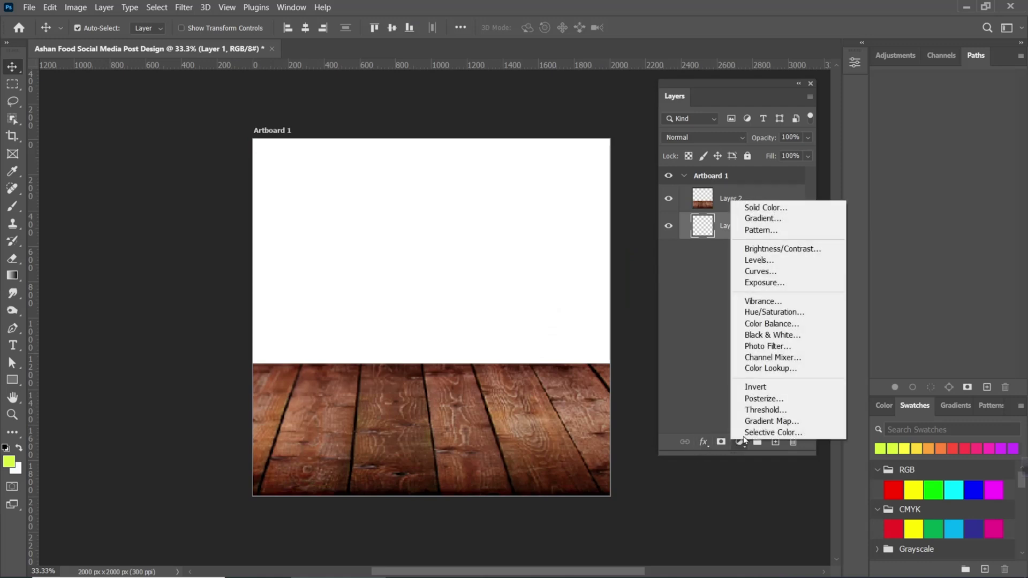
click(780, 207)
click(578, 387)
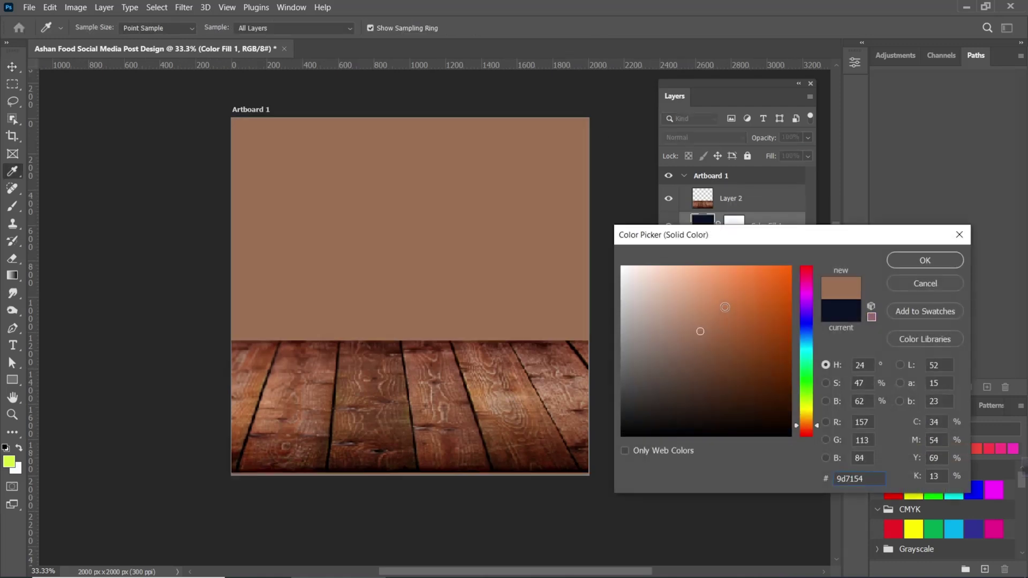
click(696, 320)
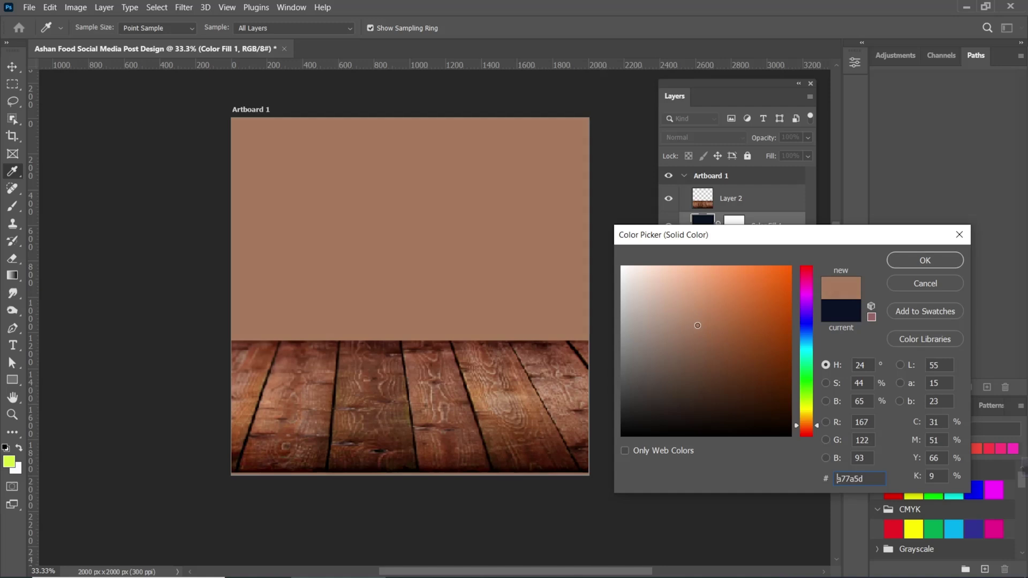
click(908, 261)
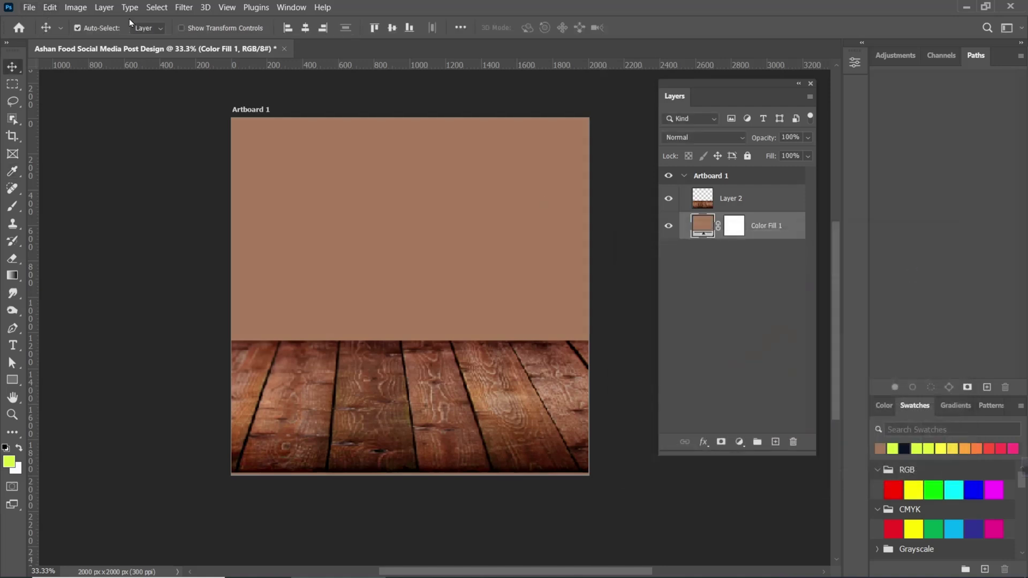
Convert the color fill layer to a smart object and add 7.26% Gaussian monochromatic noise to it
right_click(682, 224)
click(727, 242)
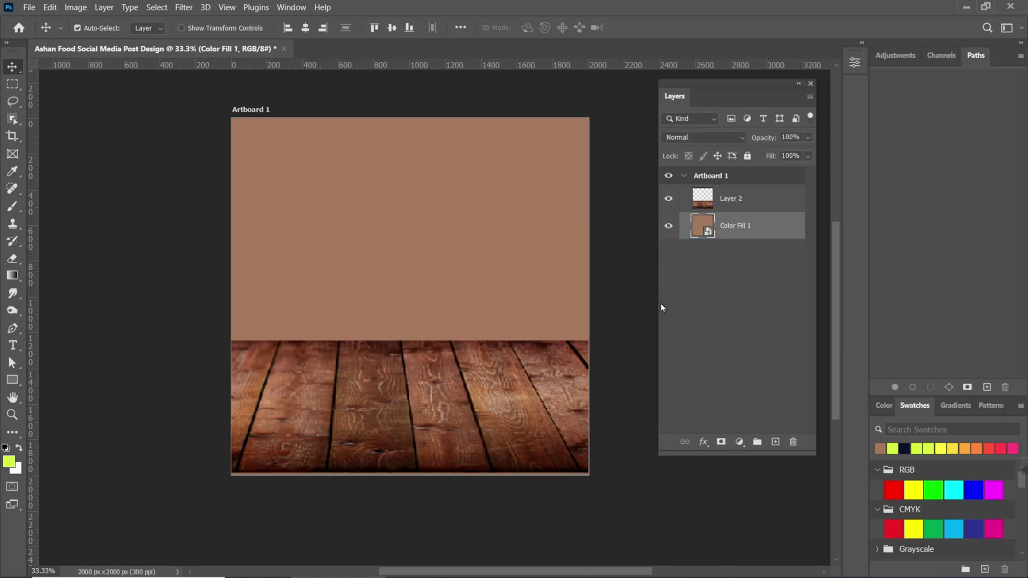
click(184, 7)
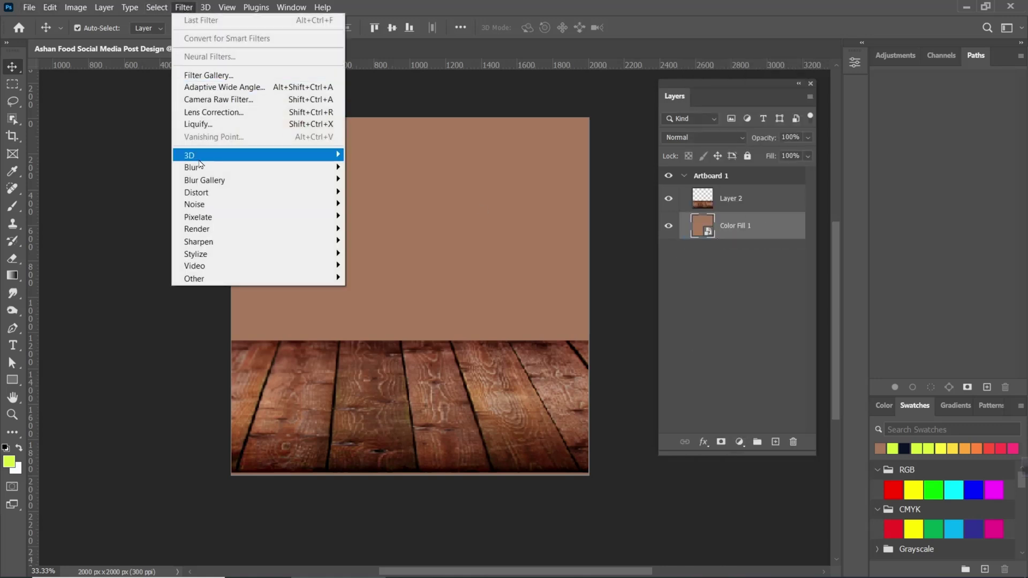
mouse_move(197, 167)
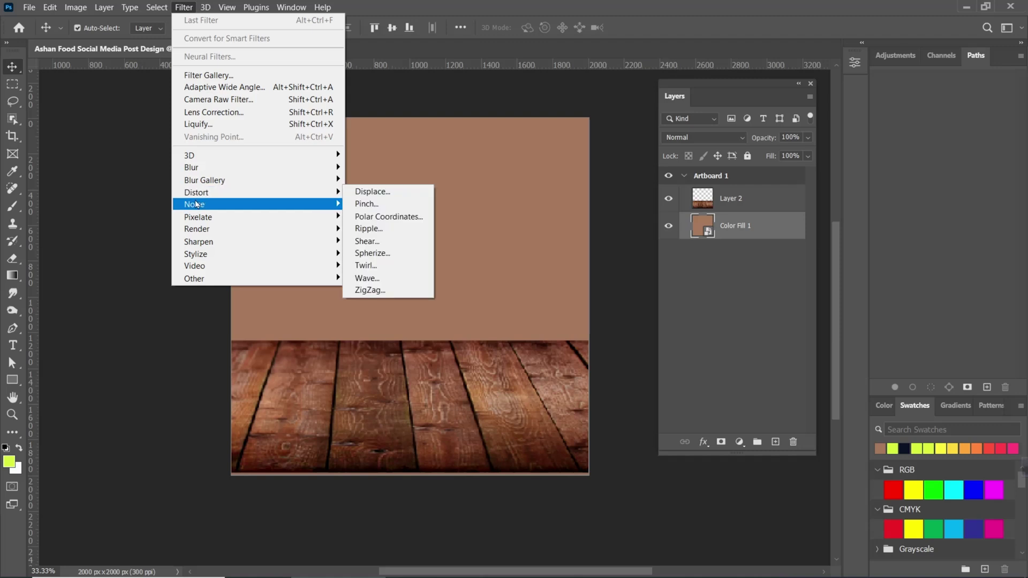
mouse_move(291, 199)
click(383, 207)
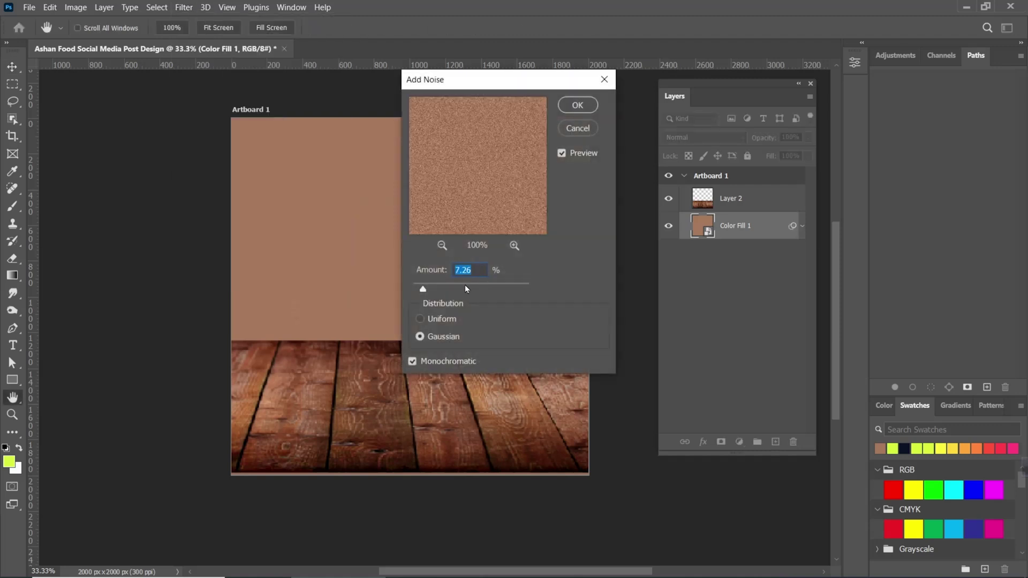
drag(513, 81, 524, 197)
click(592, 222)
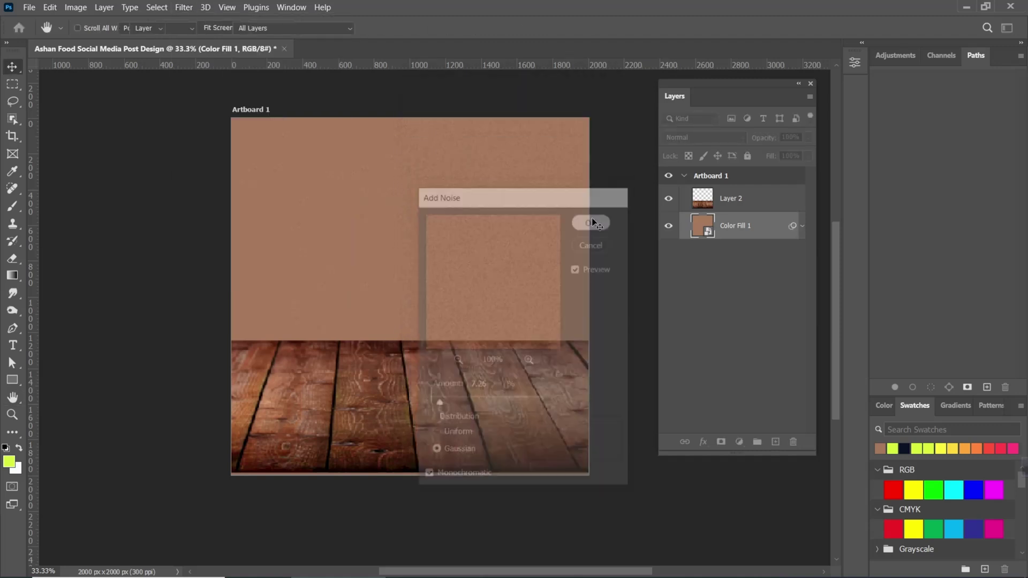
Paint a light peach glow at the wall's upper centre on a new layer, using a soft 1300 px brush at 27% opacity and 21% flow
drag(438, 224, 440, 237)
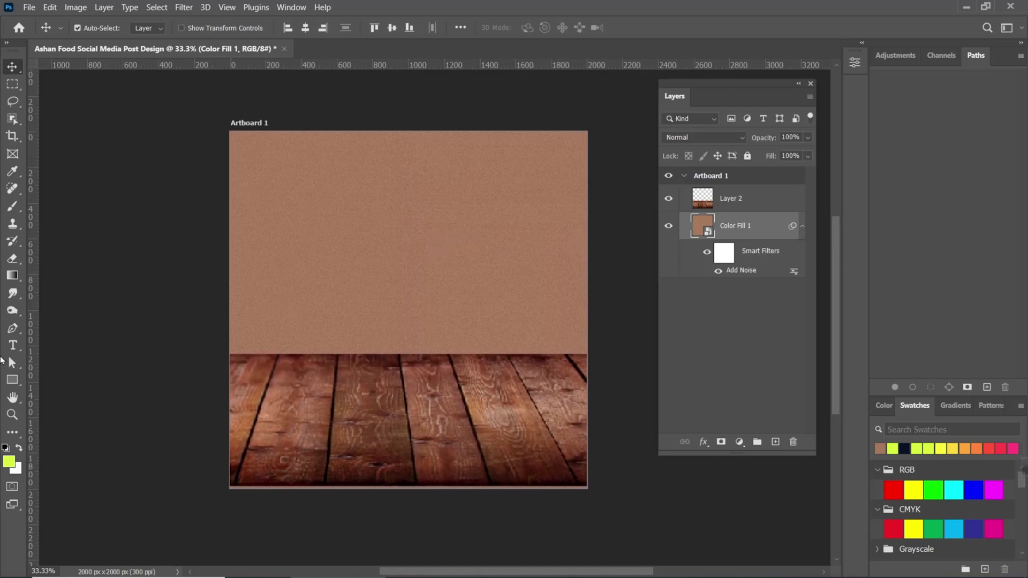
click(775, 443)
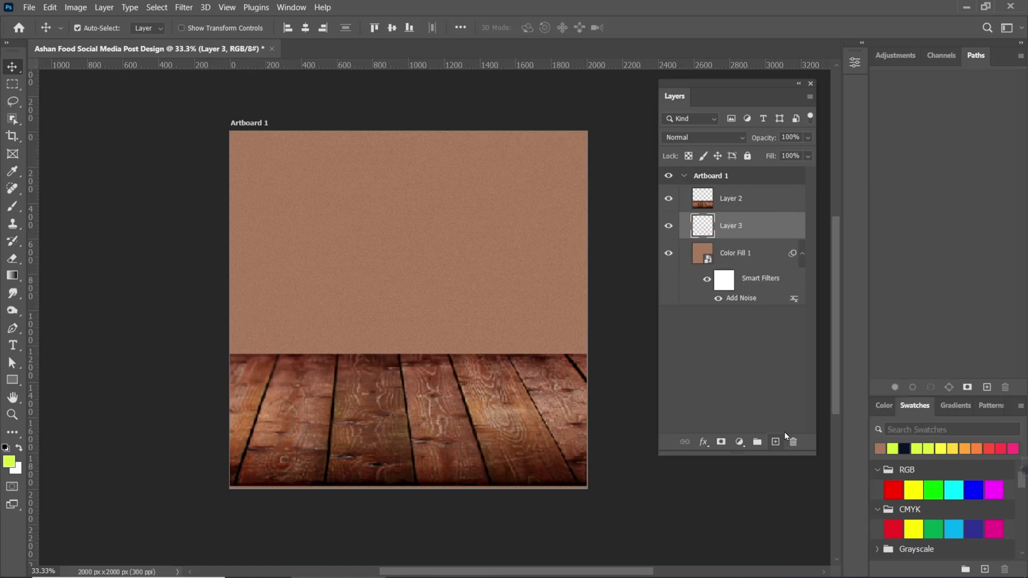
click(12, 206)
click(8, 461)
click(406, 284)
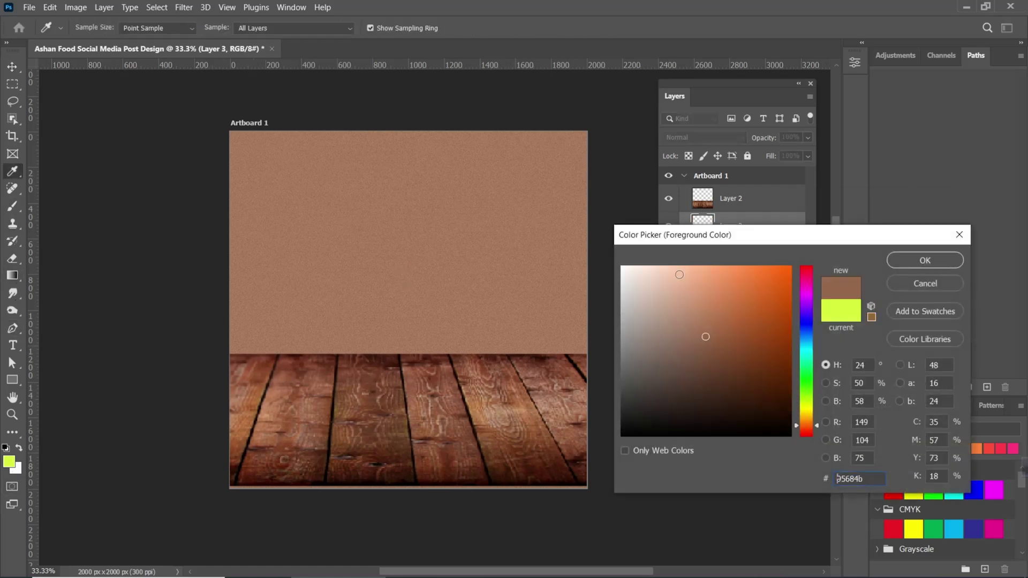
click(930, 263)
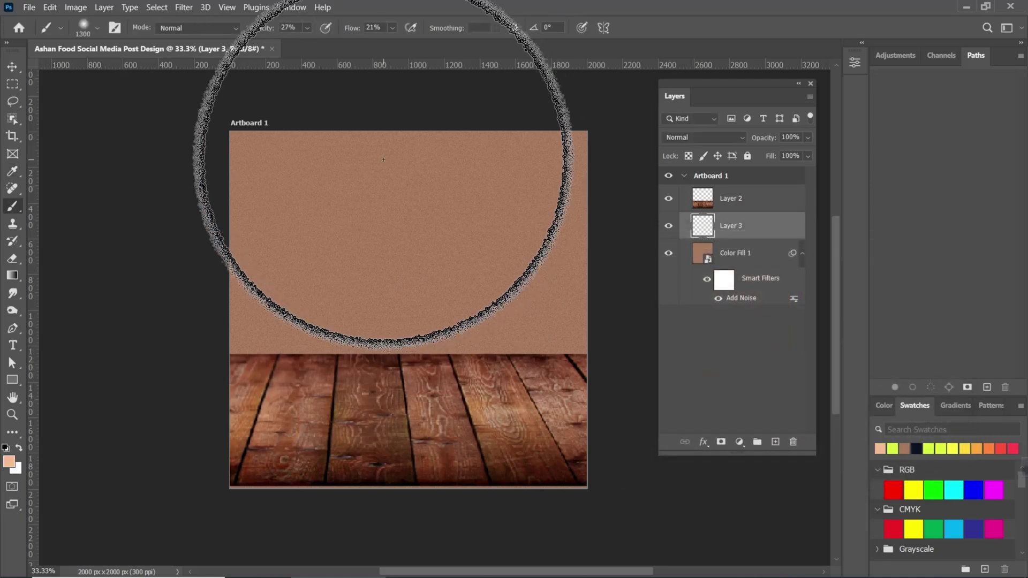
click(407, 188)
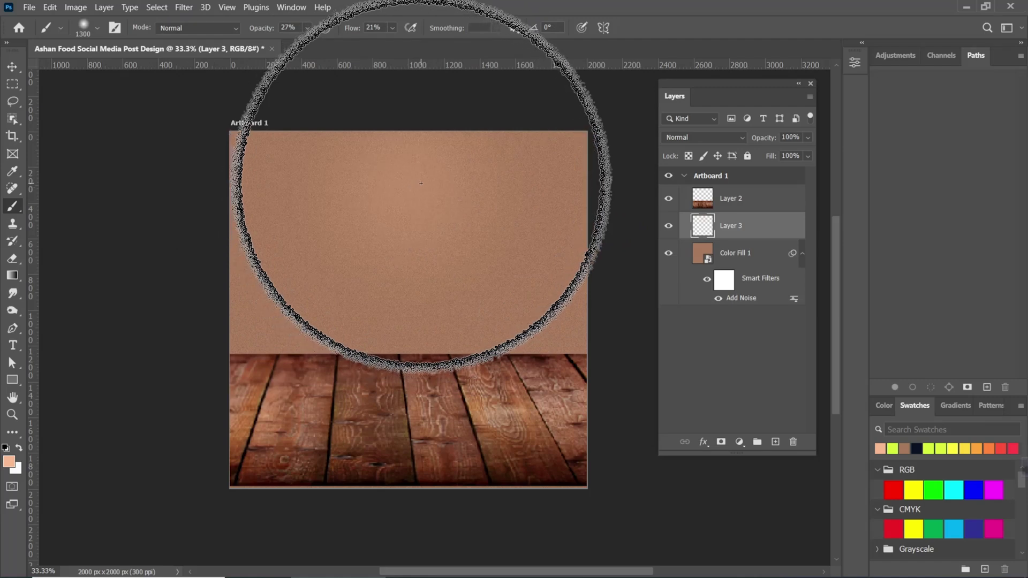
click(11, 67)
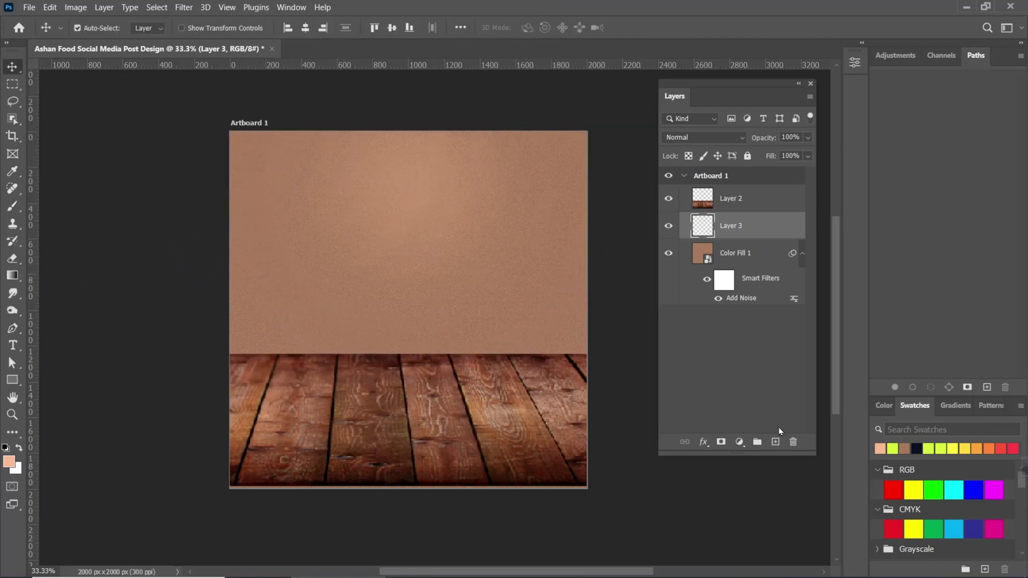
Paint #181818 shadows along the wall's sides and upper edge on a new layer, with the 1300 px brush at 81% opacity and 45% flow
click(775, 442)
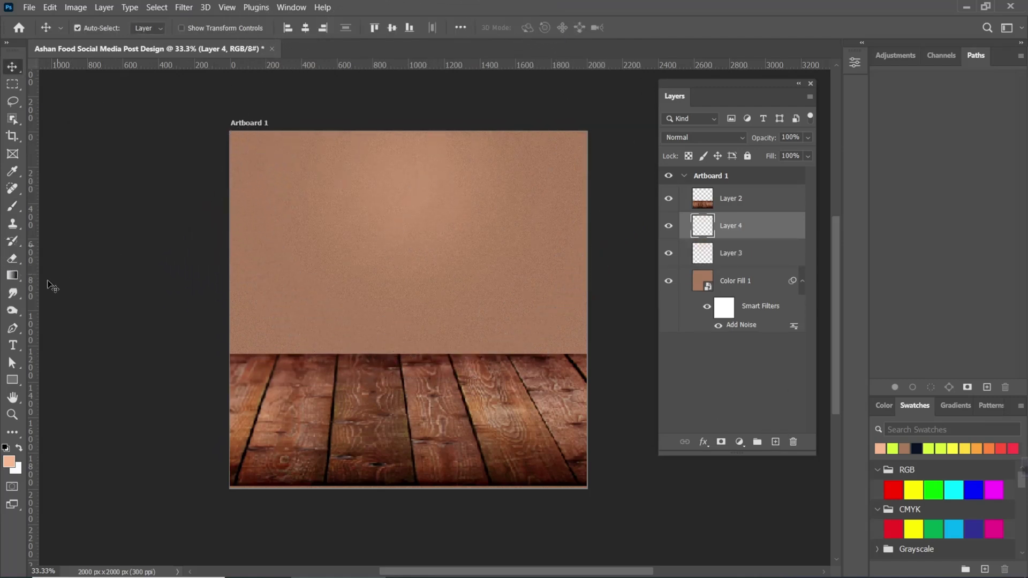
click(11, 464)
drag(676, 335, 621, 421)
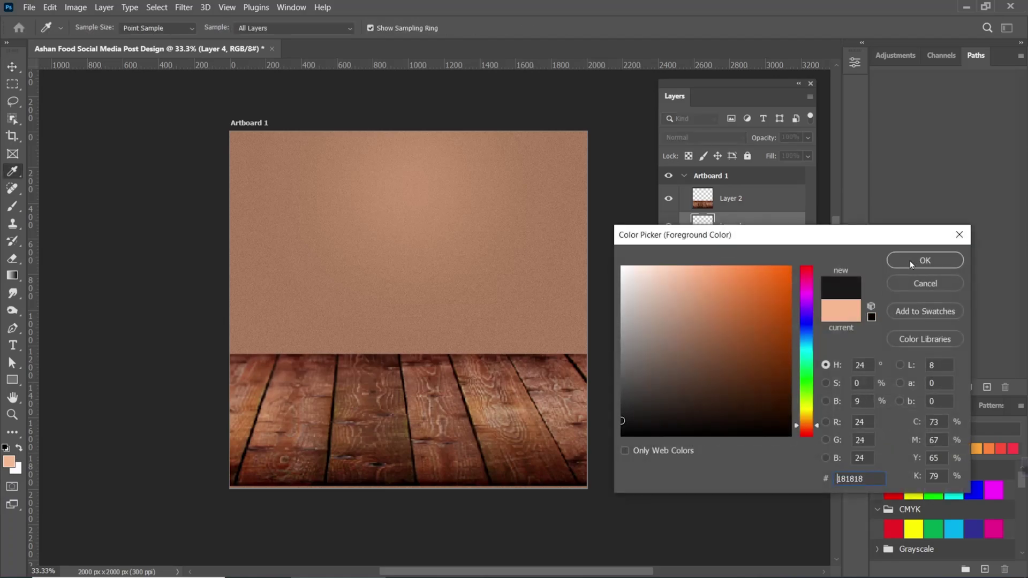
click(925, 261)
key(b)
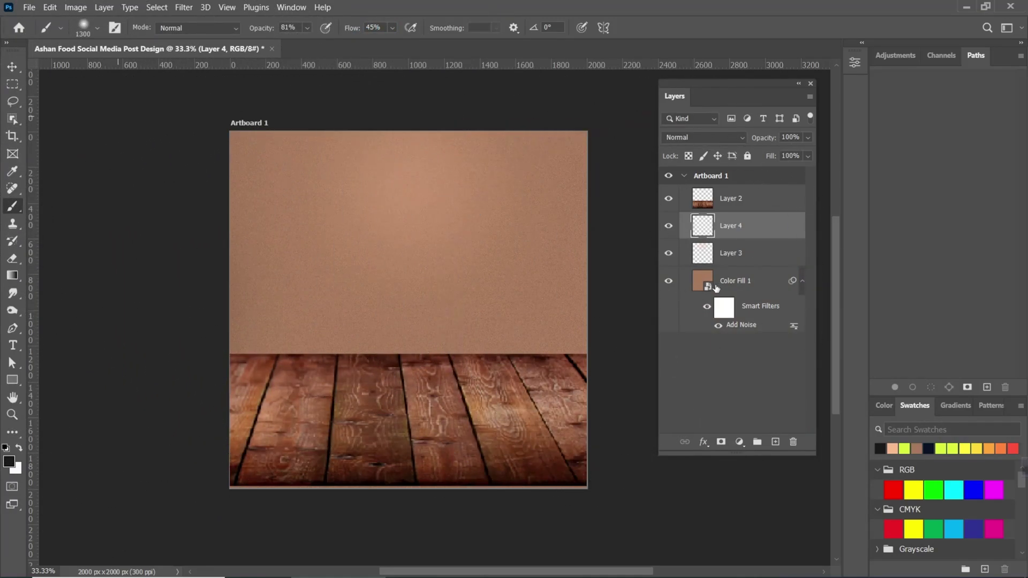
mouse_move(188, 258)
mouse_down()
mouse_move(202, 284)
mouse_move(147, 284)
mouse_up()
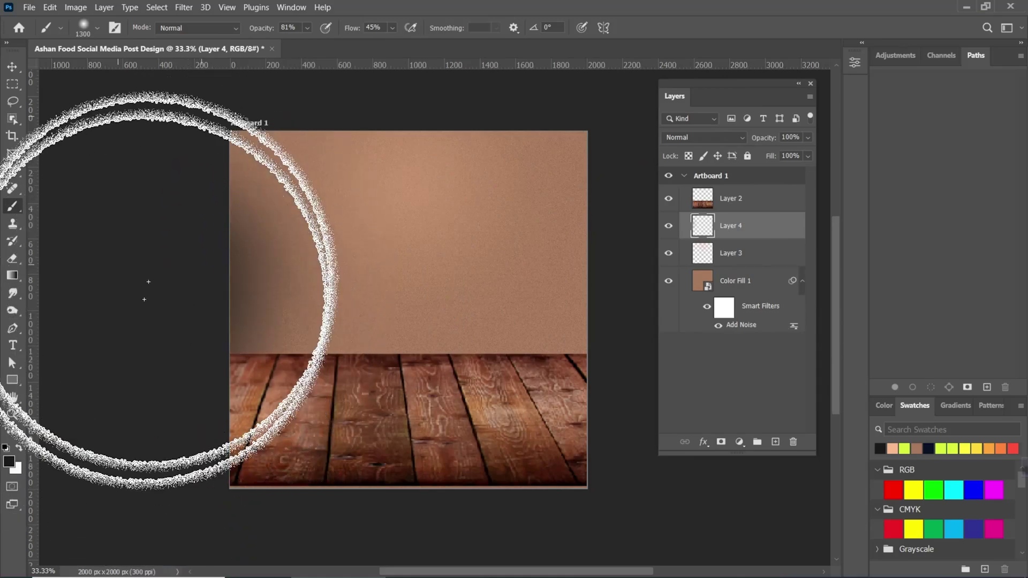
drag(176, 167, 254, 74)
drag(581, 120, 650, 395)
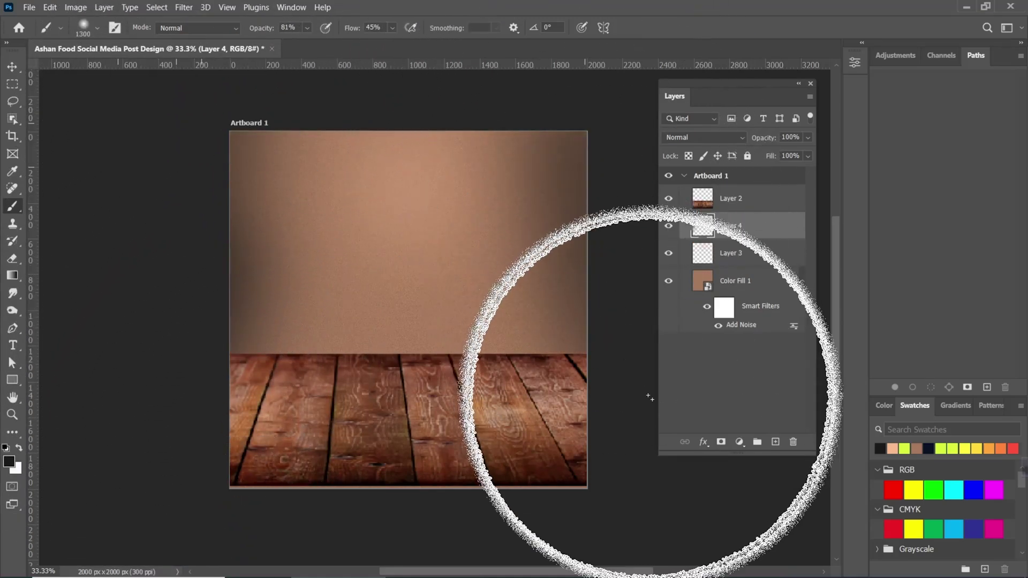
drag(594, 179, 437, 21)
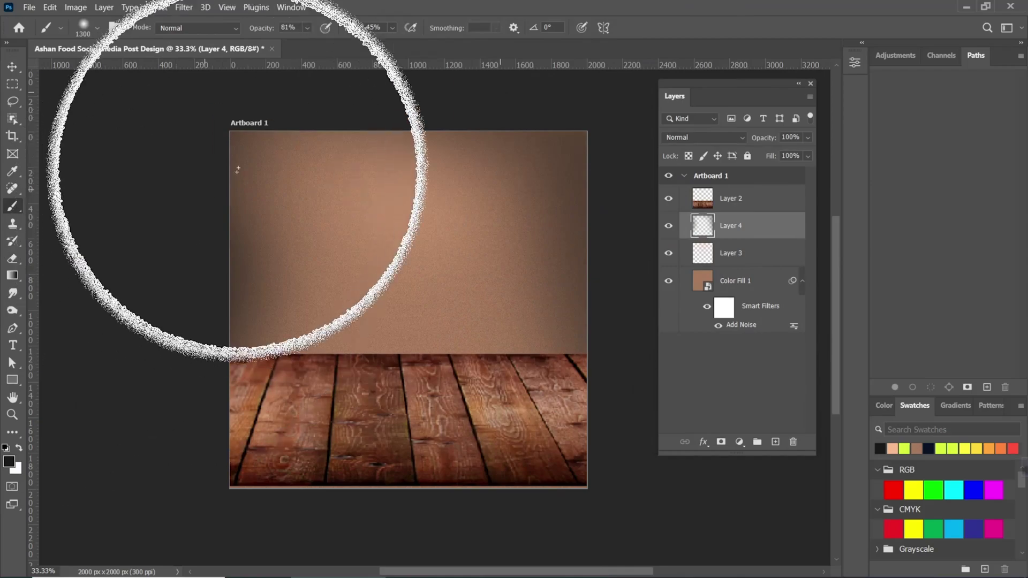
key(v)
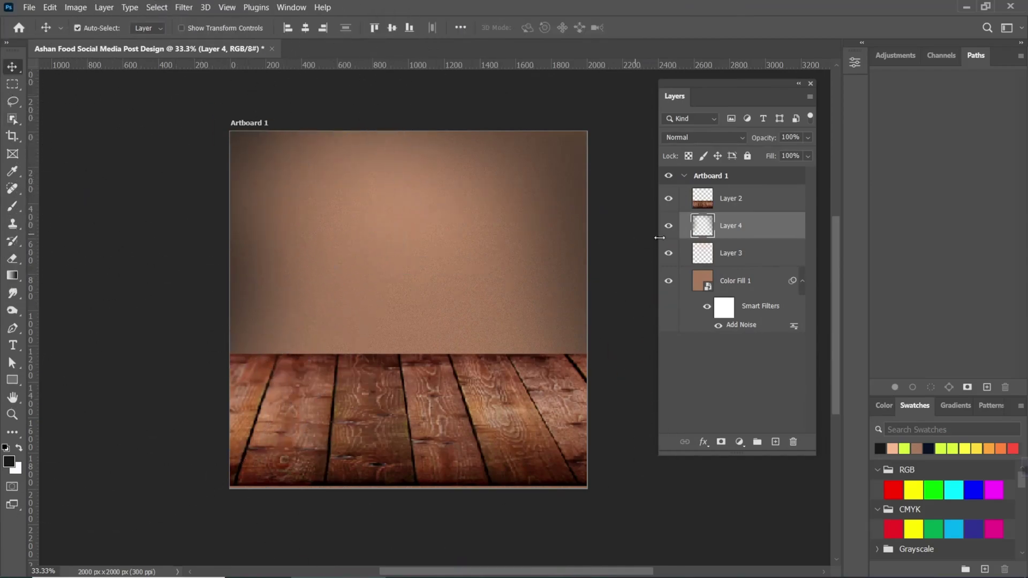
Combine the color fill, glow and shadow layers into one smart object
ctrl+click(752, 287)
ctrl+click(753, 254)
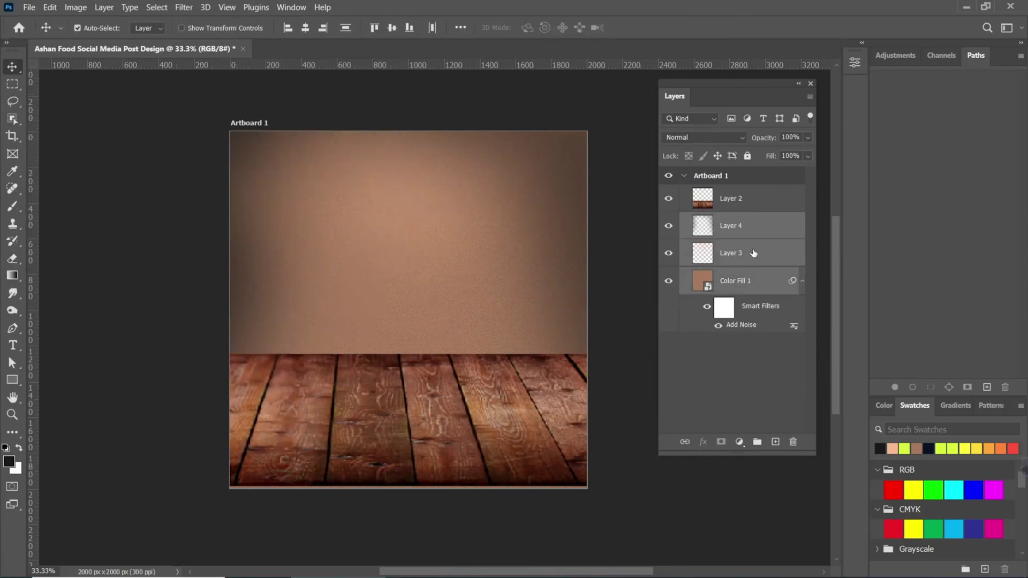
right_click(756, 231)
click(766, 234)
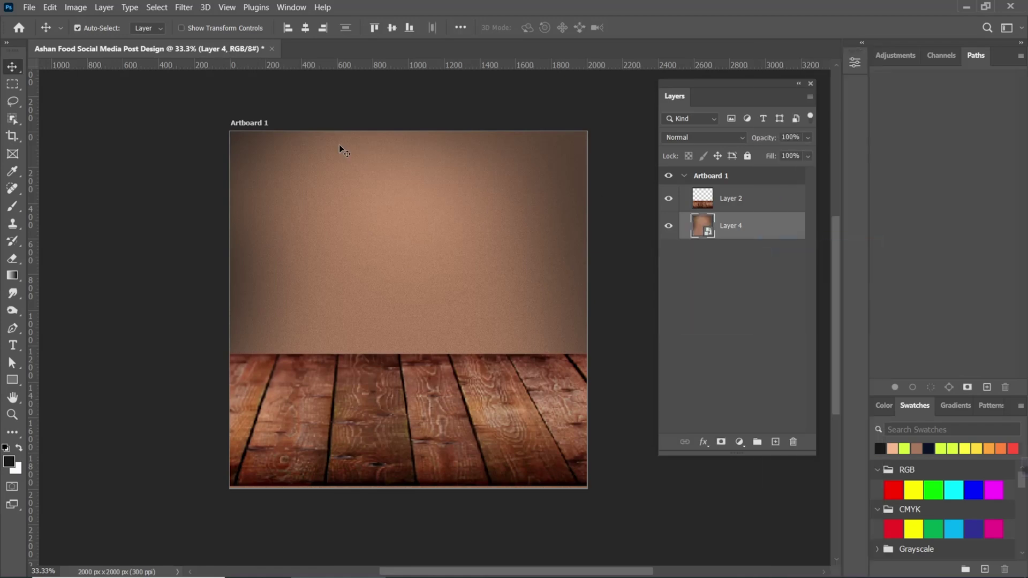
Place the AI-generated pad thai noodles image on the artboard as an embedded object
scroll(384, 215, down, 2)
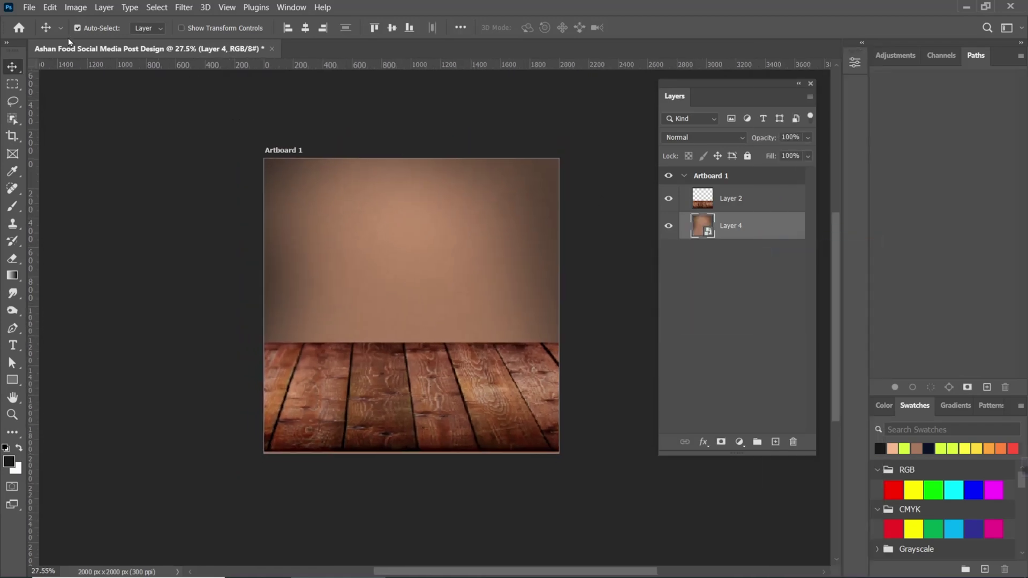
click(29, 7)
click(80, 256)
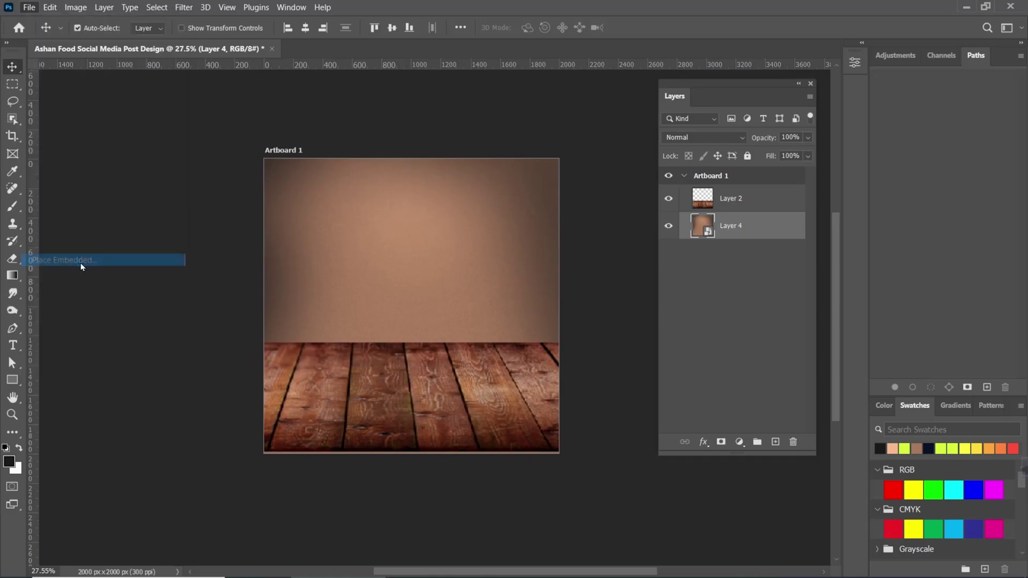
click(444, 102)
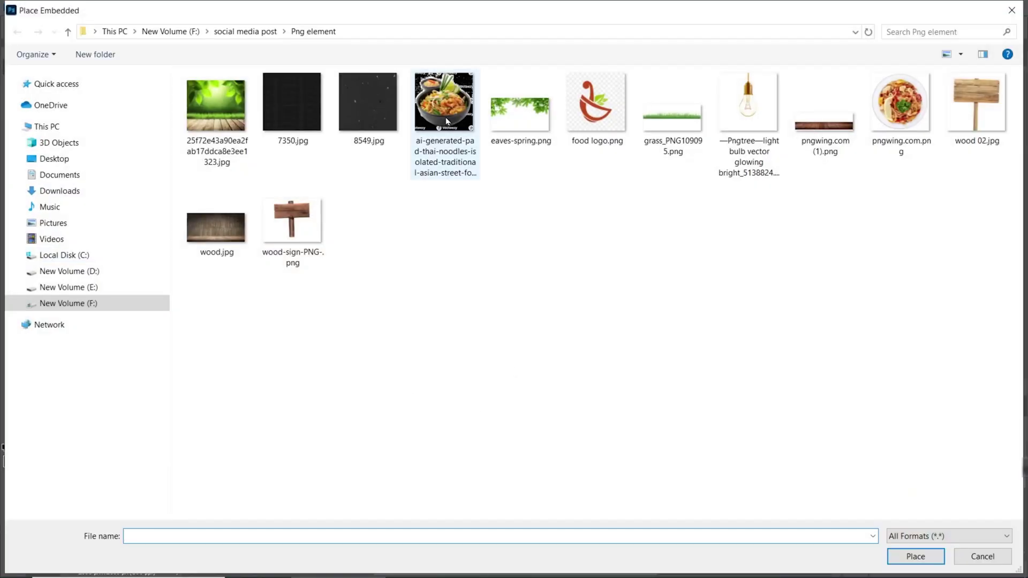
click(916, 556)
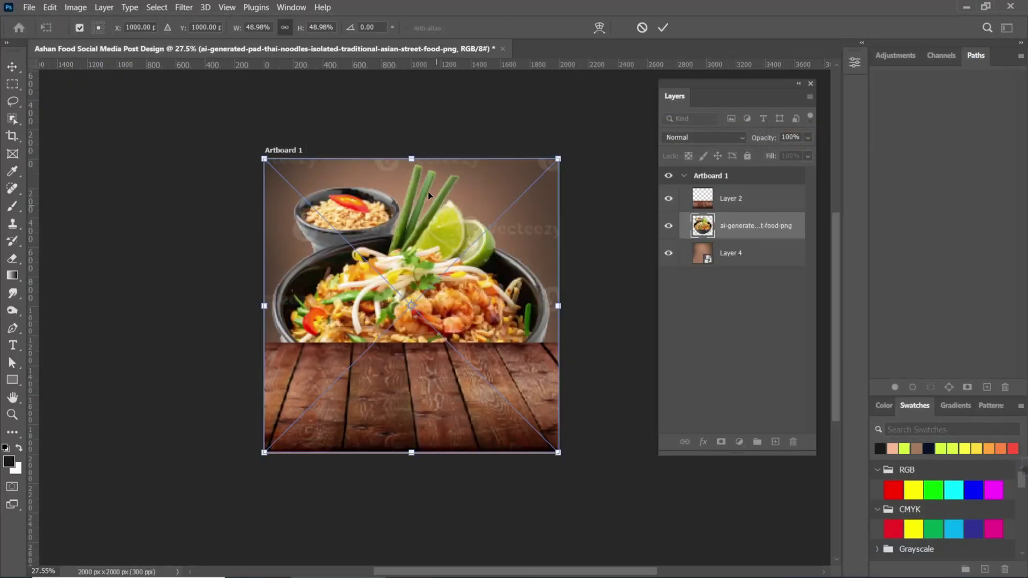
Scale the noodle bowl down, stack its layer above Layer 2, and position the bowl on the wooden tabletop
drag(418, 160, 423, 235)
drag(454, 328, 445, 263)
click(663, 31)
drag(730, 225, 730, 190)
drag(388, 266, 401, 320)
Rasterize the noodle bowl layer and erase the watermarks around the bowl with an 80 px eraser
click(12, 258)
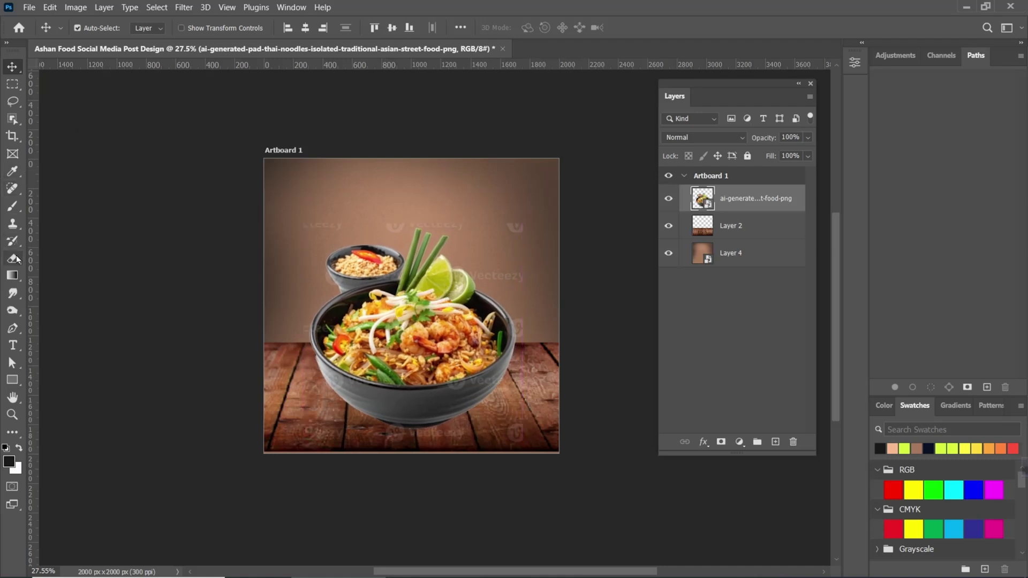
click(311, 232)
key(Return)
scroll(322, 229, up, 1)
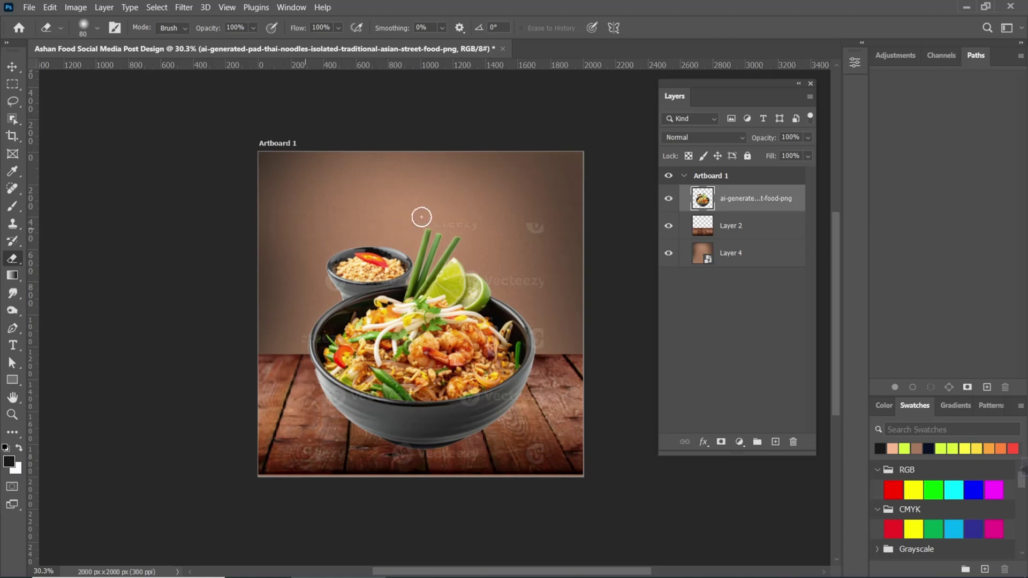
click(535, 227)
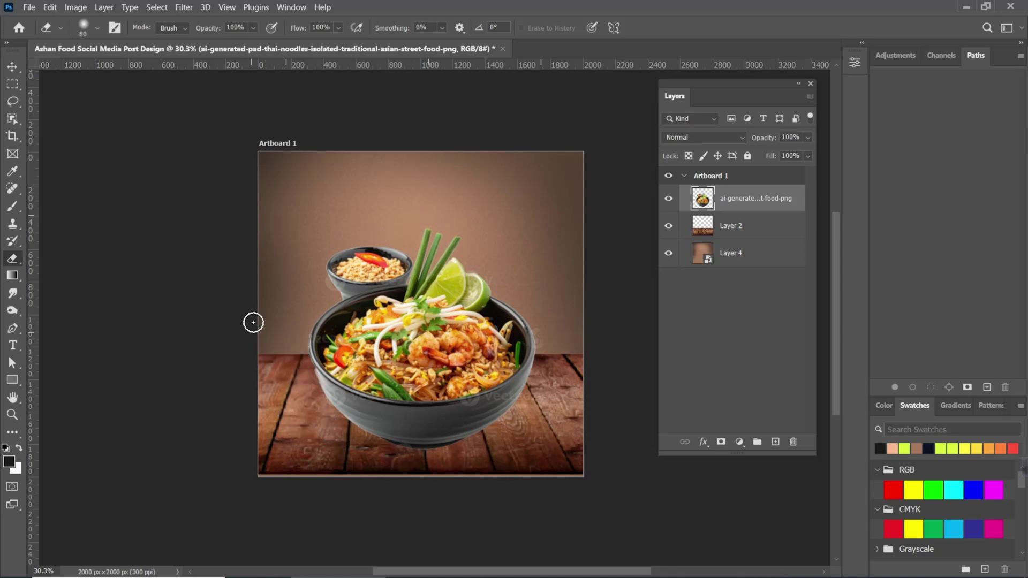
Erase the remaining watermark traces along the edge of the noodle bowl, reducing the eraser to 35 px
scroll(501, 286, up, 1)
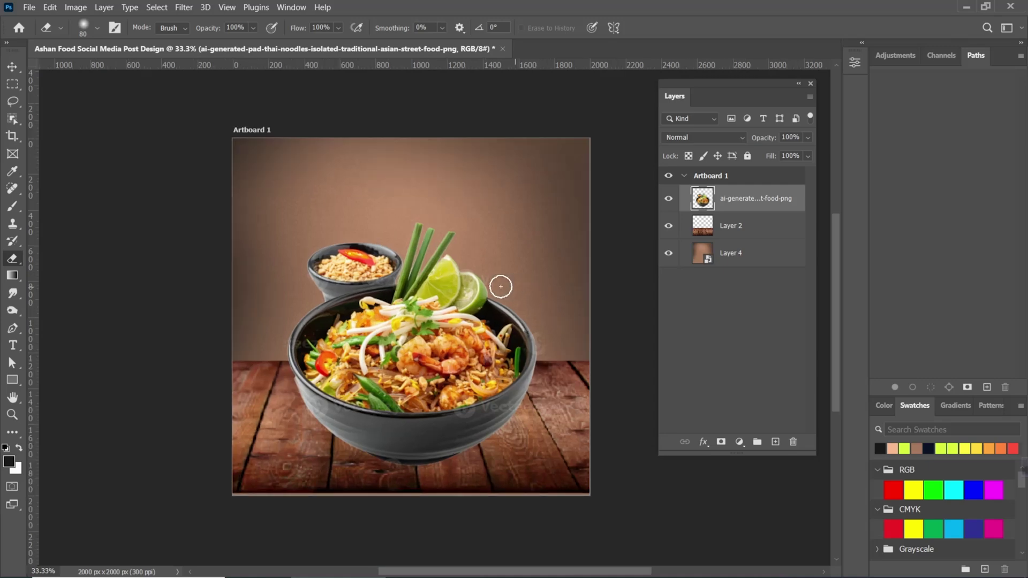
key(bracketleft)
key(bracketleft)
key(bracketleft)
scroll(496, 282, up, 3)
key(bracketleft)
key(bracketleft)
key(bracketleft)
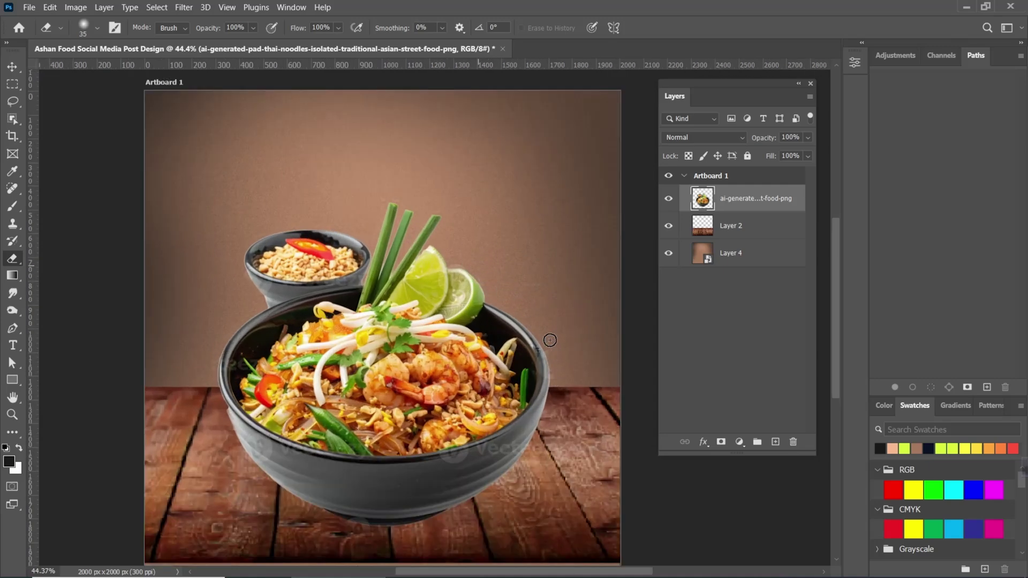
Move the noodle bowl slightly up and to the left on the tabletop
scroll(558, 334, down, 2)
key(v)
drag(483, 350, 448, 310)
scroll(449, 294, down, 1)
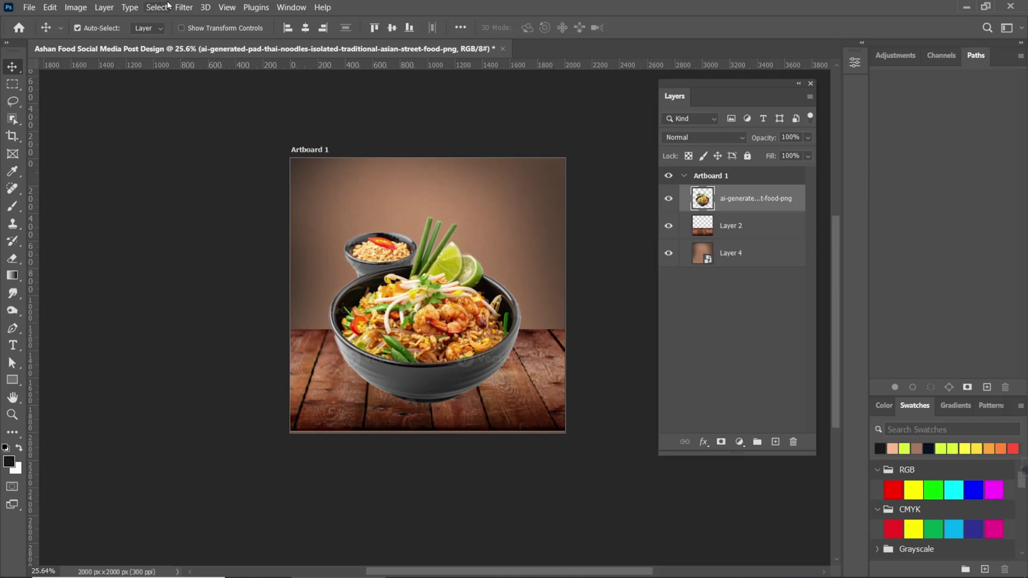
Place eaves-spring.png as an embedded object and align its leaves with the artboard's upper edge
click(24, 7)
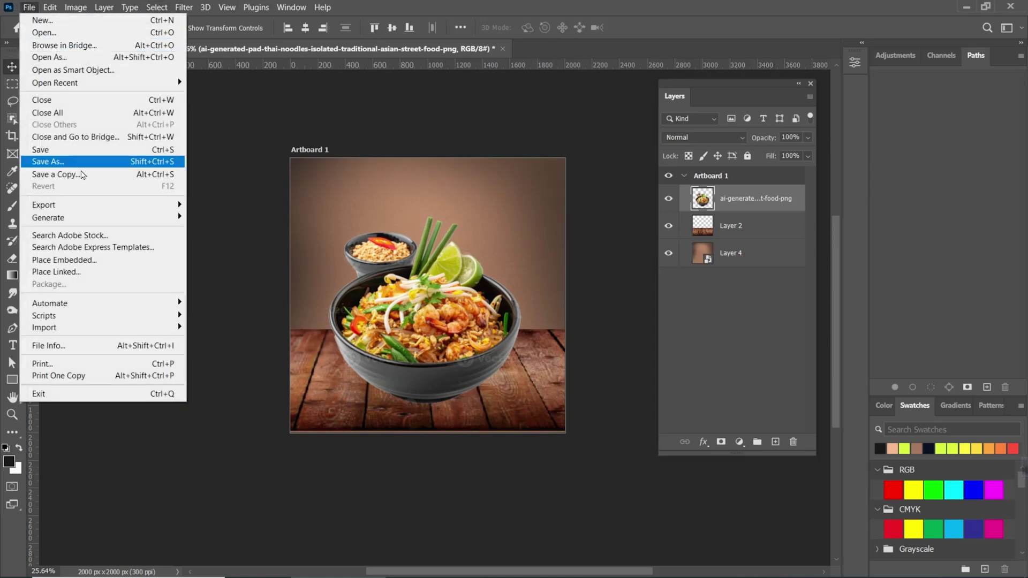
click(69, 260)
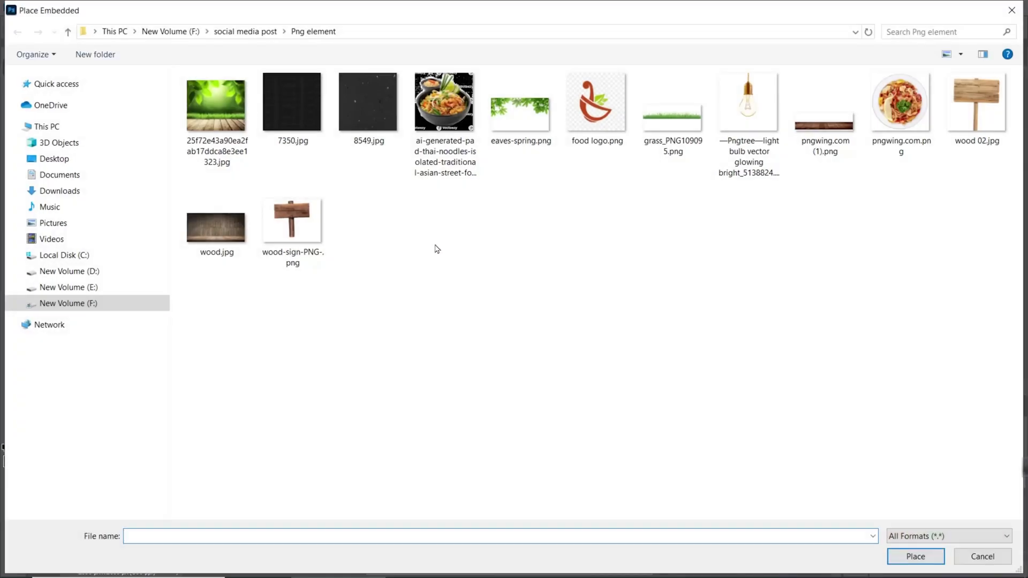
click(513, 104)
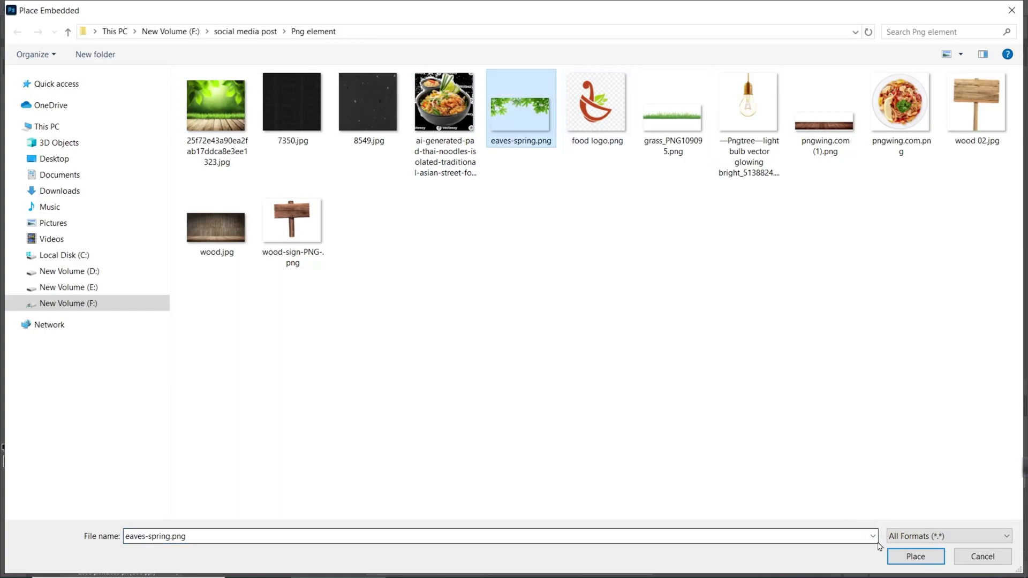
click(914, 556)
drag(443, 222, 443, 158)
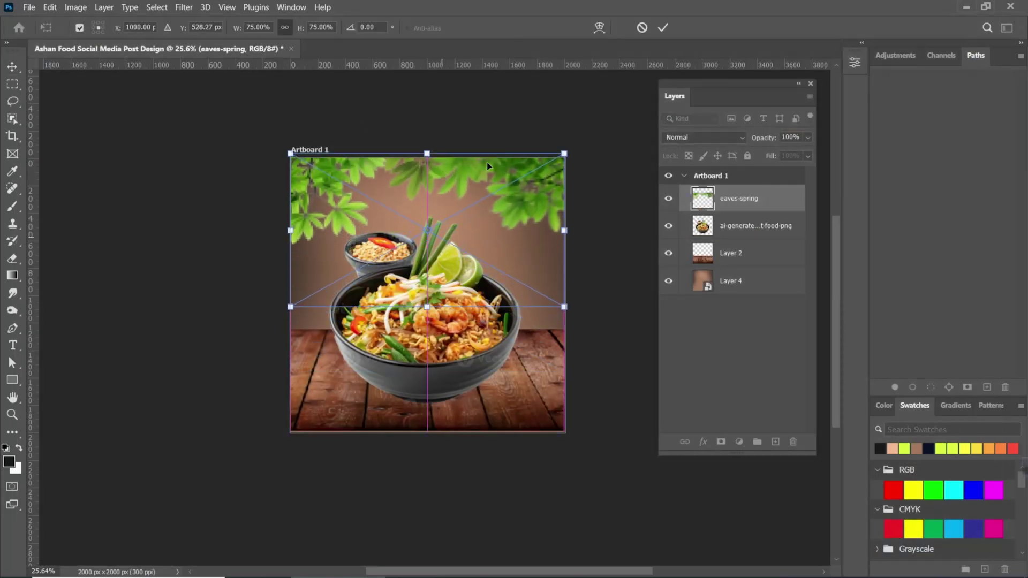
click(662, 28)
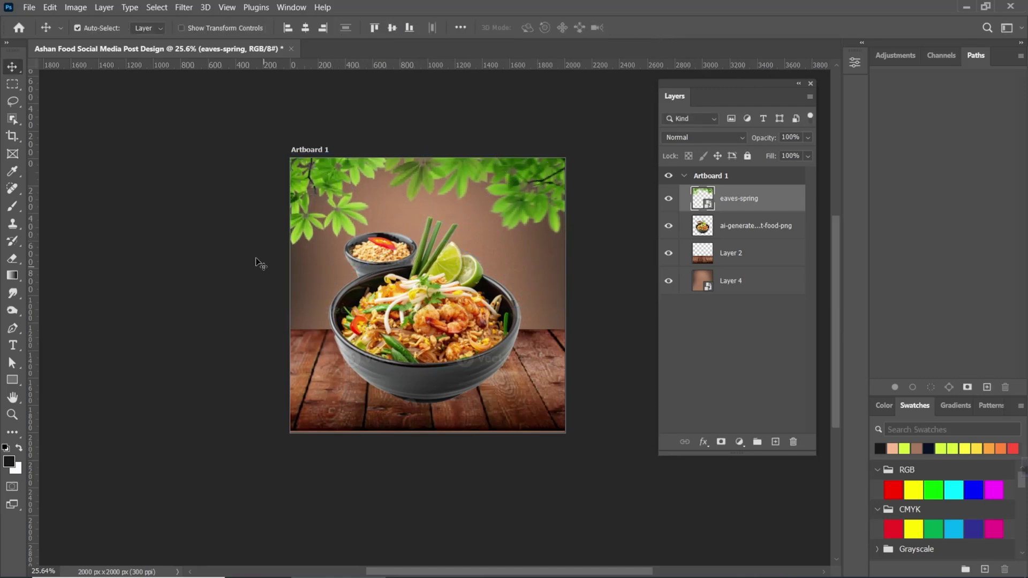
Embed grass_PNG109095.png, stack it beneath the noodle bowl layer, and position the grass along the tabletop's back edge
click(27, 6)
click(59, 261)
click(672, 115)
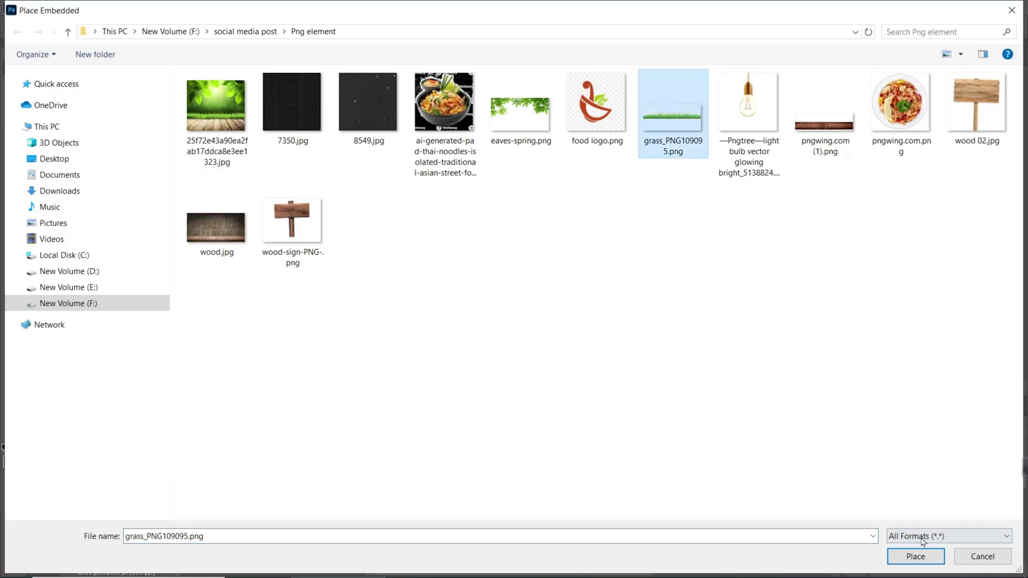
click(917, 558)
click(664, 28)
drag(732, 212, 750, 267)
drag(541, 299, 545, 317)
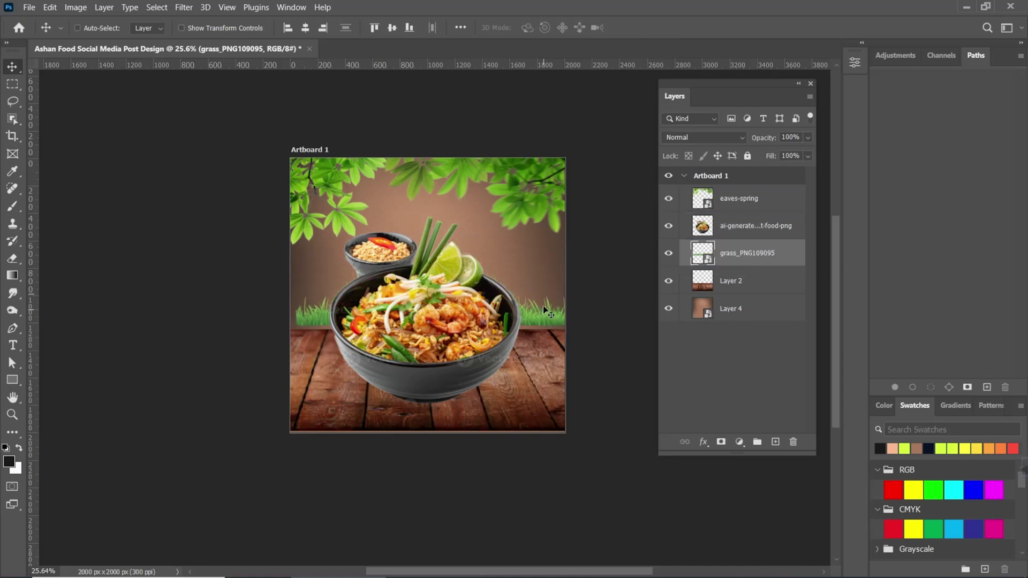
Scale the grass to 29.56% so it spans the artboard's width, and lower it onto the tabletop's back edge
key(ctrl+t)
drag(427, 258, 429, 248)
drag(545, 319, 545, 329)
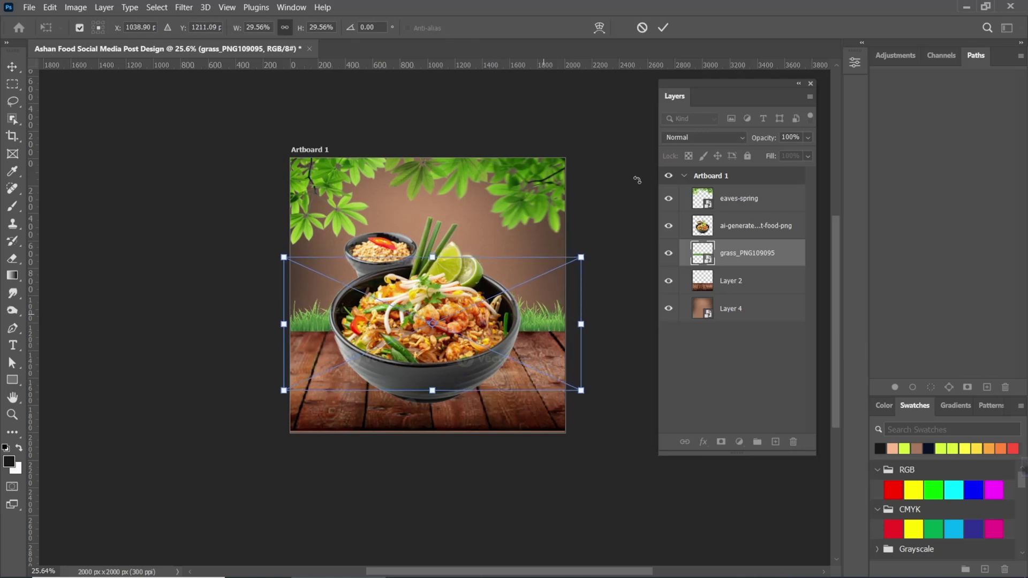
click(662, 29)
Stack the grass layer beneath the tabletop on Layer 2 and enlarge the grass slightly
drag(746, 260, 691, 303)
scroll(537, 323, up, 2)
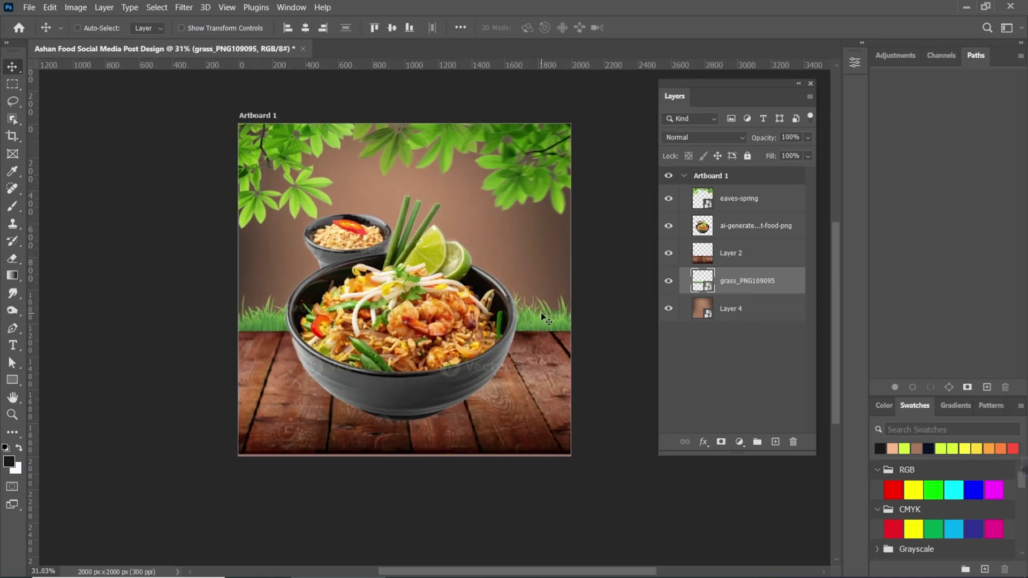
key(ctrl+t)
drag(412, 233, 411, 225)
click(664, 27)
scroll(501, 209, down, 3)
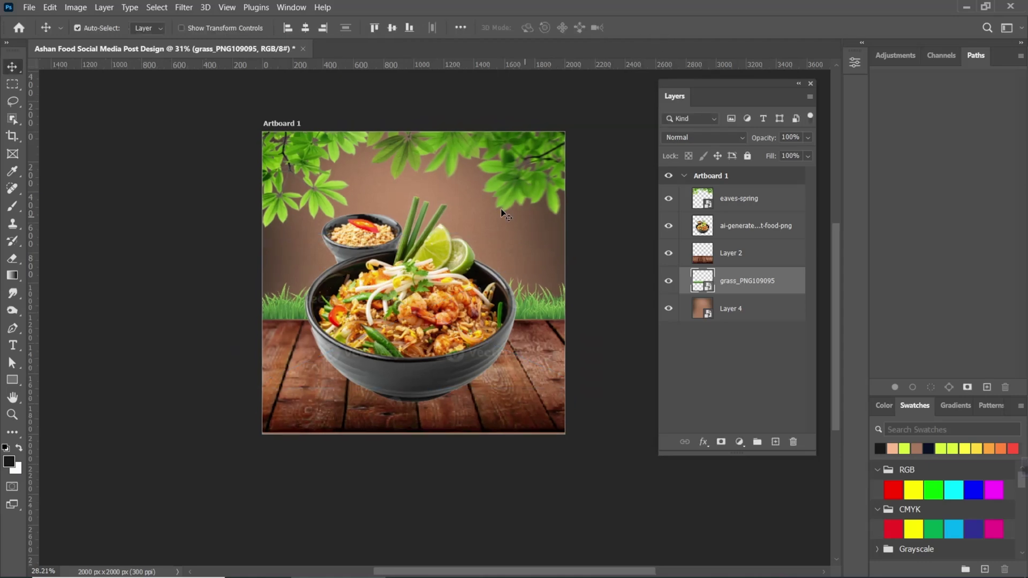
Lower the wooden tabletop by about 37 px to cover the artboard's lower edge, and refit the grass to its back edge
scroll(496, 213, up, 2)
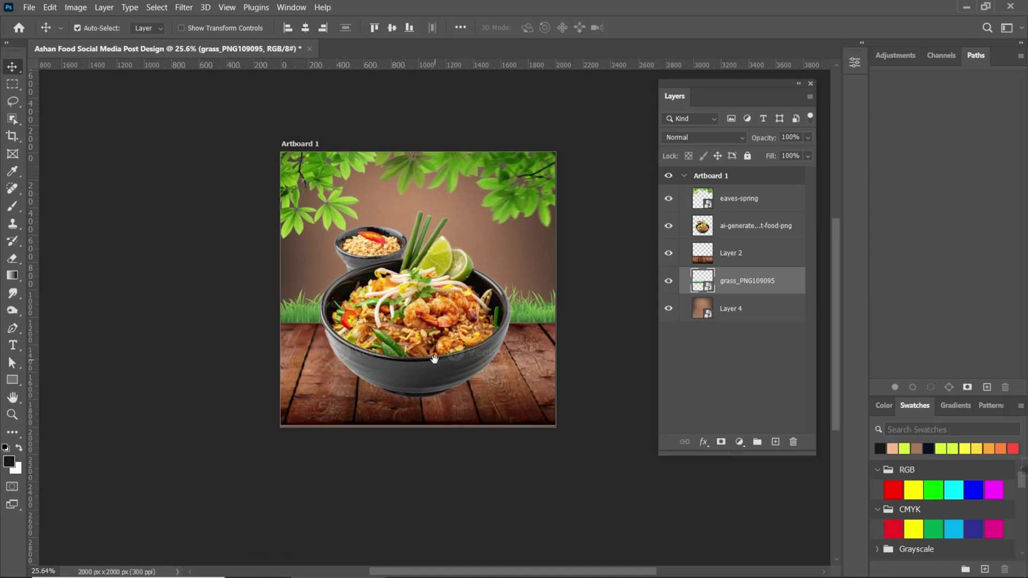
scroll(453, 439, up, 3)
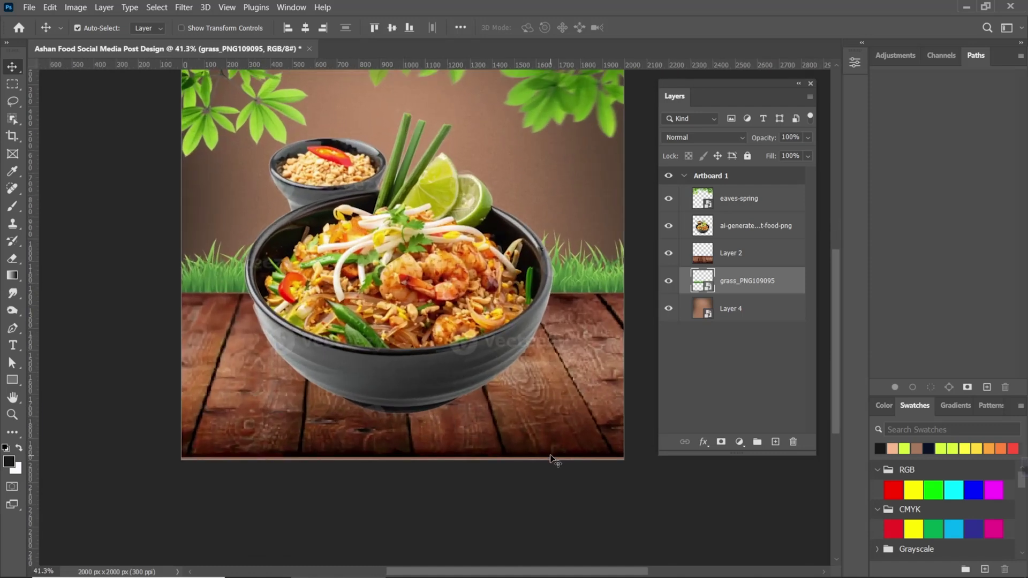
drag(521, 413, 520, 421)
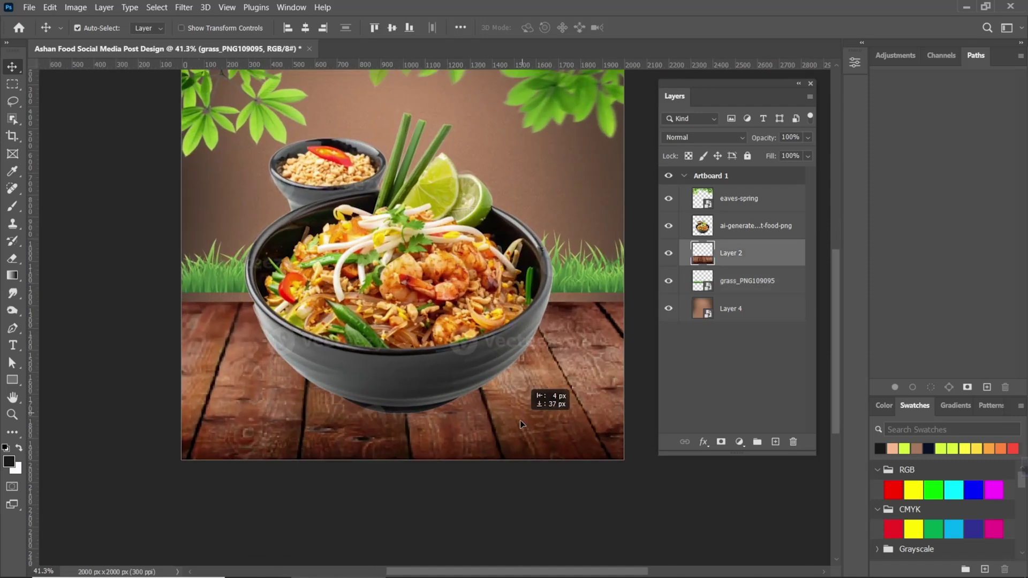
drag(589, 283, 594, 302)
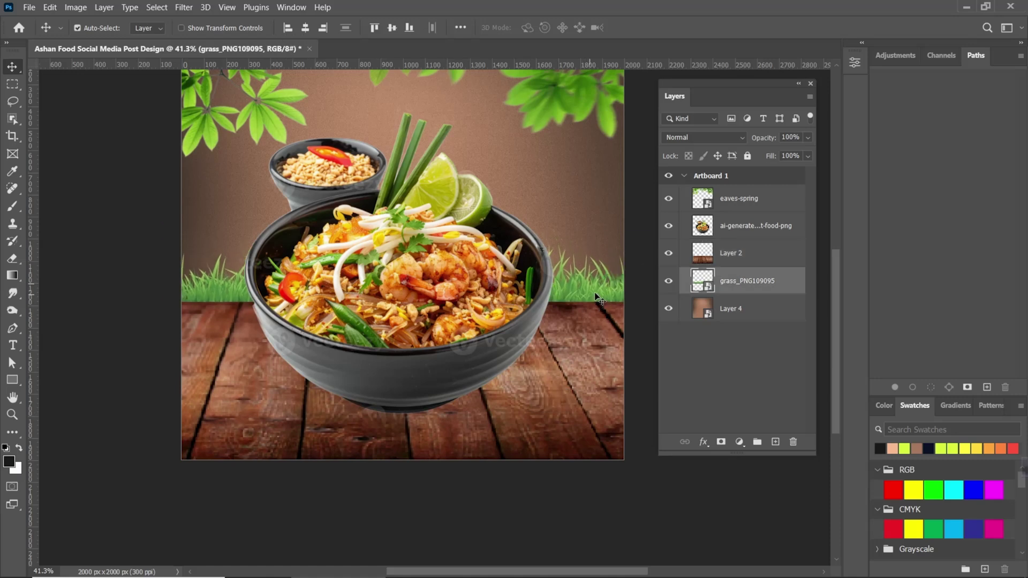
key(ctrl+t)
drag(421, 181, 457, 252)
click(663, 28)
Place the wooden sign image wood 02.jpg on the artboard as a linked object
scroll(475, 140, down, 3)
scroll(474, 140, down, 2)
scroll(438, 267, up, 3)
click(29, 8)
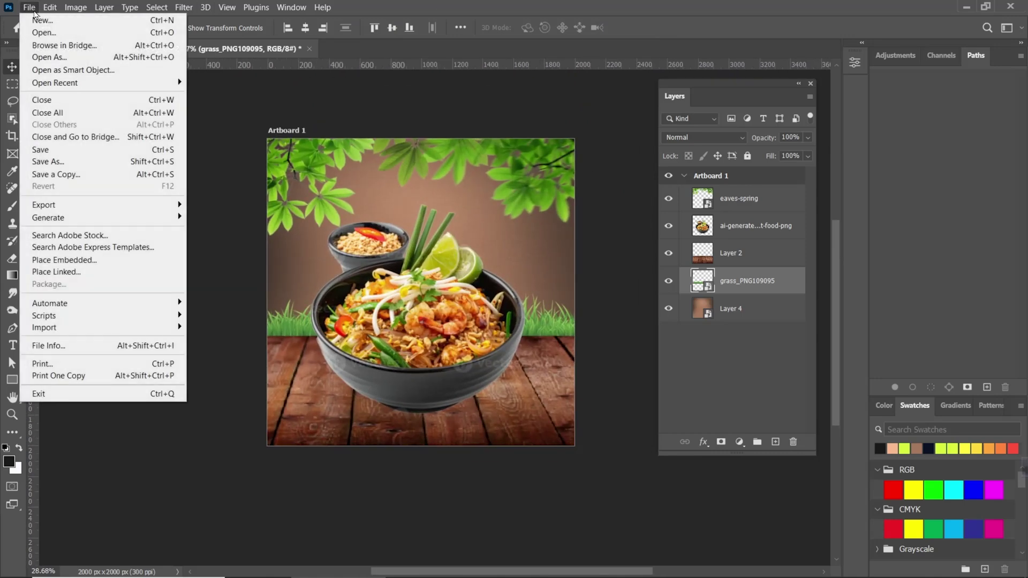
click(52, 273)
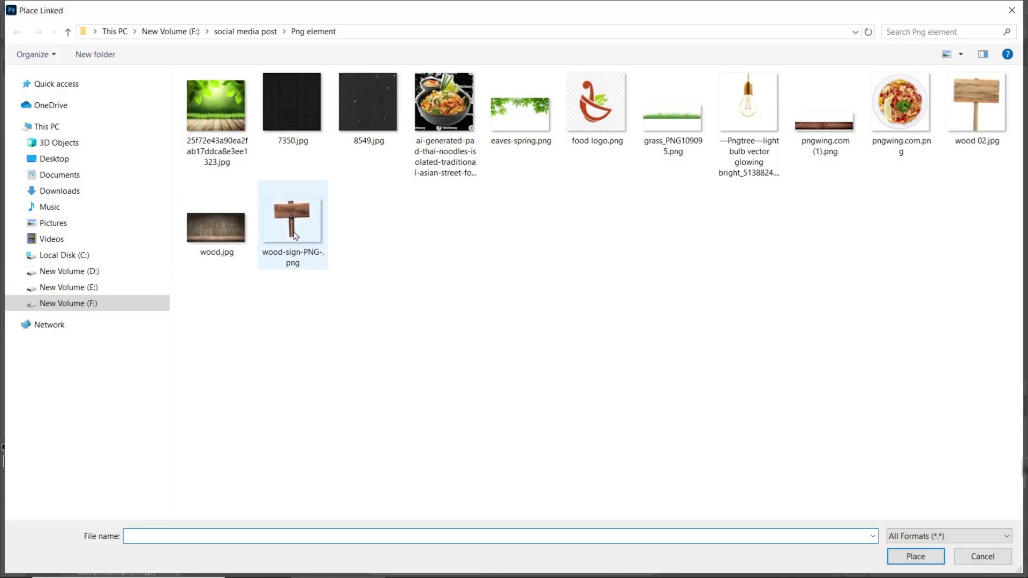
click(296, 236)
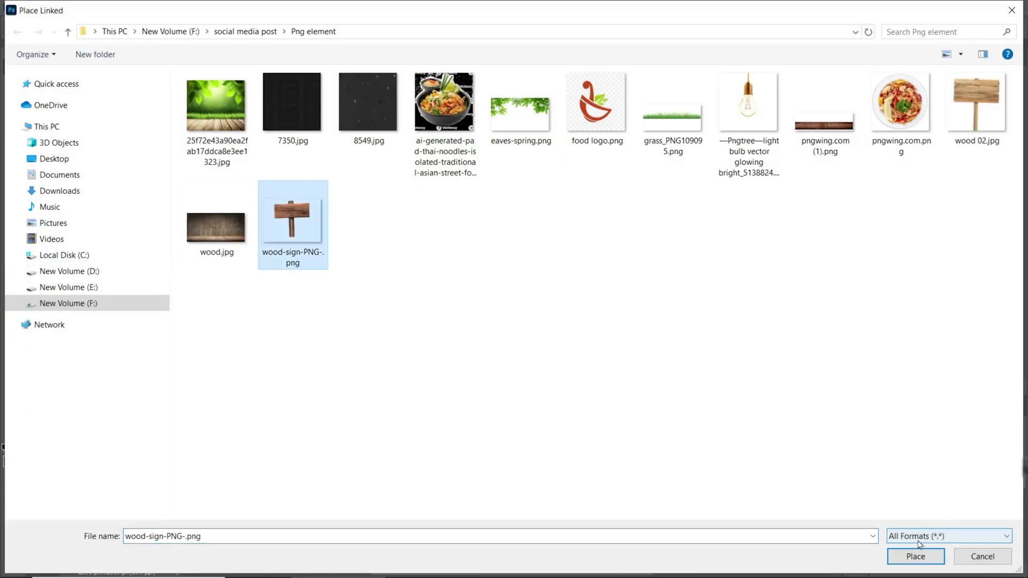
click(979, 154)
click(917, 557)
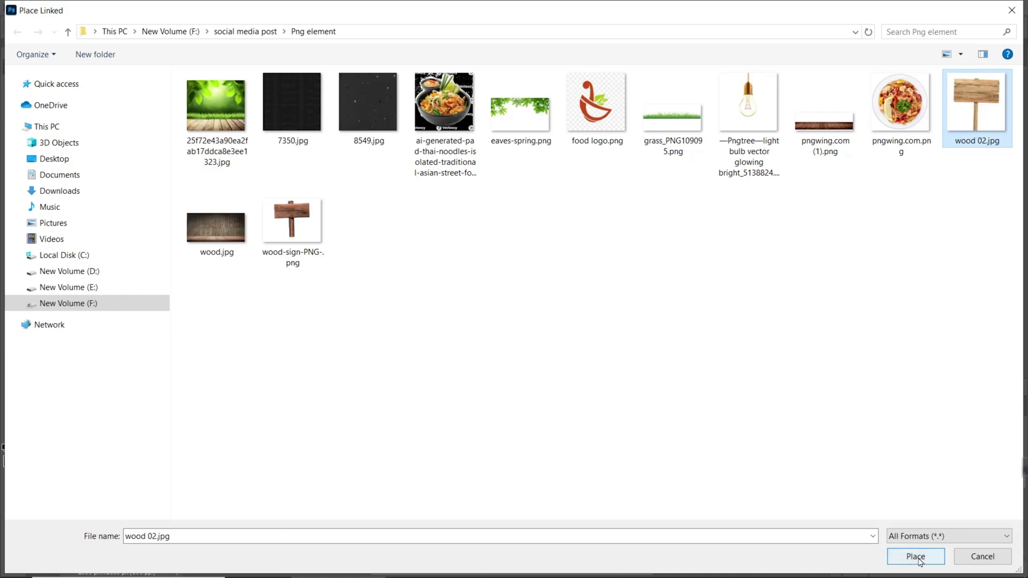
Enlarge the wooden sign image and position it behind the noodle bowl, towards the artboard's upper left
drag(423, 245, 385, 199)
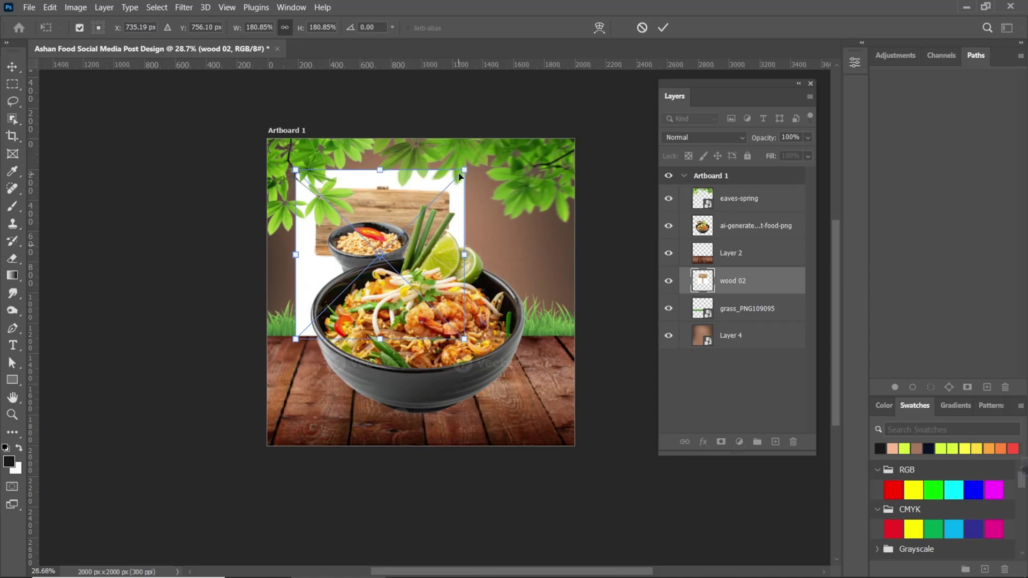
drag(468, 169, 480, 160)
click(663, 28)
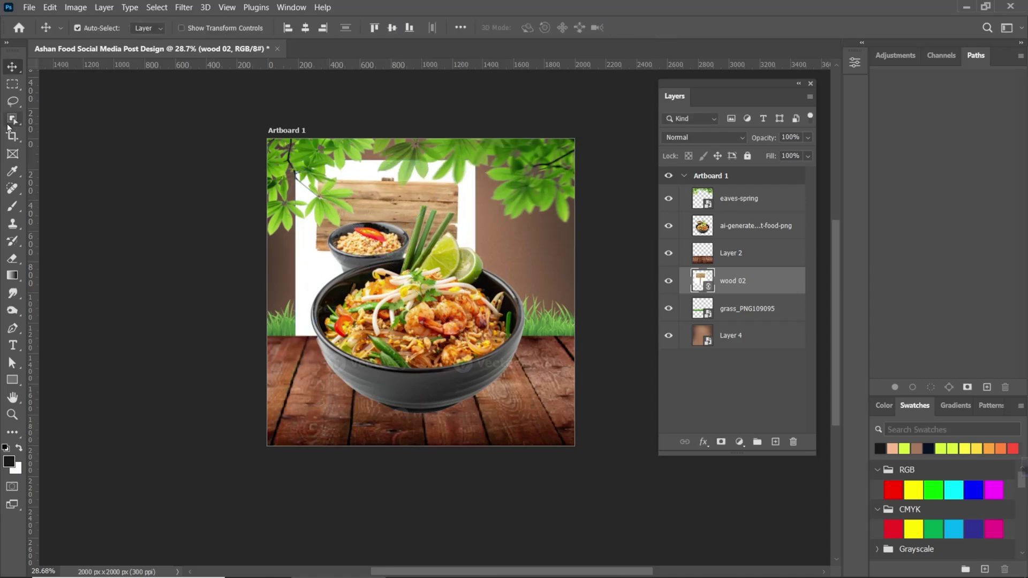
Rasterize the wood 02 layer and delete the sign's white background using a Magic Wand selection with tolerance 22
click(22, 121)
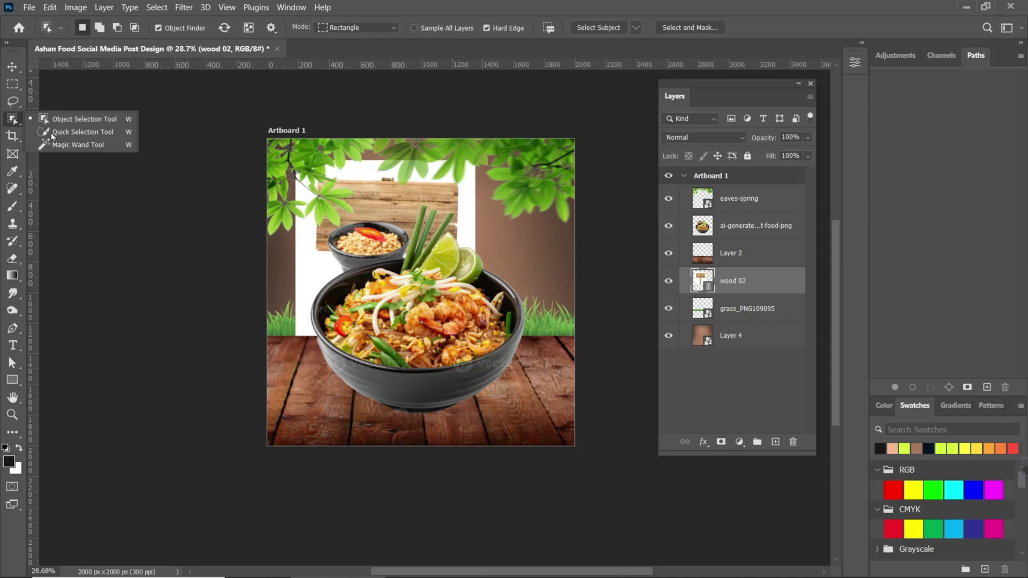
click(321, 273)
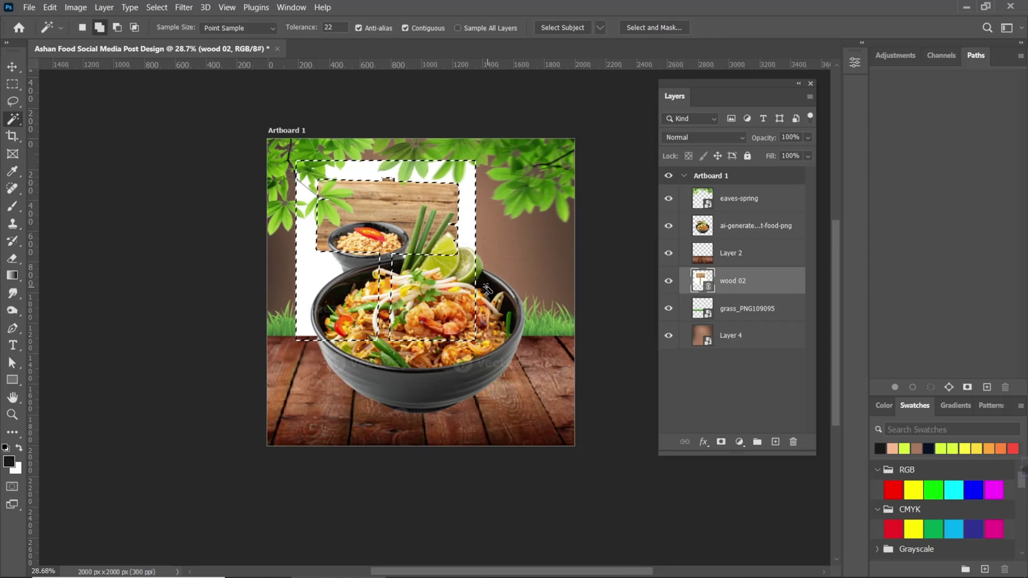
click(488, 292)
click(492, 230)
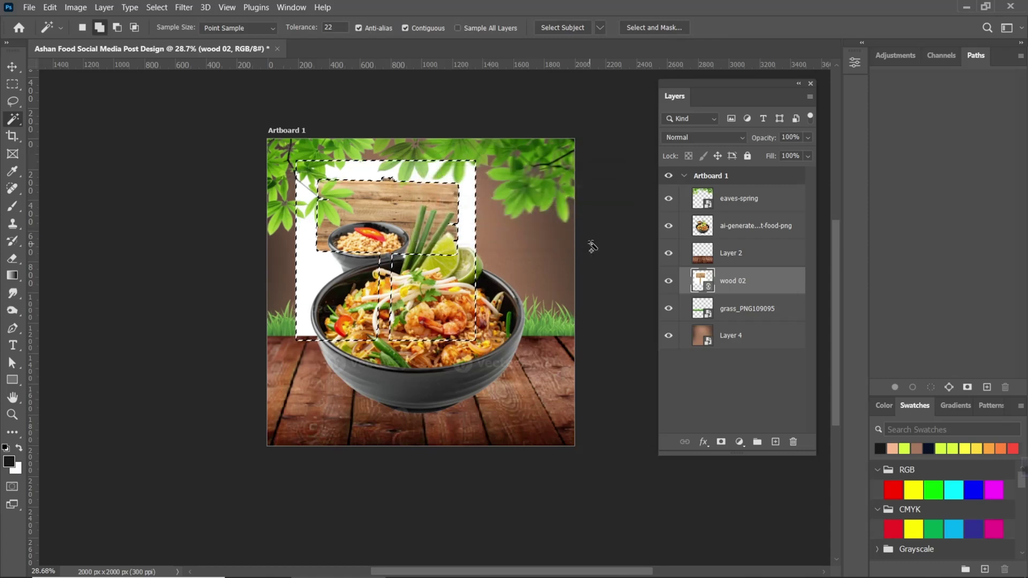
right_click(729, 287)
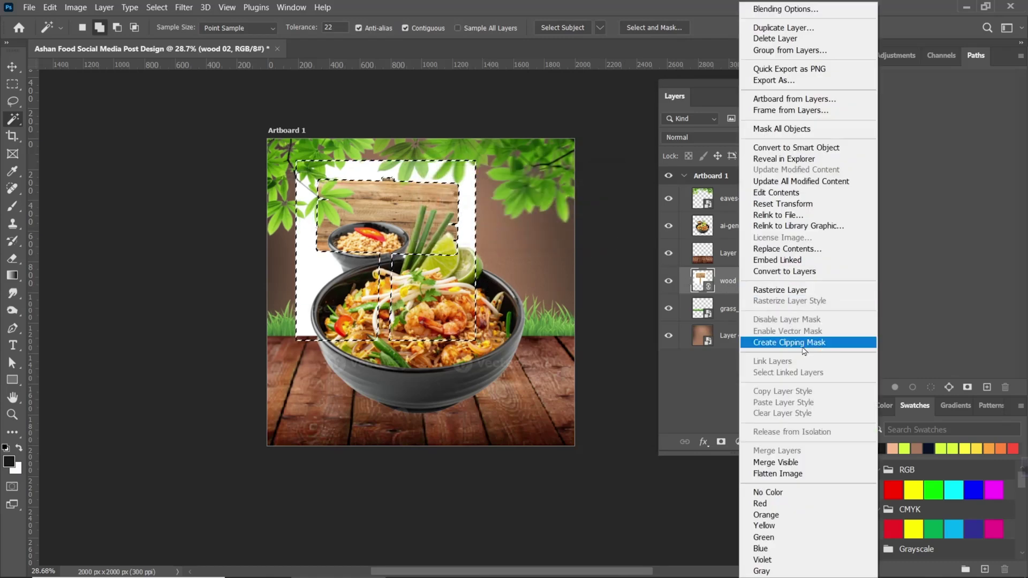
click(782, 289)
key(Delete)
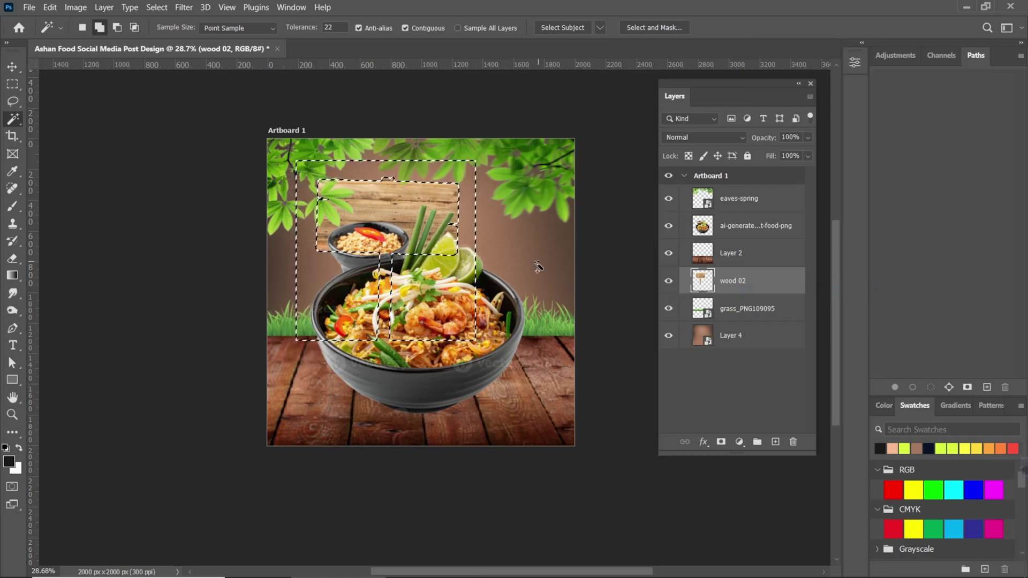
Deselect, shift the wood 02 sign slightly up along the artboard, and place the eaves-spring leaves layer directly beneath it
key(ctrl+d)
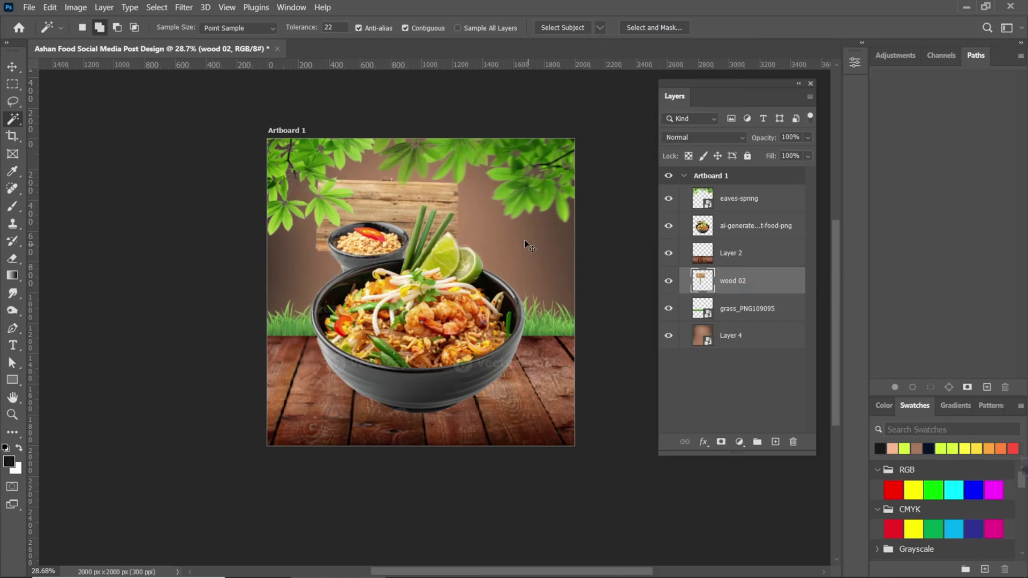
click(11, 67)
mouse_move(399, 209)
mouse_down()
mouse_move(394, 196)
mouse_move(412, 199)
mouse_up()
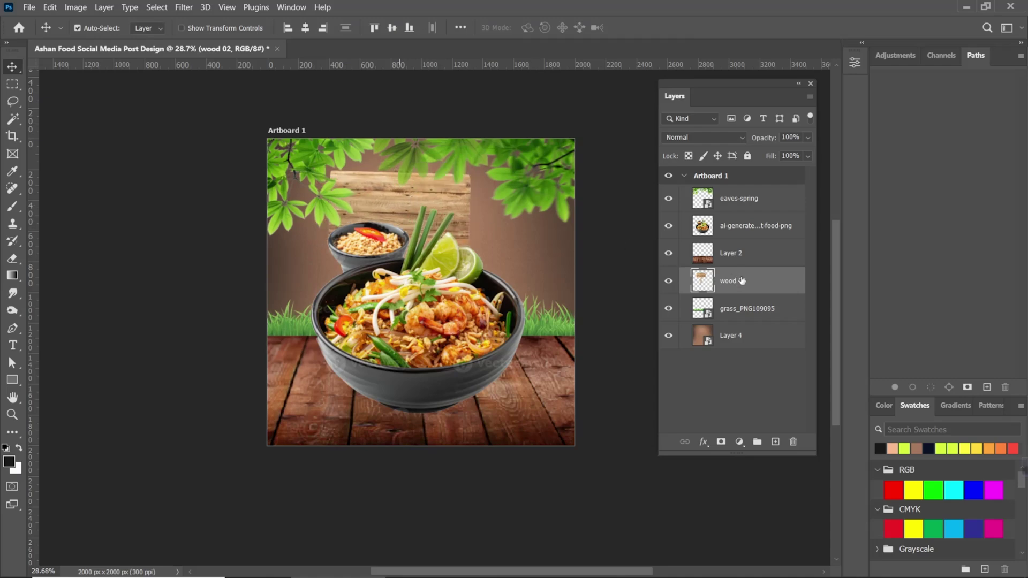
drag(740, 205, 742, 298)
Scale the wood 02 sign to about 91%, tilt it about -6.9°, and position it at the artboard's upper left
drag(394, 188, 357, 192)
key(ctrl+t)
drag(437, 171, 424, 167)
drag(356, 174, 410, 180)
mouse_move(368, 152)
mouse_down()
mouse_move(370, 129)
mouse_move(384, 156)
mouse_move(385, 147)
mouse_up()
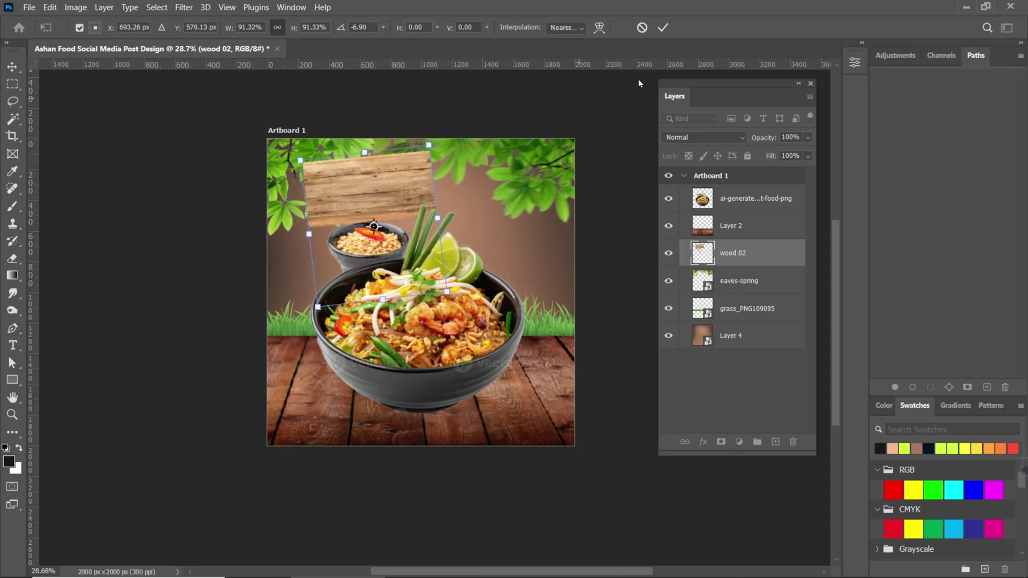
click(663, 27)
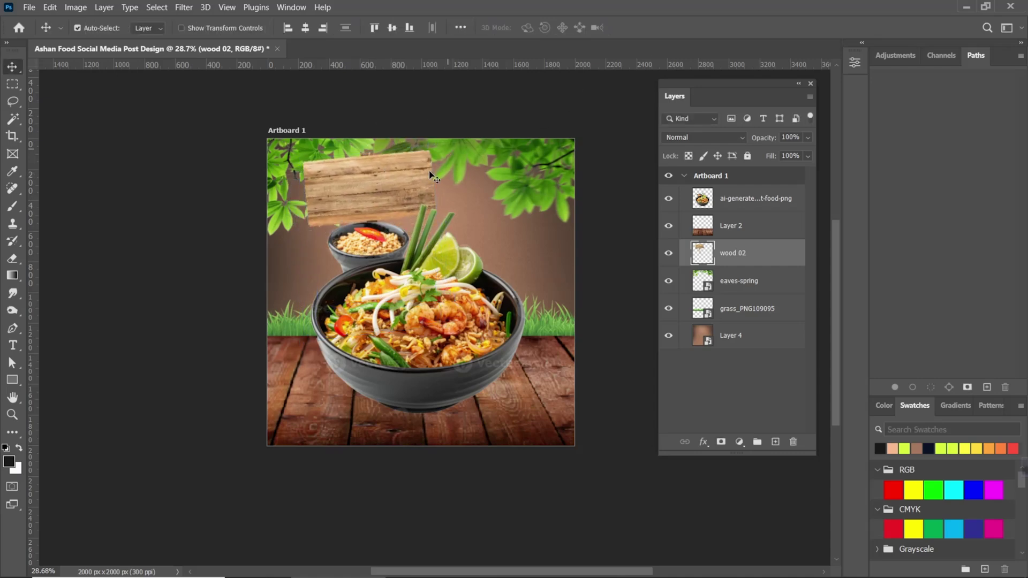
Place the image wood-sign-PNG-.png on the artboard as an embedded object
click(30, 7)
click(65, 260)
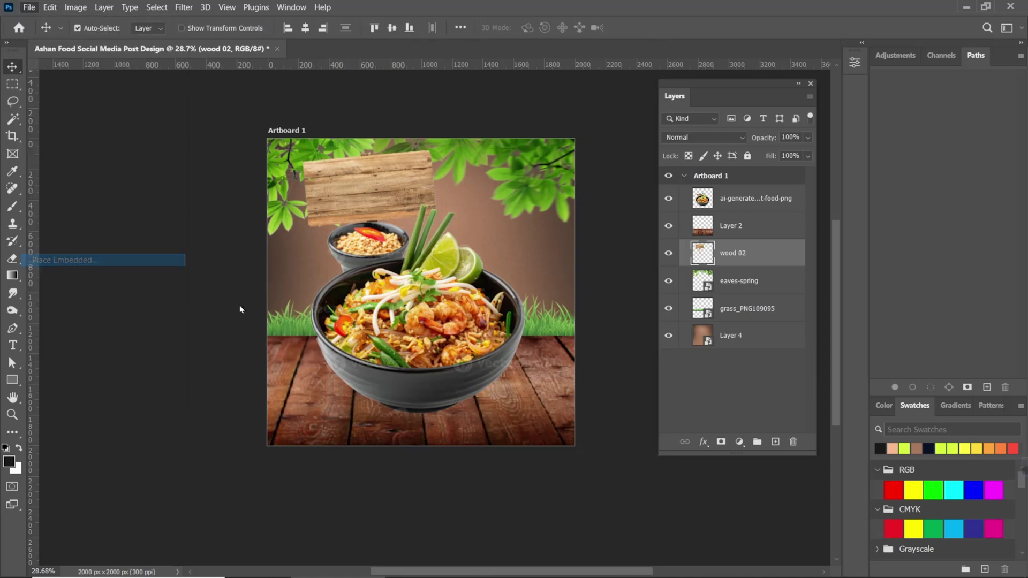
click(984, 119)
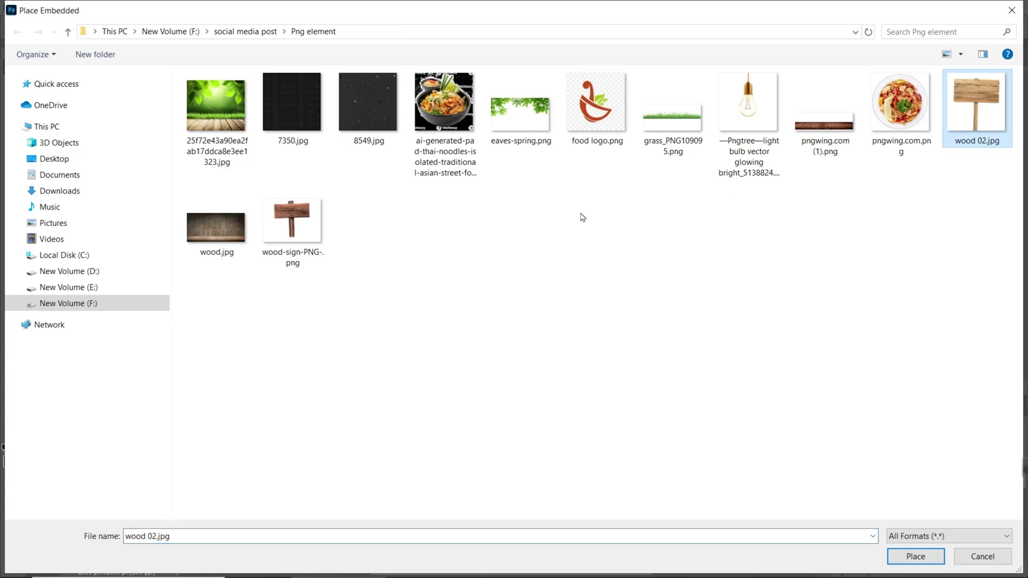
click(280, 234)
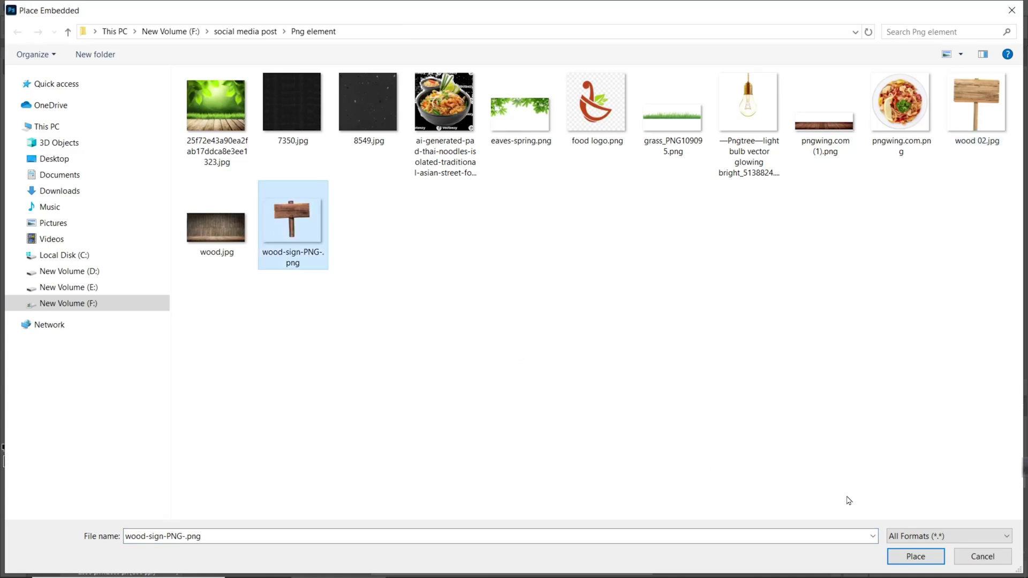
click(917, 557)
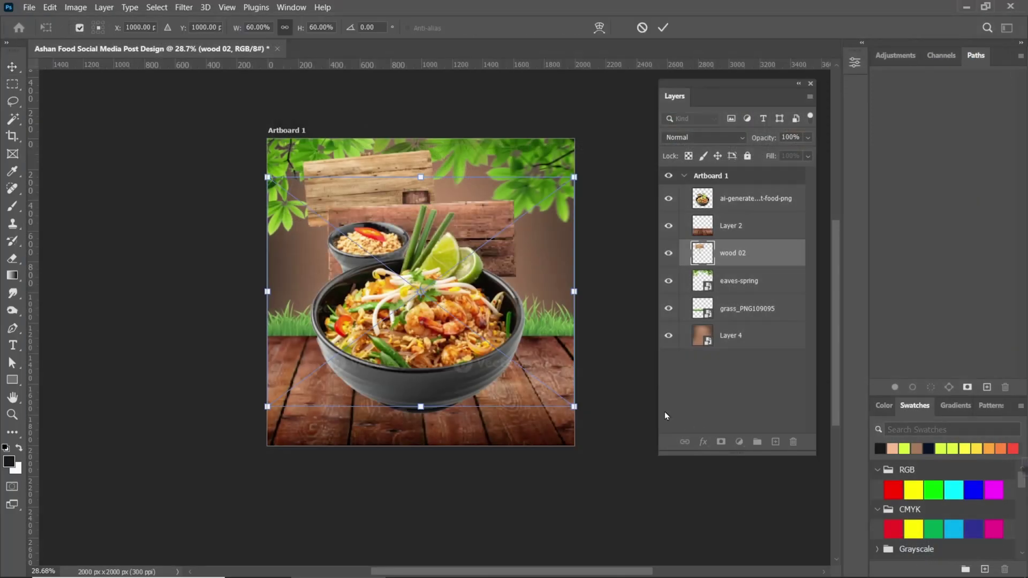
Shrink the dark wooden sign and position it behind the noodle bowl at the artboard's right edge
drag(477, 218, 607, 208)
drag(549, 166, 518, 237)
click(663, 28)
key(ctrl+t)
drag(527, 199, 525, 213)
click(663, 27)
Lower the noodle bowl slightly on the tabletop and realign the dark wooden sign behind it
drag(542, 247, 549, 224)
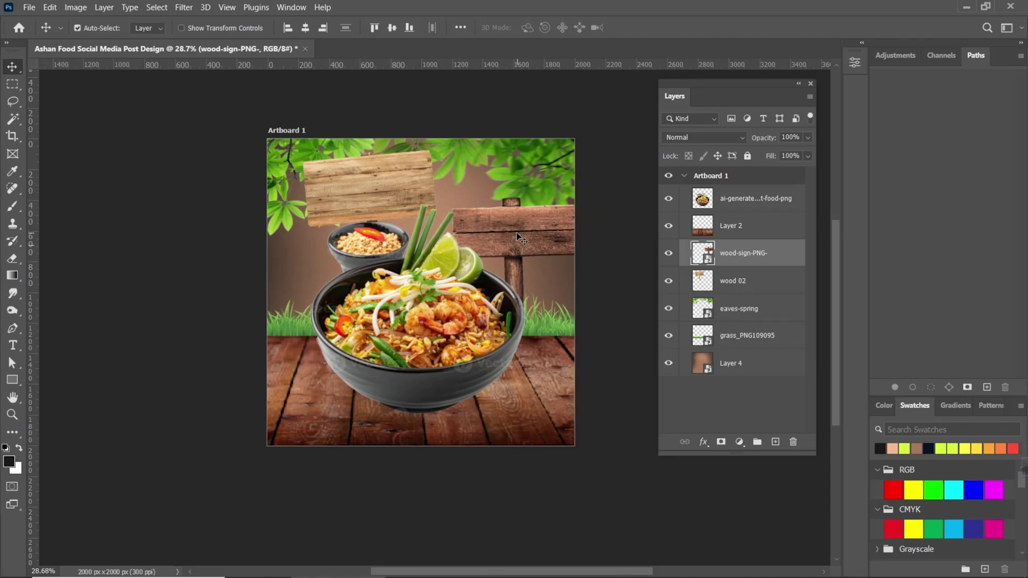
drag(425, 325, 430, 345)
drag(516, 240, 506, 262)
Lower the wood 02 sign slightly, enlarge it and tilt it further counterclockwise above the small peanut bowl
scroll(527, 259, down, 1)
drag(401, 200, 399, 214)
key(ctrl+t)
drag(379, 165, 381, 158)
drag(560, 130, 575, 103)
click(663, 27)
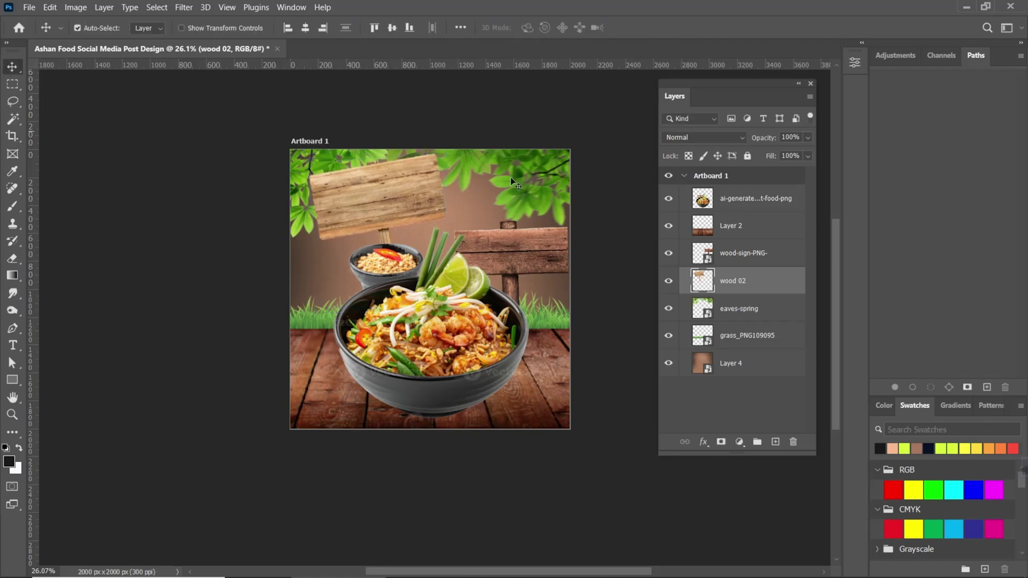
scroll(419, 206, up, 2)
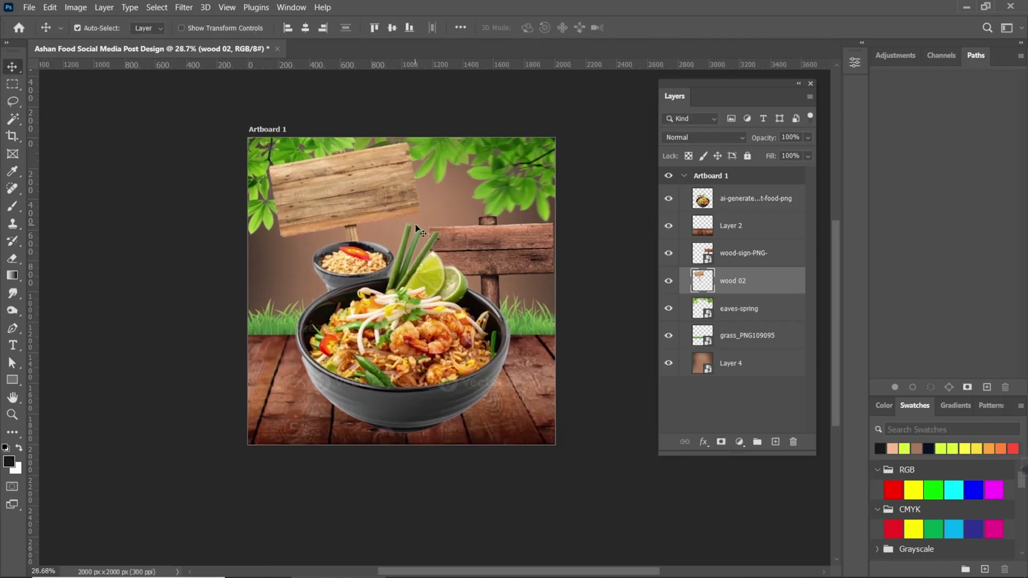
scroll(419, 231, up, 1)
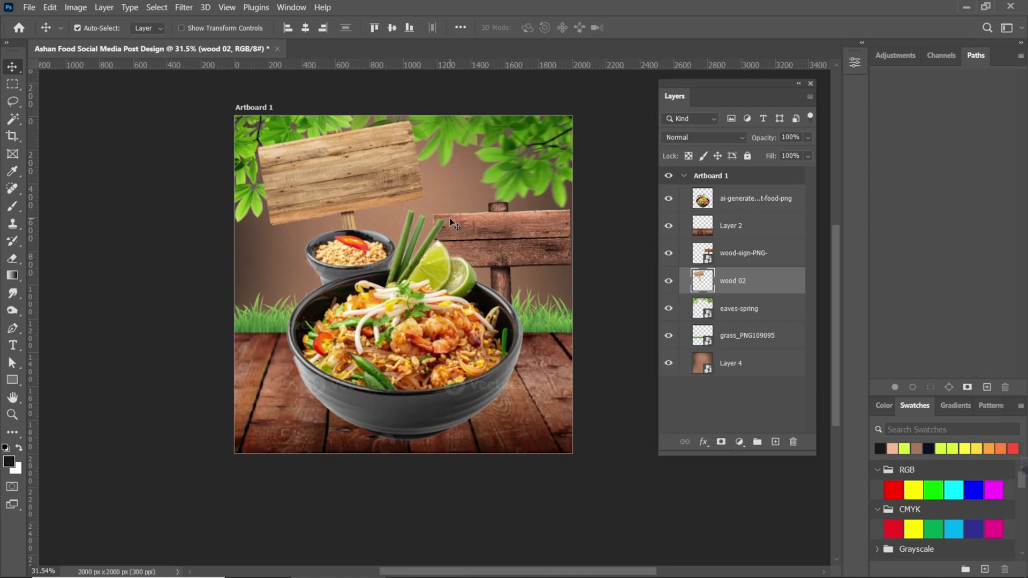
Place the glowing light bulb PNG as an embedded object and bring its layer to the top of the stack
click(28, 7)
click(64, 260)
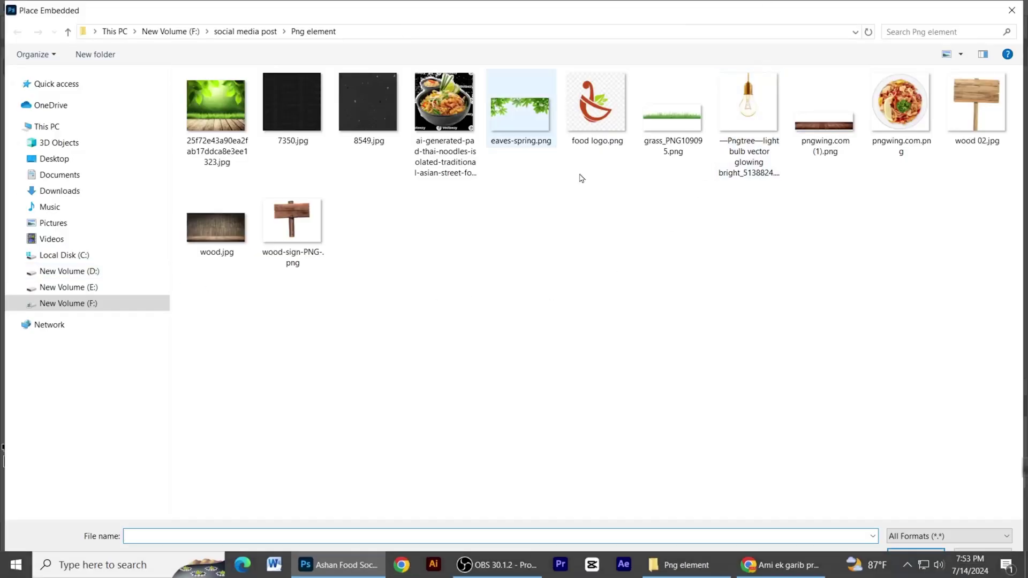
click(751, 104)
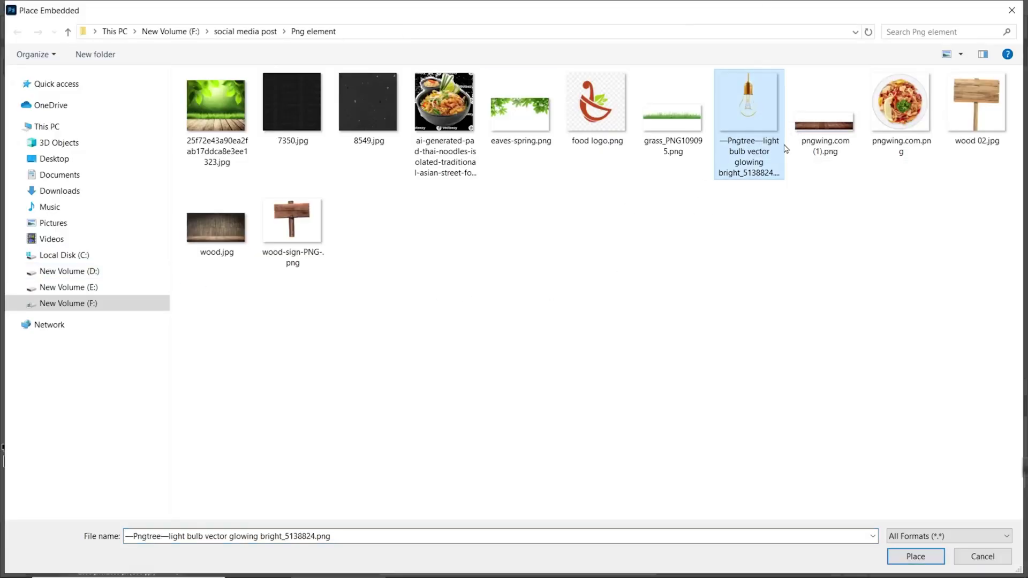
click(916, 557)
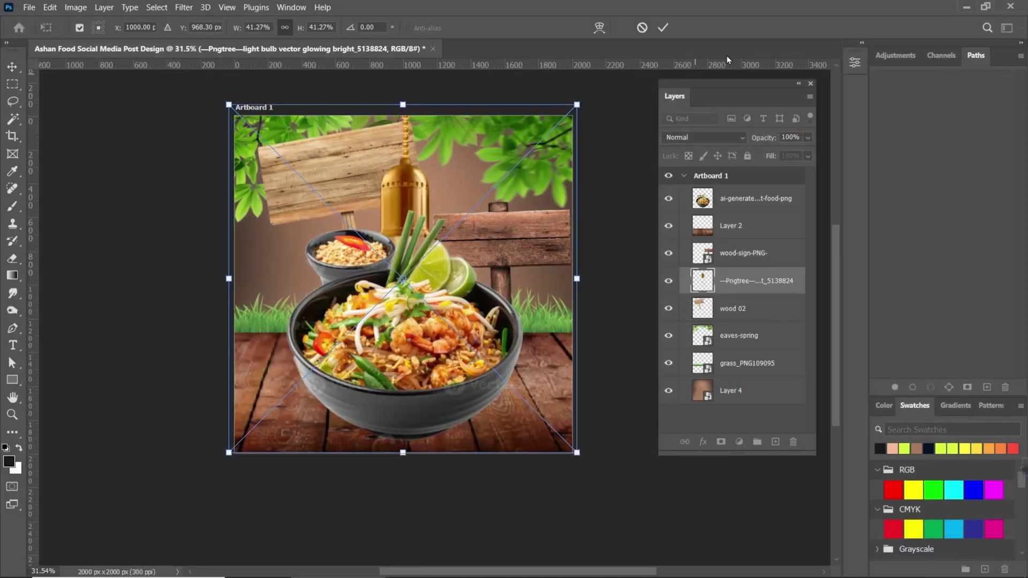
click(664, 28)
drag(768, 284, 704, 201)
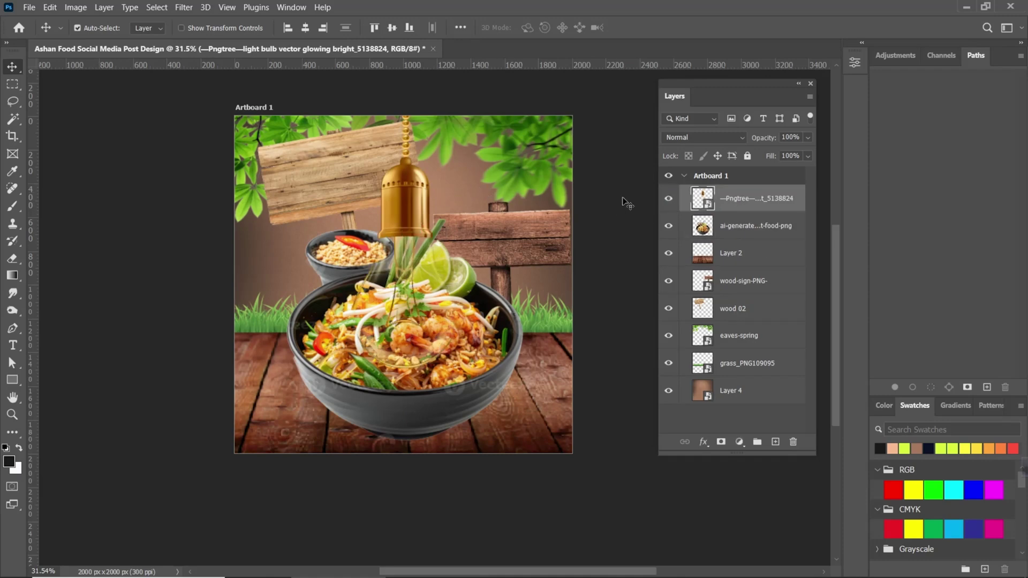
Scale the light bulb to about 15%, hang it between the two signs, and place its layer beneath wood-sign-PNG-
drag(399, 204, 505, 158)
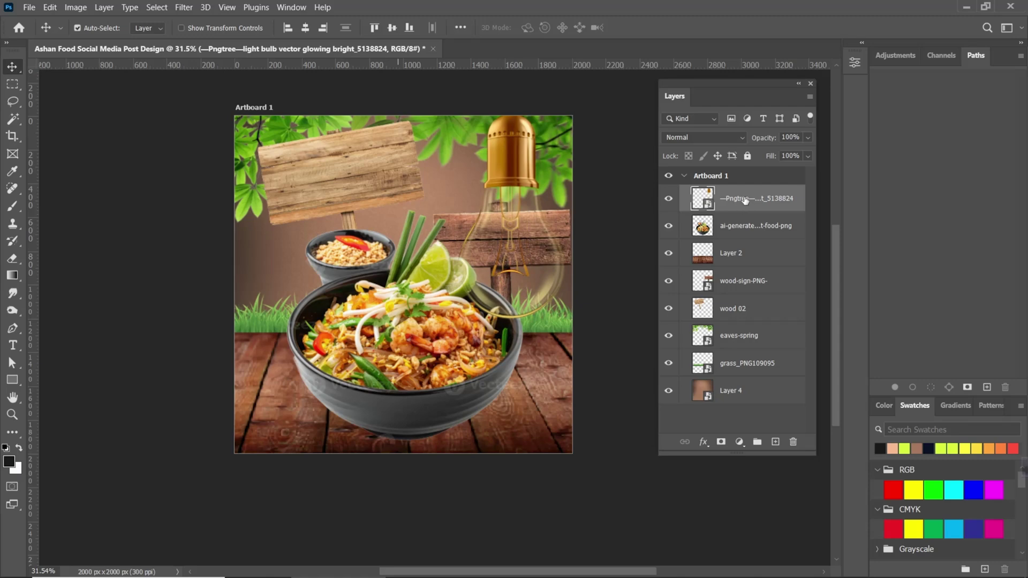
key(ctrl+t)
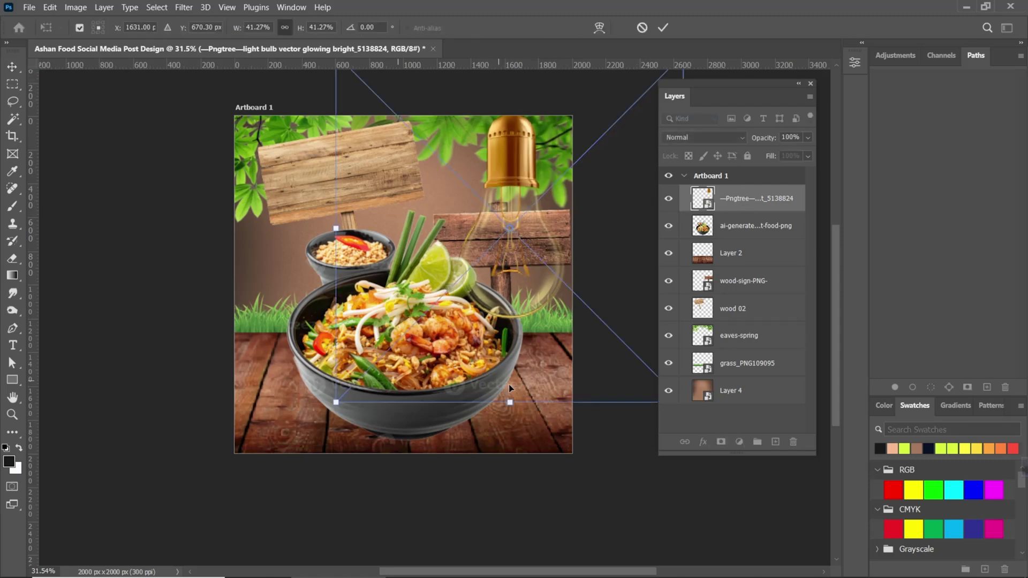
drag(512, 406, 512, 281)
drag(516, 192, 519, 247)
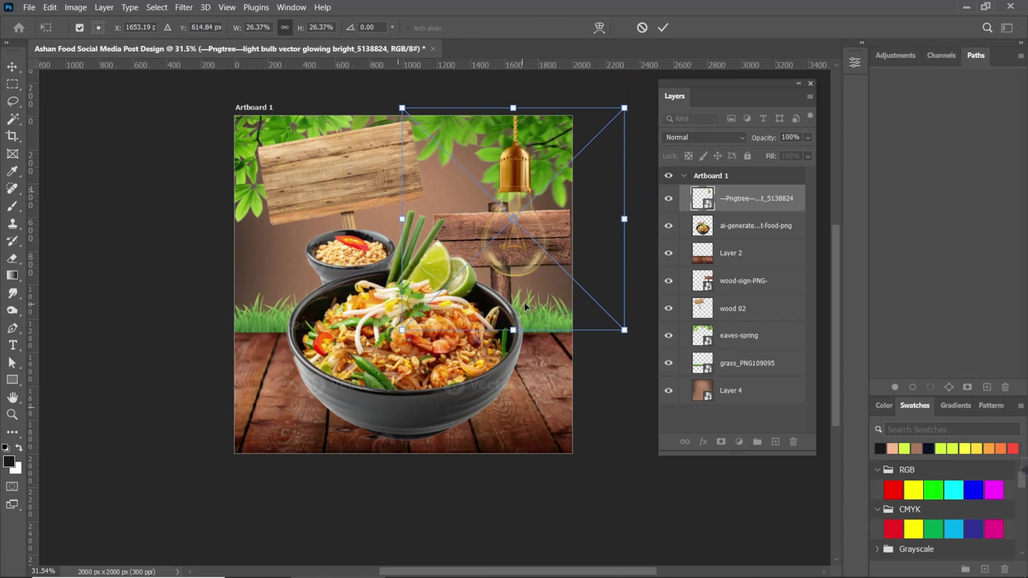
drag(512, 330, 513, 301)
drag(517, 217, 478, 218)
drag(472, 307, 473, 264)
drag(483, 193, 459, 188)
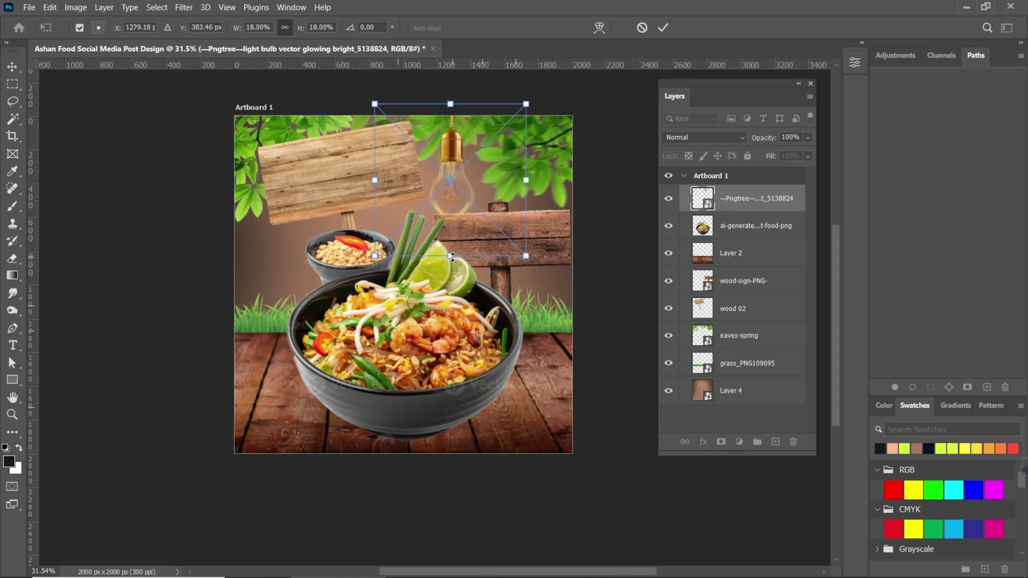
drag(451, 255, 458, 226)
drag(461, 181, 463, 189)
click(663, 28)
drag(741, 199, 745, 295)
Duplicate the light bulb to the wood 02 sign's lower left corner and place the copy's layer beneath wood 02
drag(449, 148, 285, 234)
drag(738, 289, 740, 348)
click(282, 235)
click(285, 238)
key(ctrl)
Scale the bulb copy to about 11% and hang it below the wood 02 sign's lower left corner
key(ctrl+t)
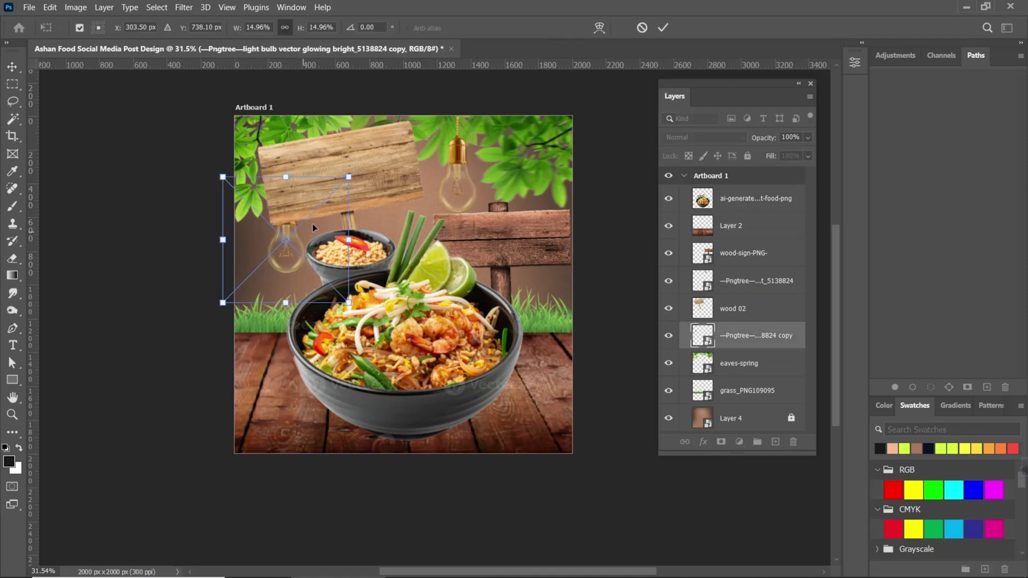
drag(286, 177, 287, 231)
mouse_move(287, 231)
mouse_down()
mouse_move(300, 236)
mouse_move(279, 246)
mouse_up()
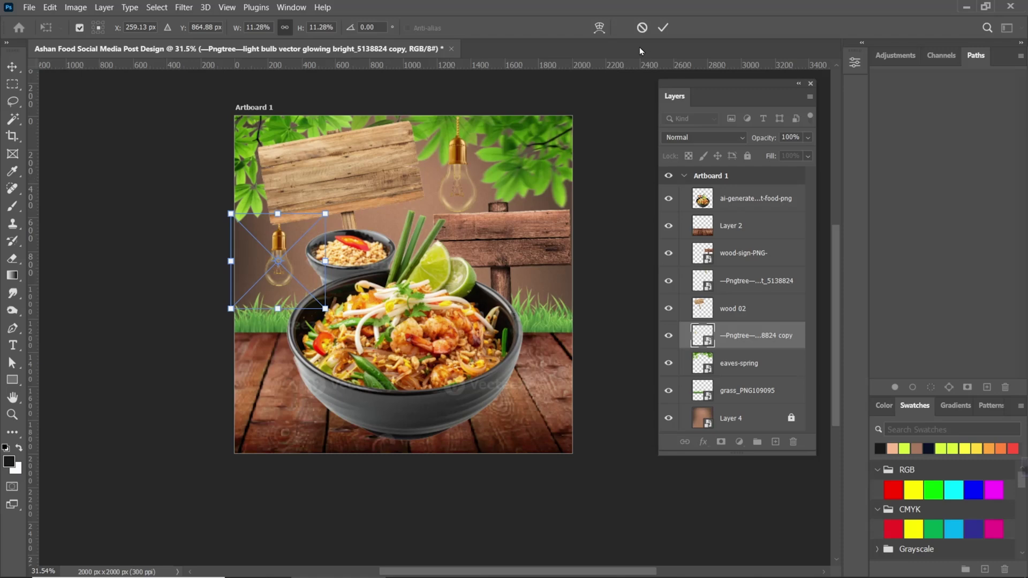
click(663, 29)
scroll(341, 229, down, 1)
scroll(342, 229, up, 1)
drag(422, 219, 404, 235)
key(t)
click(12, 66)
scroll(431, 315, up, 1)
Add the two-line text "ASIAN FOOD" on the wood 02 sign, above the noodle bowl layer
click(724, 206)
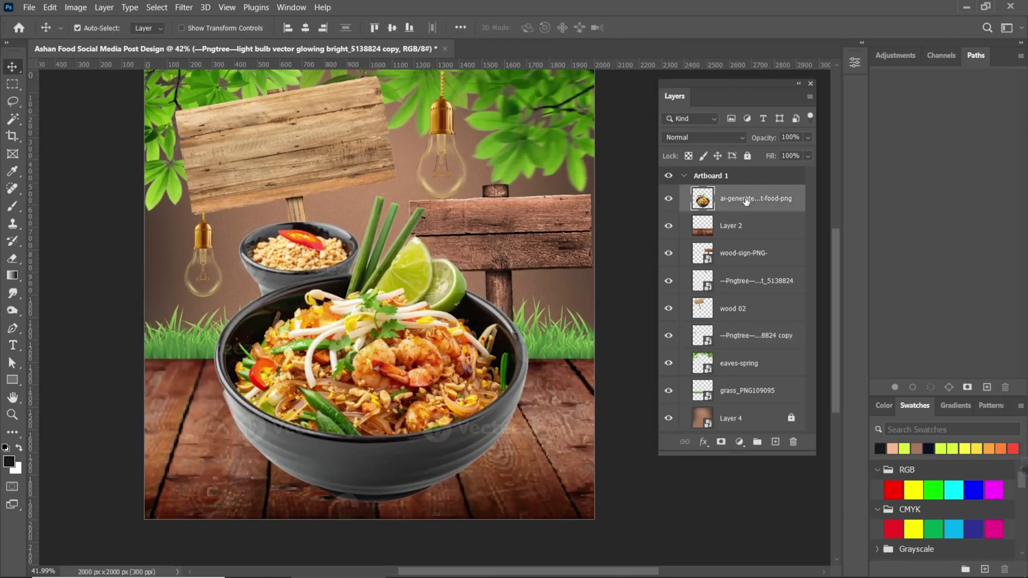
scroll(175, 237, down, 1)
scroll(175, 237, up, 2)
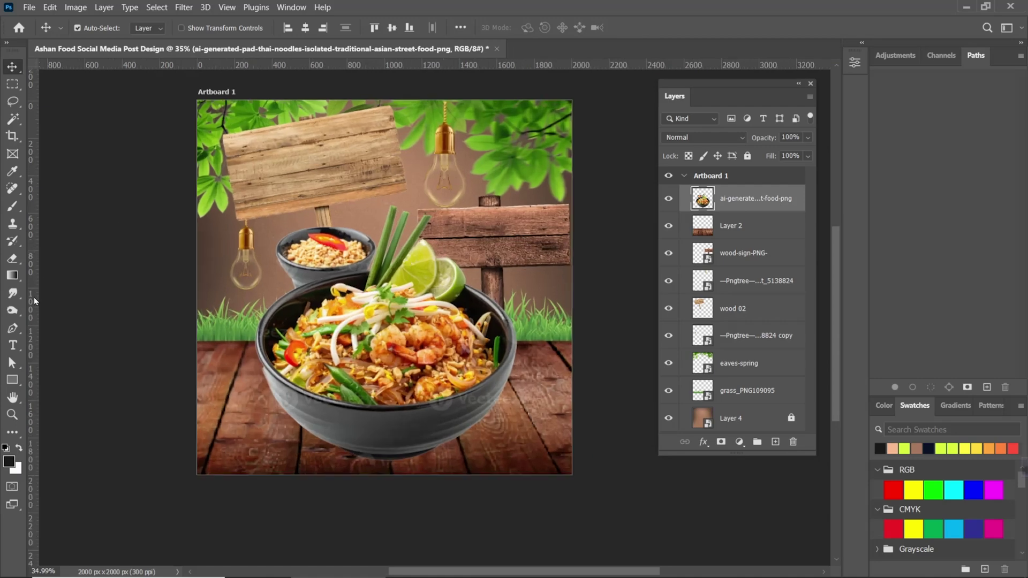
click(13, 346)
click(279, 185)
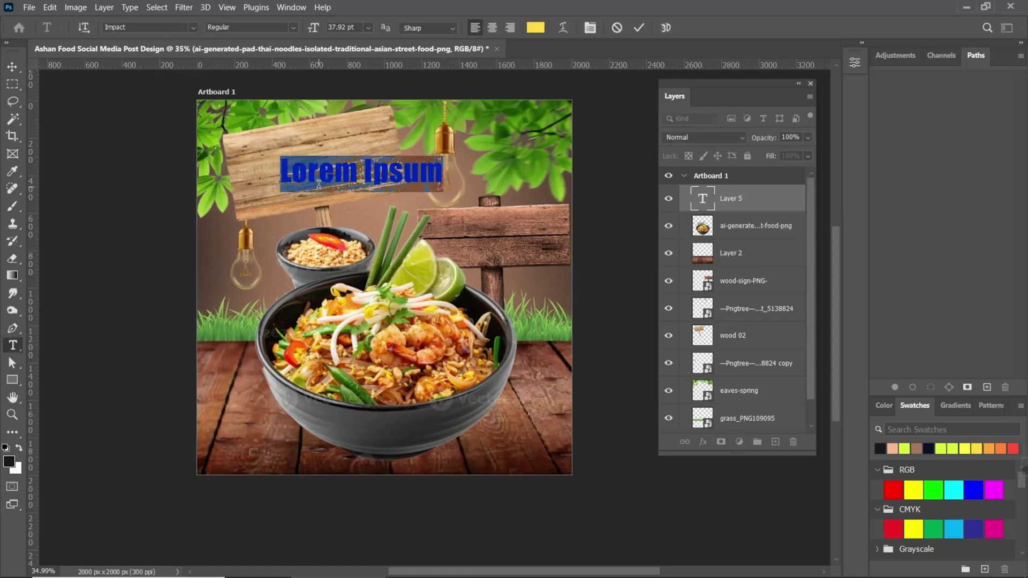
text(ASIAN)
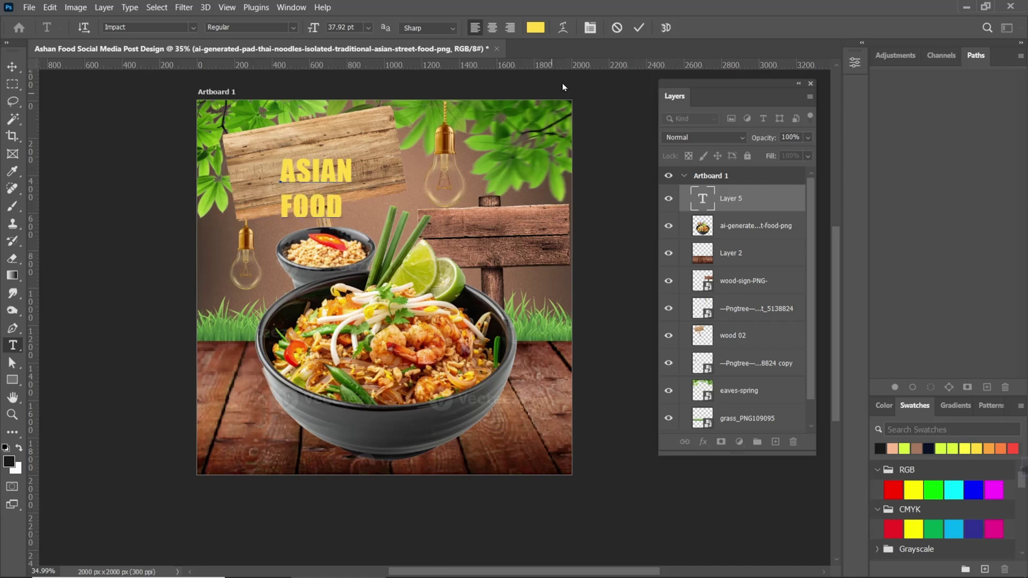
click(640, 27)
Enlarge the ASIAN FOOD text to about 126% and rotate it about -12.5° to follow the sign's tilt
click(13, 66)
mouse_move(325, 177)
mouse_down()
mouse_move(324, 157)
mouse_move(394, 109)
mouse_move(353, 162)
mouse_move(380, 157)
mouse_move(334, 160)
mouse_up()
key(ctrl+t)
drag(397, 155, 396, 151)
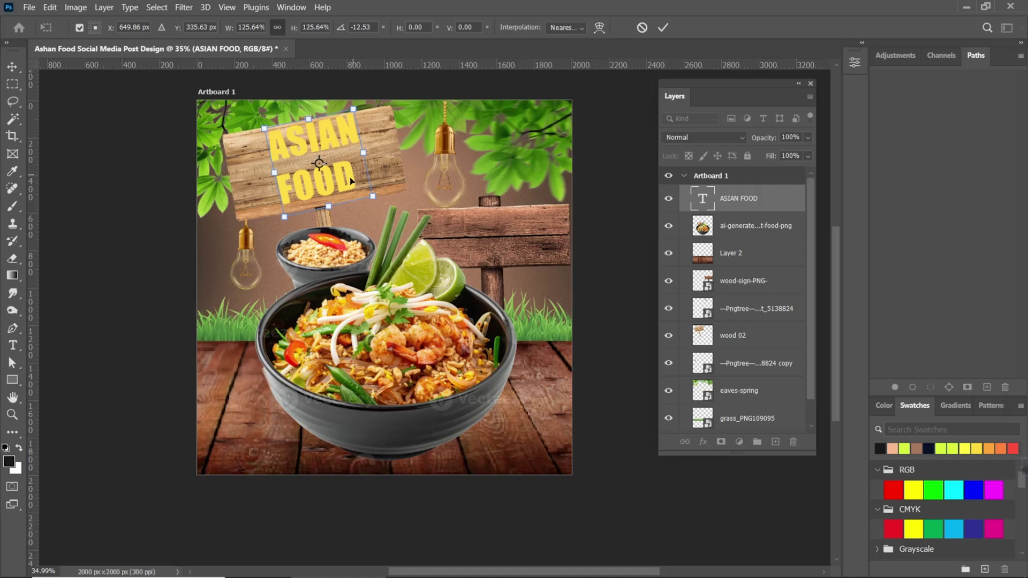
click(663, 27)
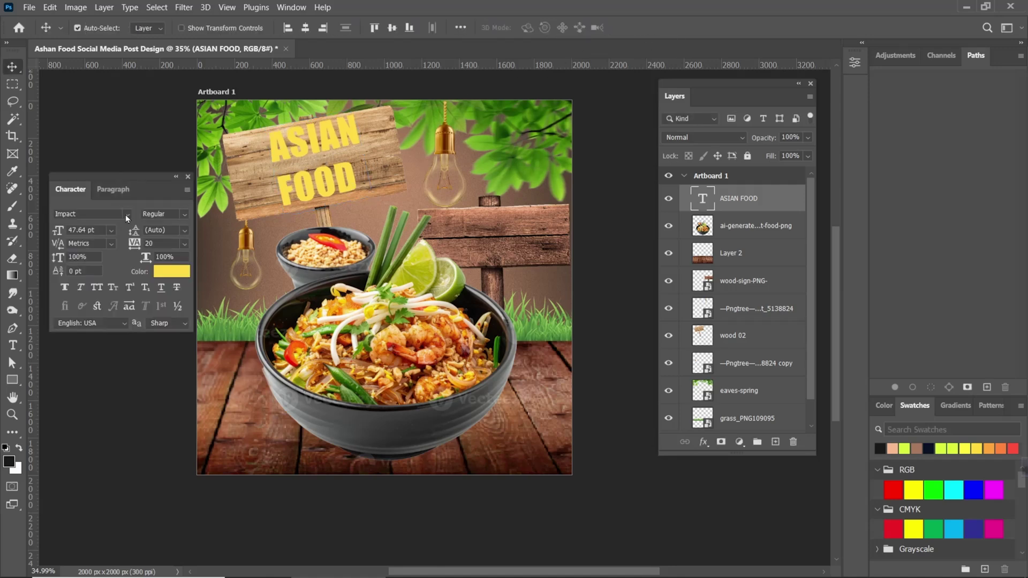
Set the ASIAN FOOD text's font to Komika Axis and its color to dark brown #7b310e, sampled from the artwork
click(128, 214)
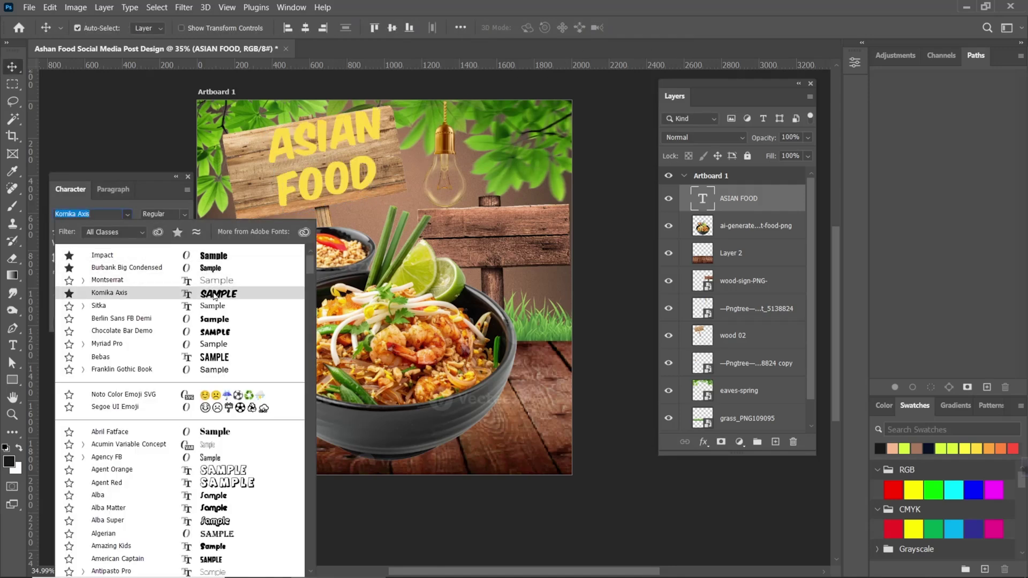
click(215, 295)
click(181, 278)
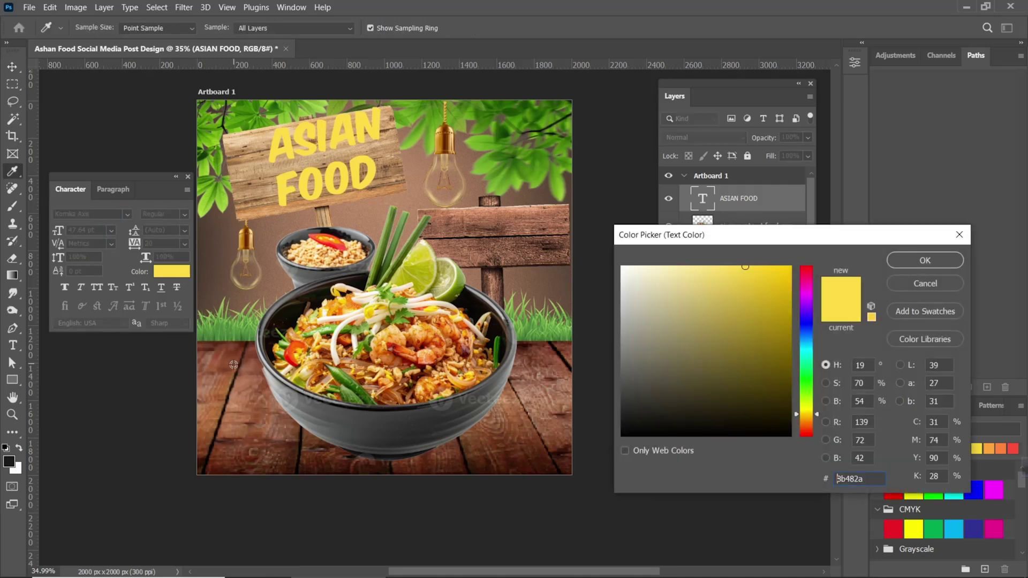
click(316, 339)
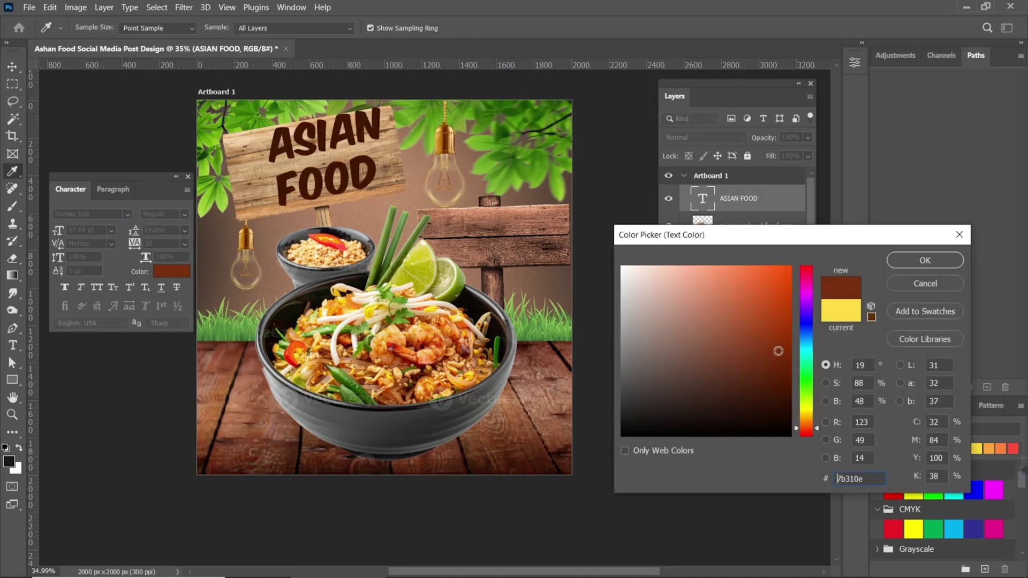
click(926, 260)
Set the ASIAN FOOD text's leading to 48 pt and center the text on the wooden sign
drag(297, 146, 290, 149)
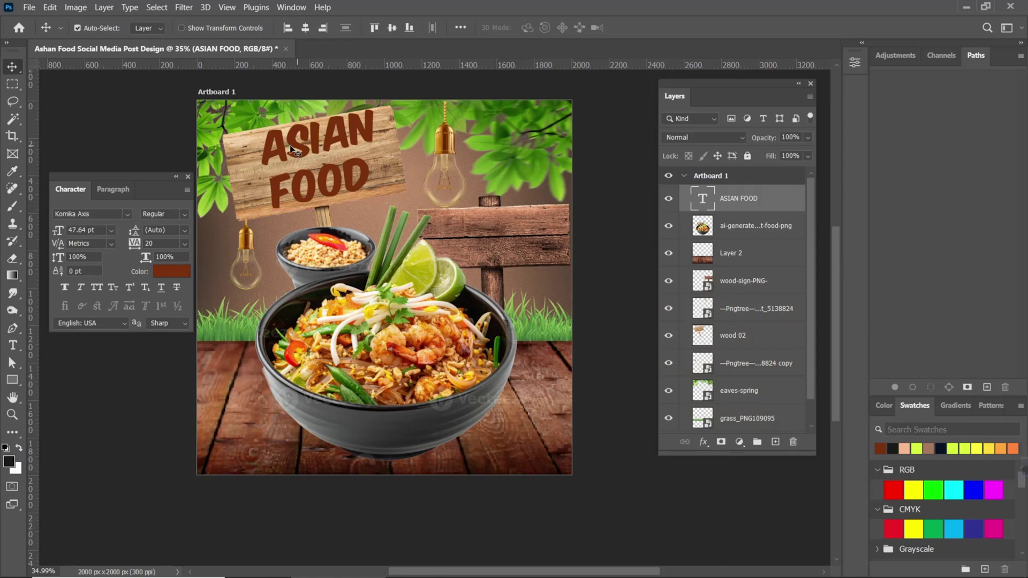
key(Down)
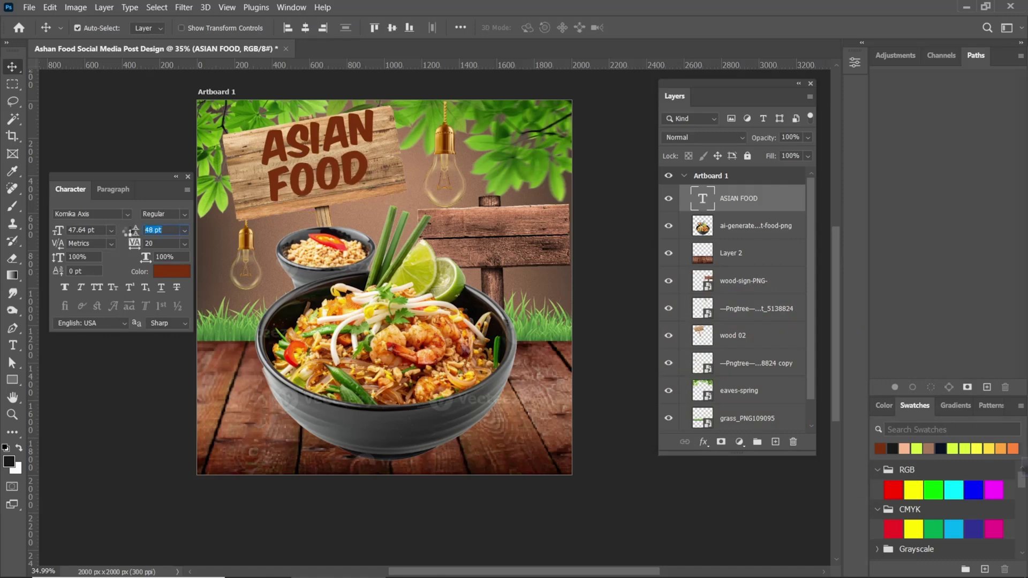
drag(312, 154, 305, 162)
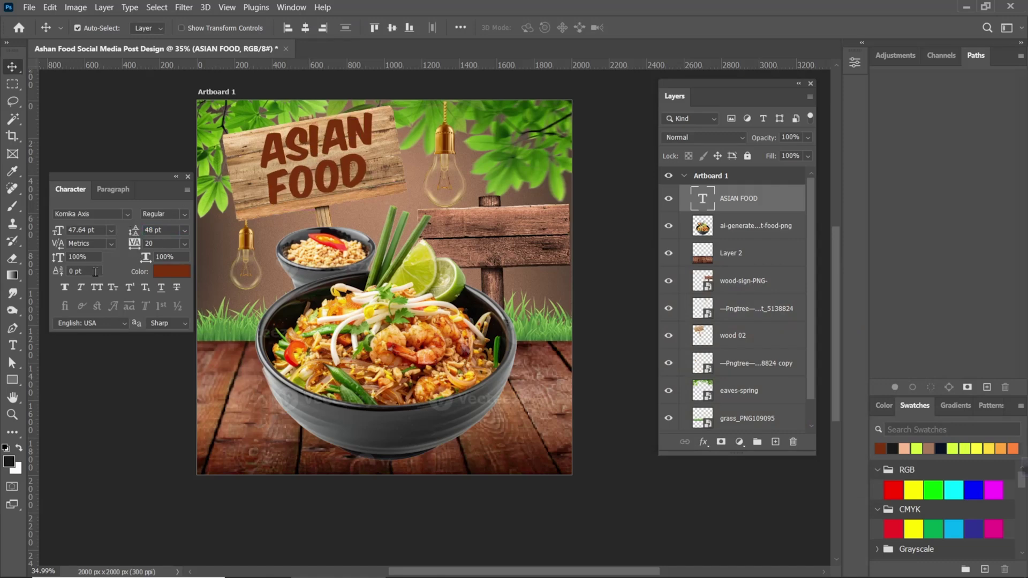
scroll(370, 268, down, 5)
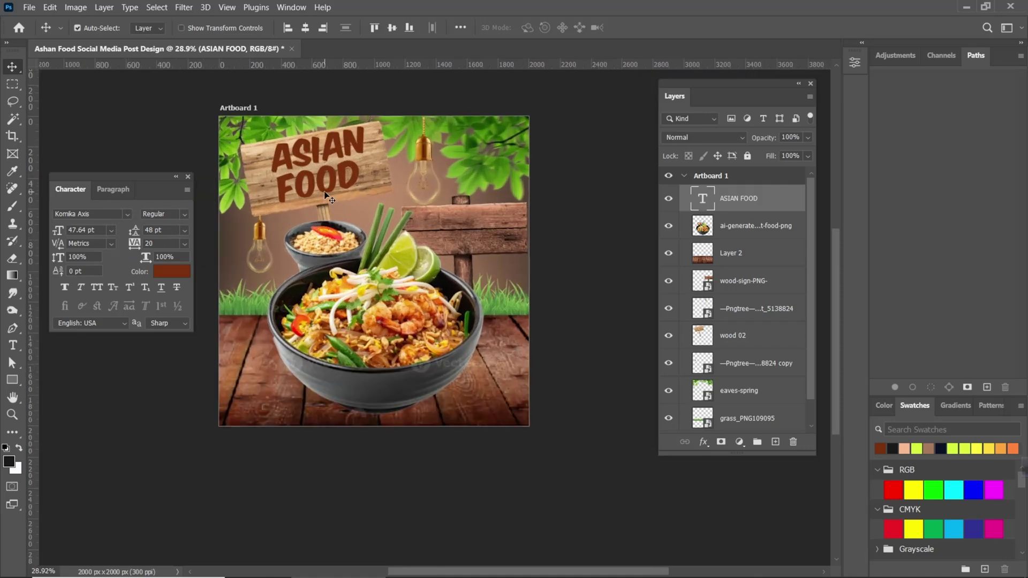
Split the ASIAN FOOD layer's Blend If ranges to 0/110 and 232/255 for Current Layer, 0/34 and 240/255 for Underlying Layer
scroll(390, 261, up, 4)
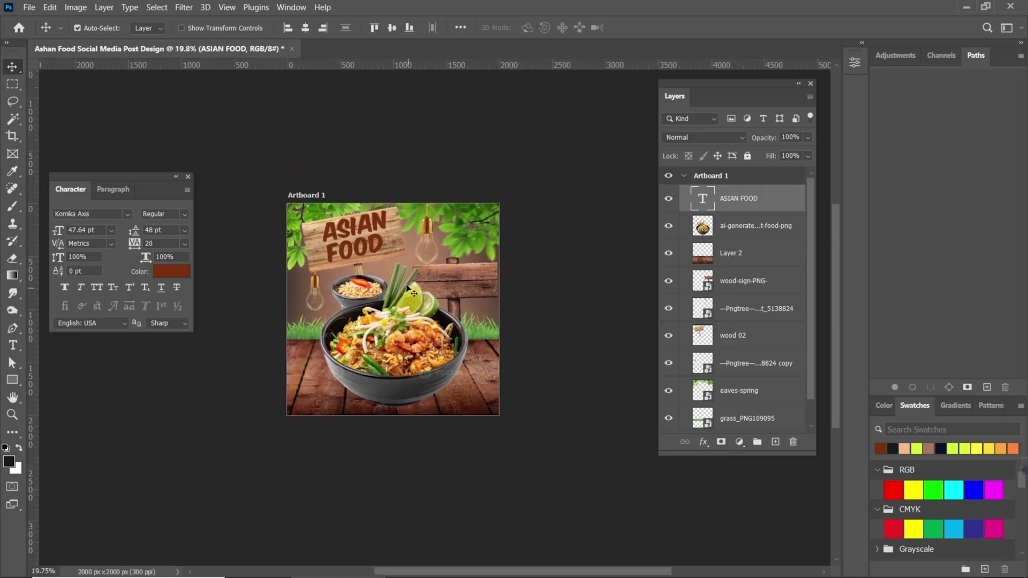
drag(426, 234, 390, 242)
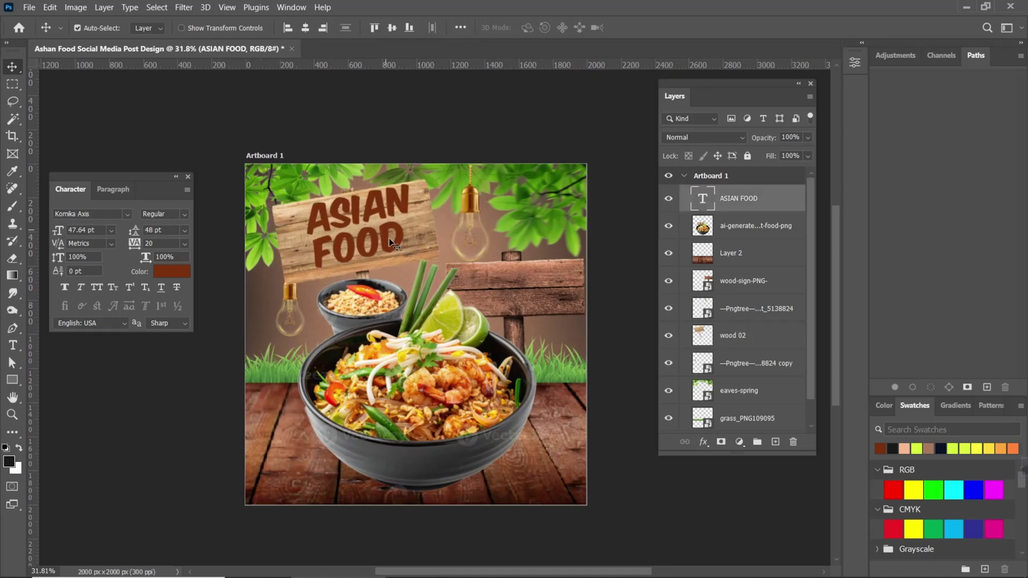
click(703, 443)
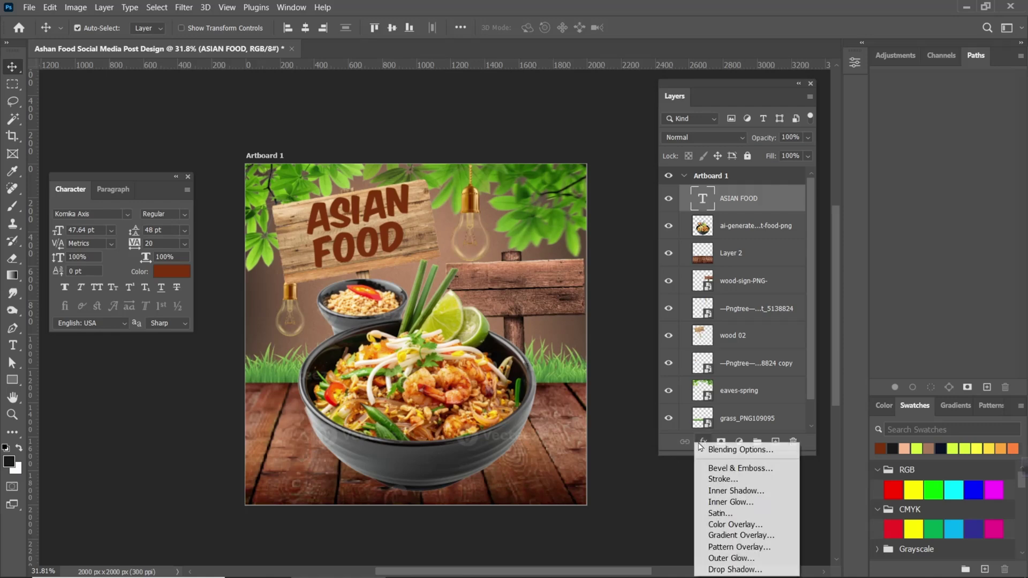
click(663, 413)
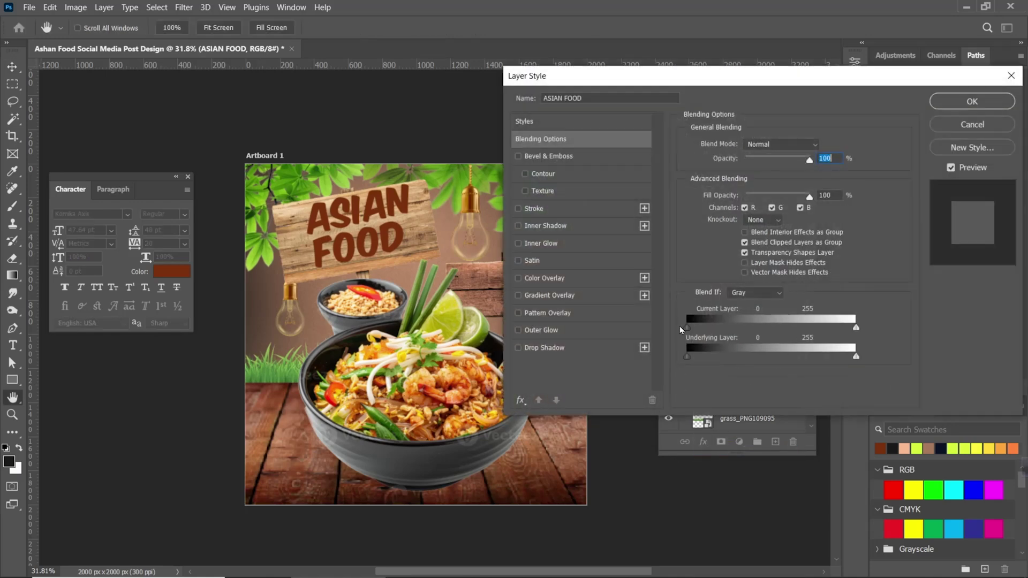
drag(689, 357, 761, 336)
drag(855, 329, 848, 361)
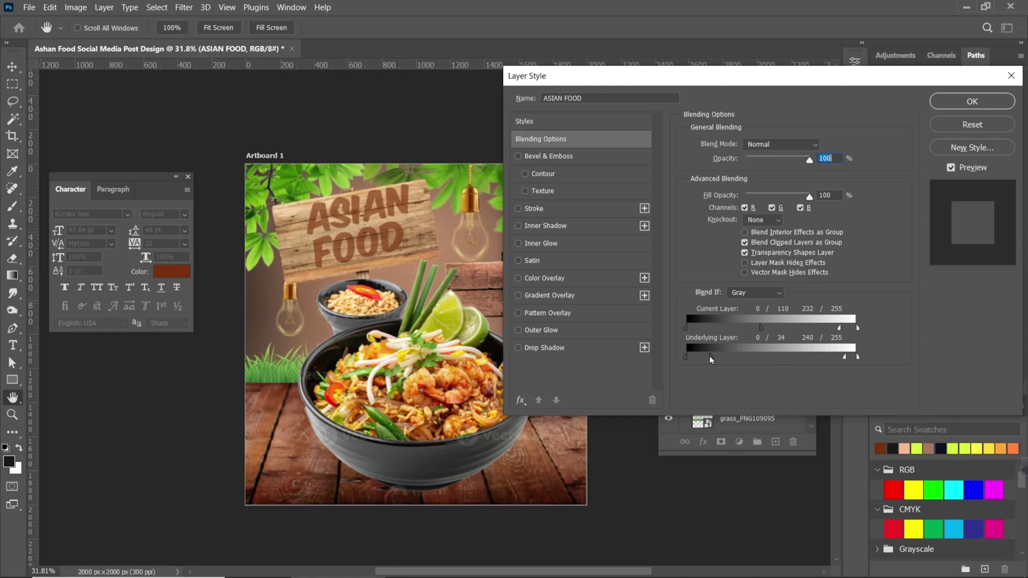
Add Drop Shadow and Stroke effects to the ASIAN FOOD text and adjust their settings
click(518, 348)
click(591, 354)
drag(755, 235, 734, 236)
key(Up)
drag(772, 206, 737, 224)
drag(765, 163, 797, 167)
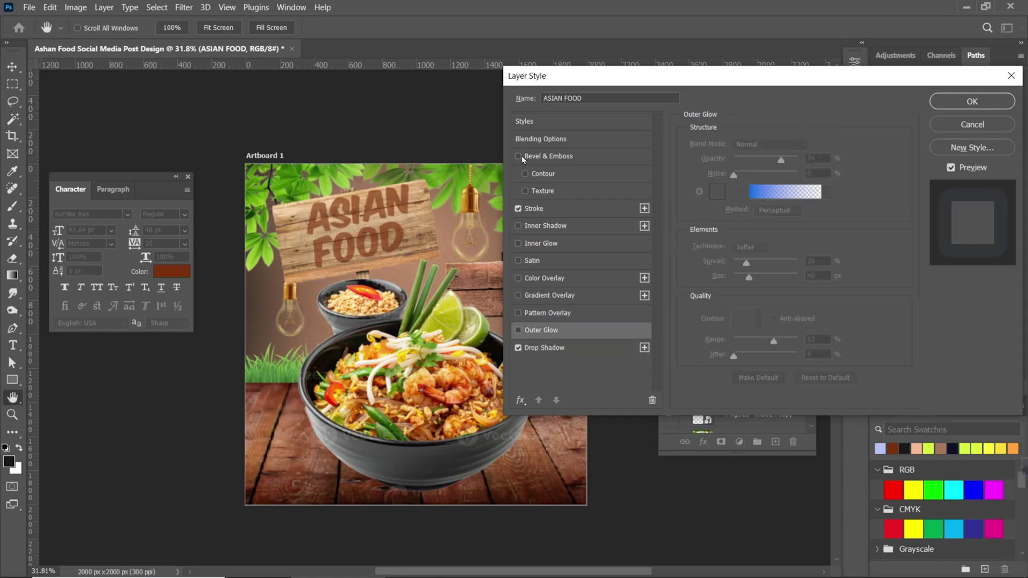
Add Bevel & Emboss with a Texture to the ASIAN FOOD text, adjust the texture, and apply the layer style
click(523, 157)
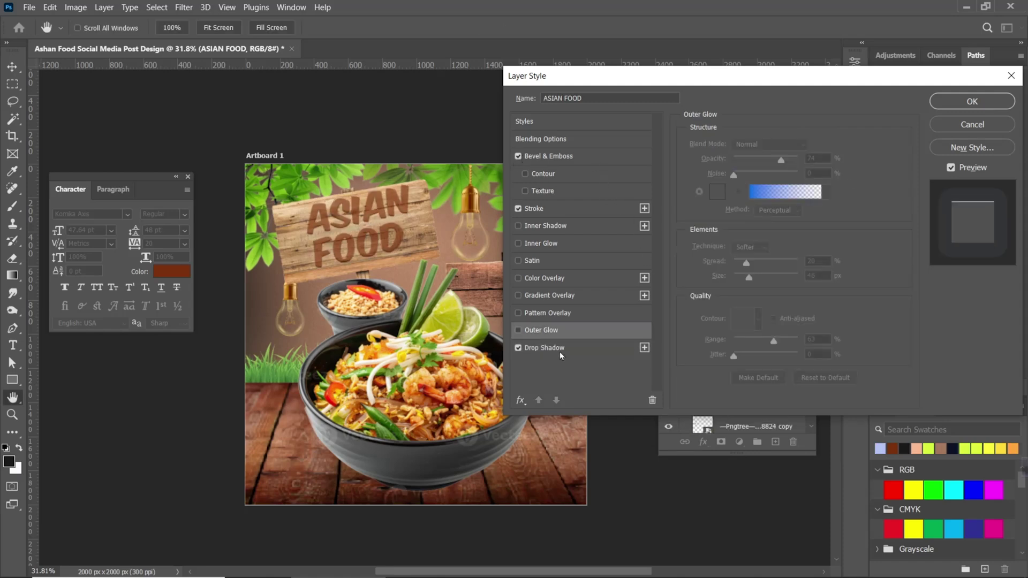
drag(656, 86, 610, 87)
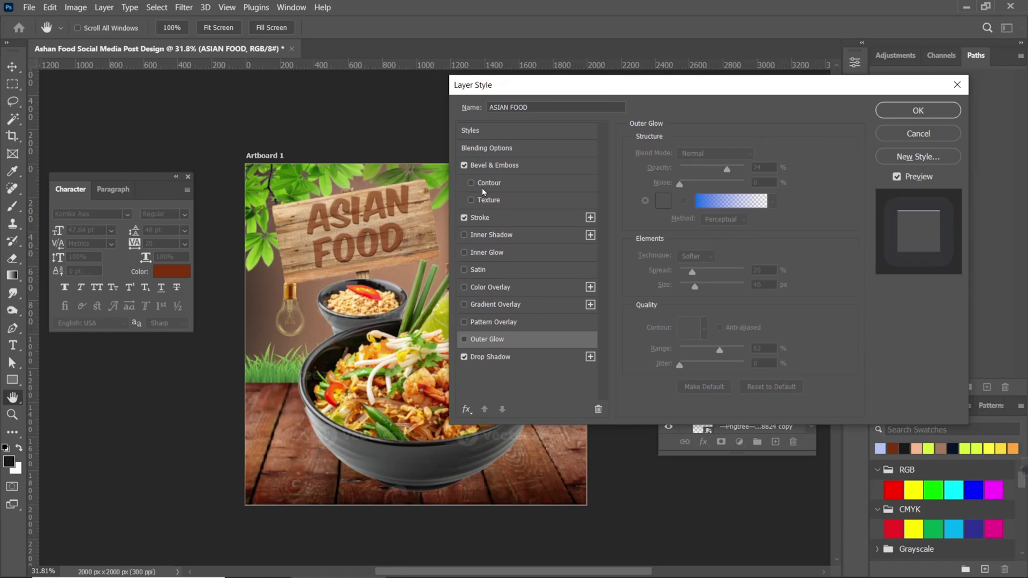
click(508, 201)
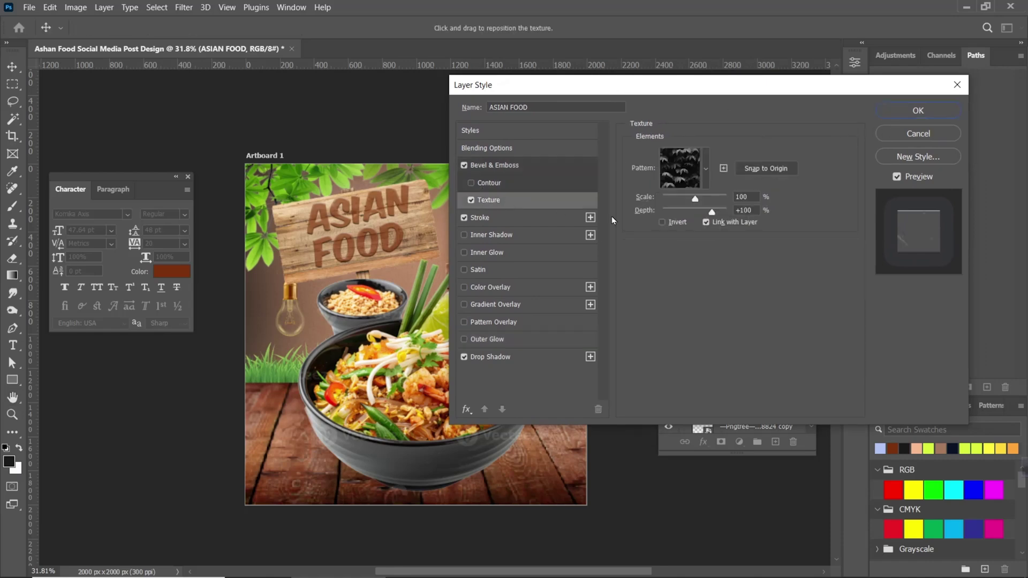
drag(696, 199, 707, 213)
drag(707, 214, 699, 215)
click(913, 114)
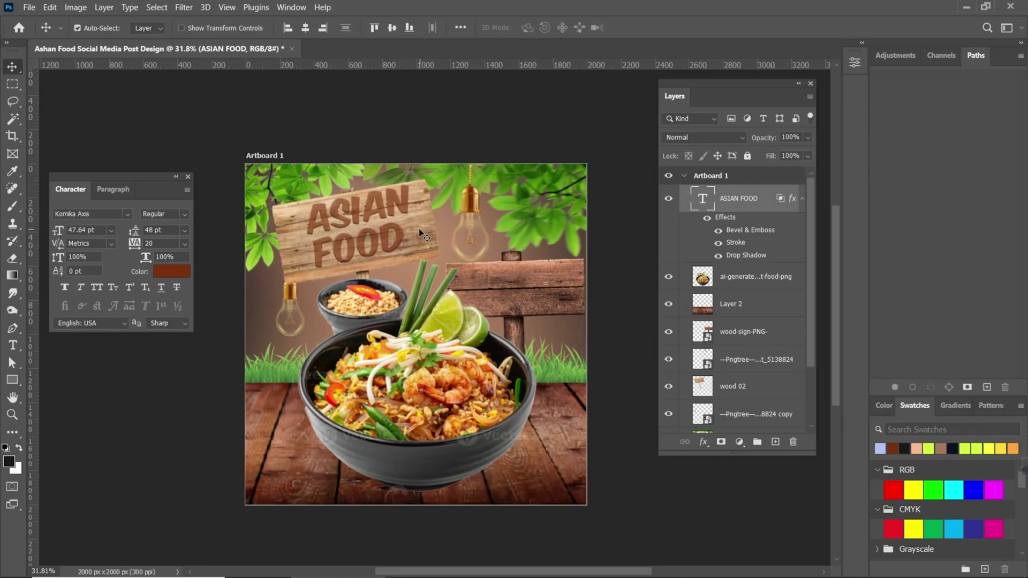
scroll(389, 229, down, 2)
click(183, 274)
drag(636, 278, 592, 255)
click(727, 326)
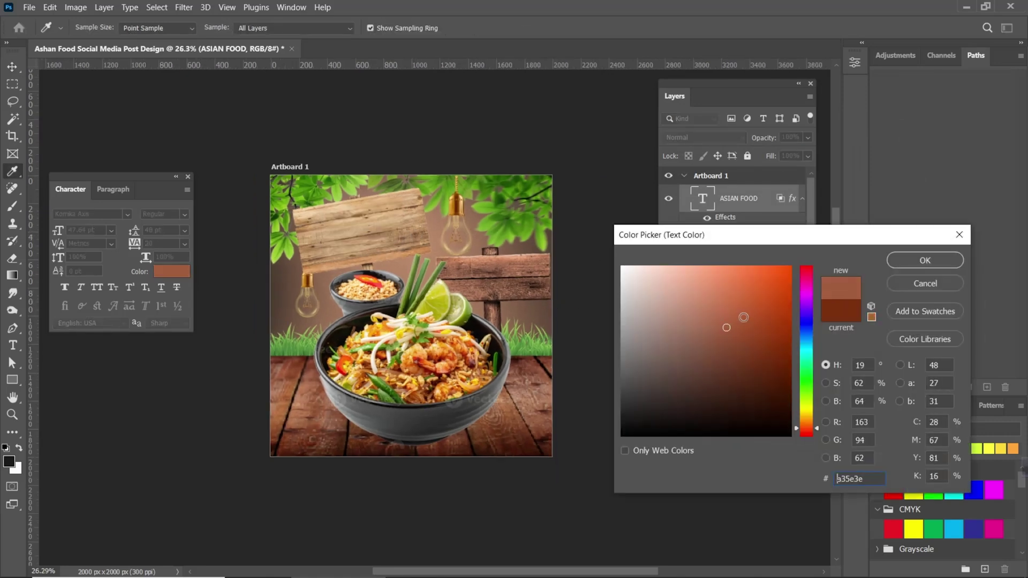
drag(727, 315, 618, 253)
click(895, 288)
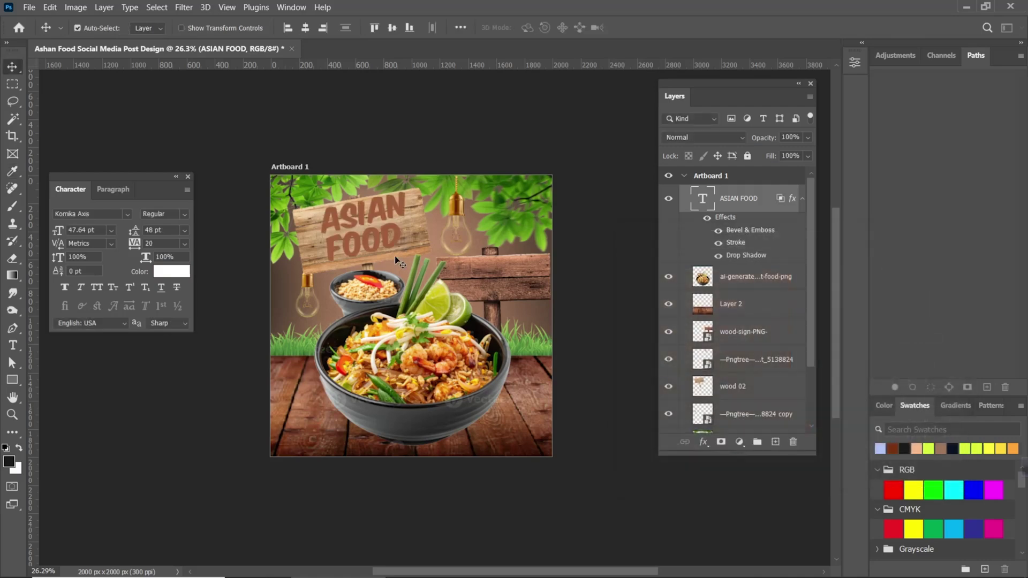
Set the ASIAN FOOD text's color to olive green #a7a403, sampled from the lime in the artwork
scroll(387, 269, down, 3)
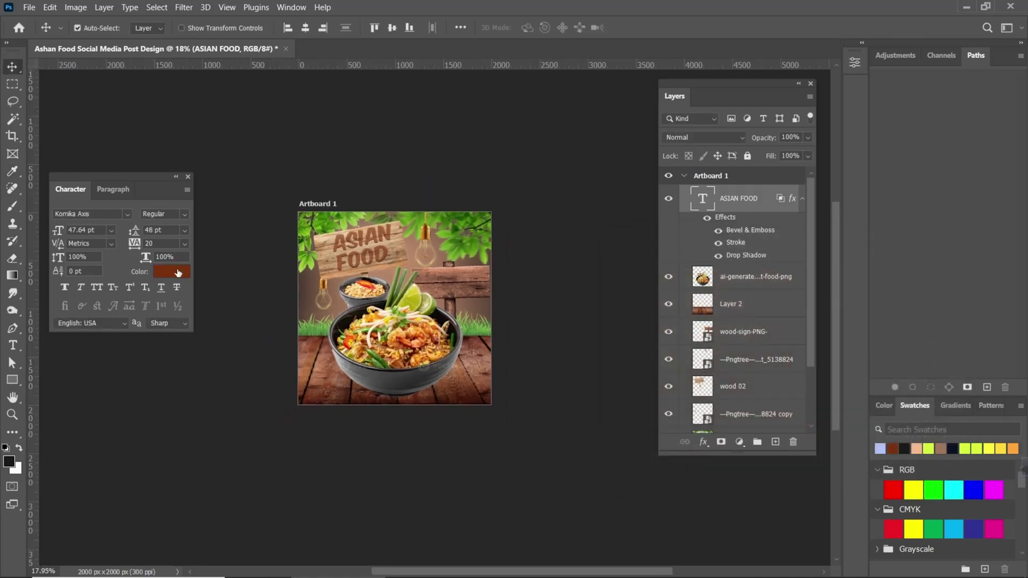
click(171, 272)
click(808, 400)
click(808, 403)
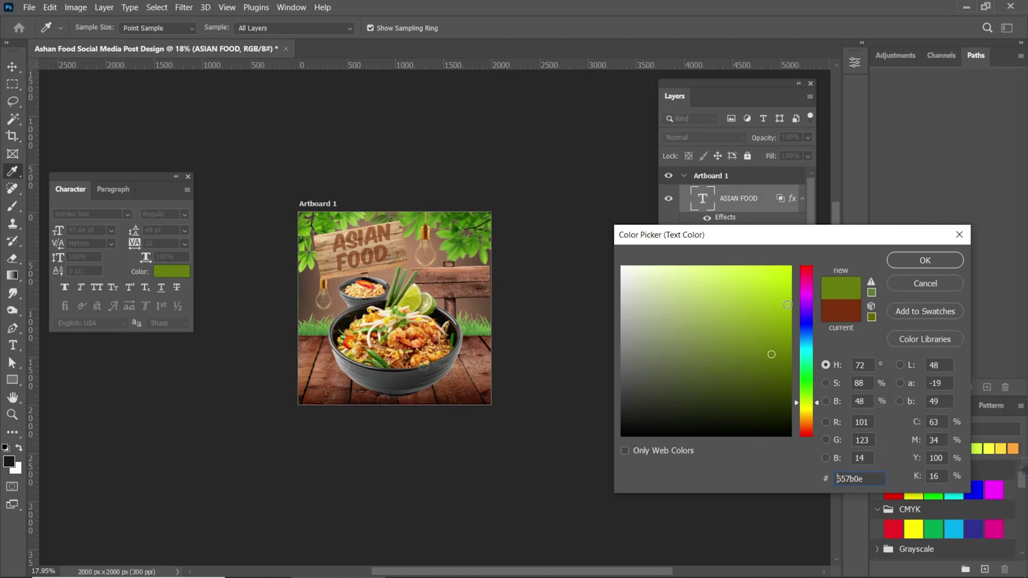
click(770, 267)
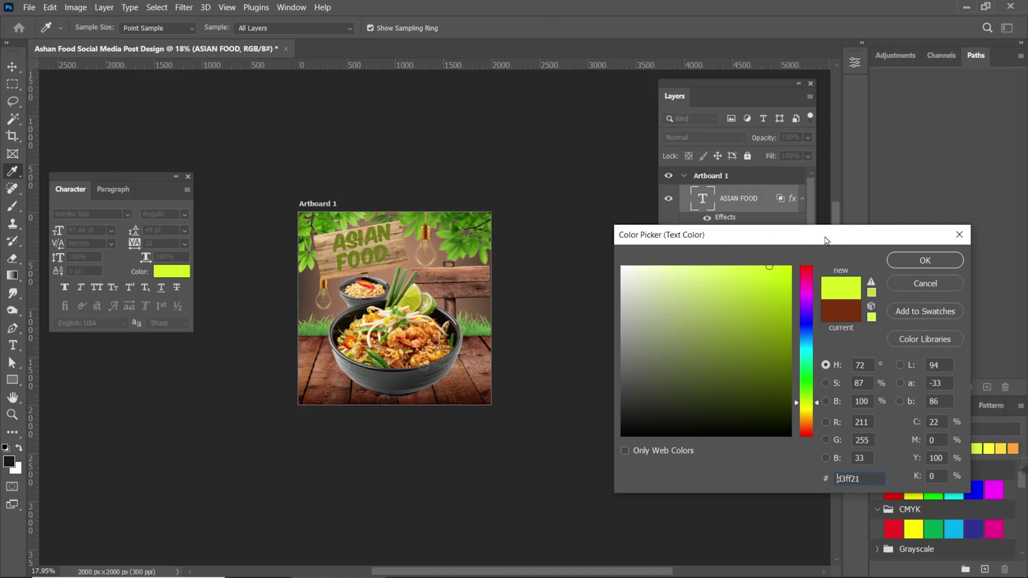
click(415, 304)
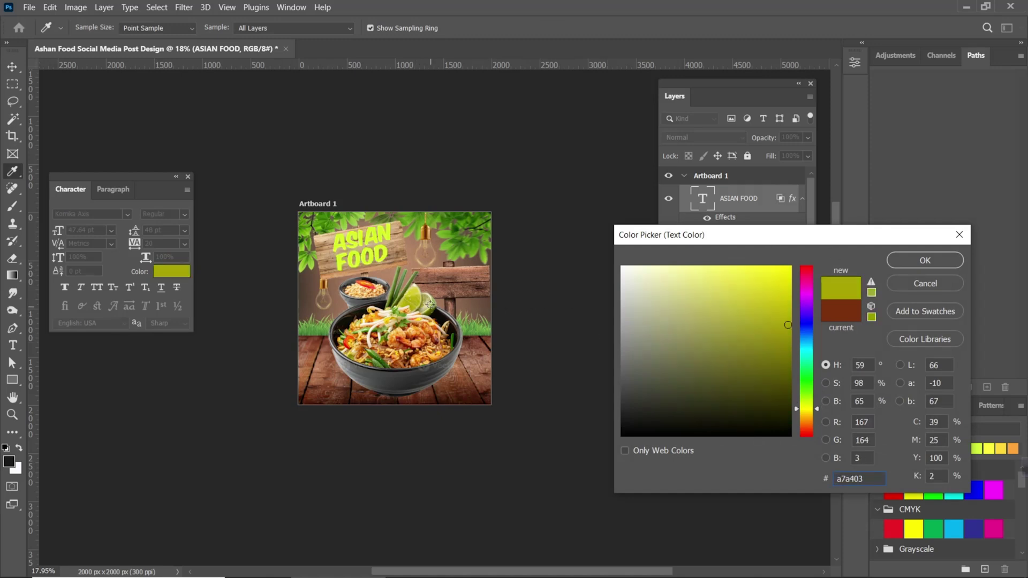
click(926, 261)
key(v)
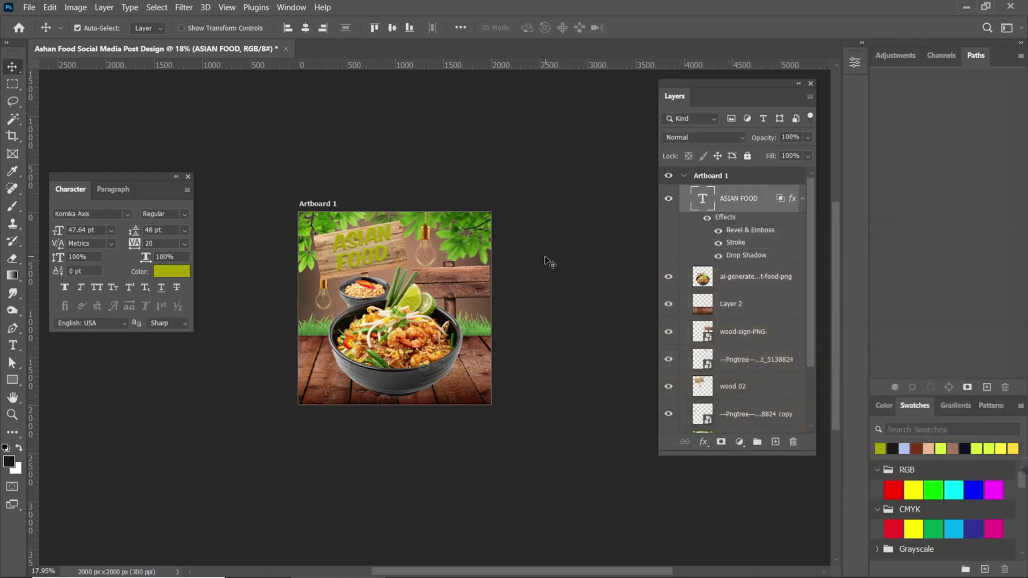
Change the color of the ASIAN FOOD text's Stroke effect to white
scroll(377, 246, up, 3)
scroll(373, 247, up, 2)
mouse_move(373, 248)
mouse_down()
mouse_move(375, 263)
mouse_move(368, 256)
mouse_up()
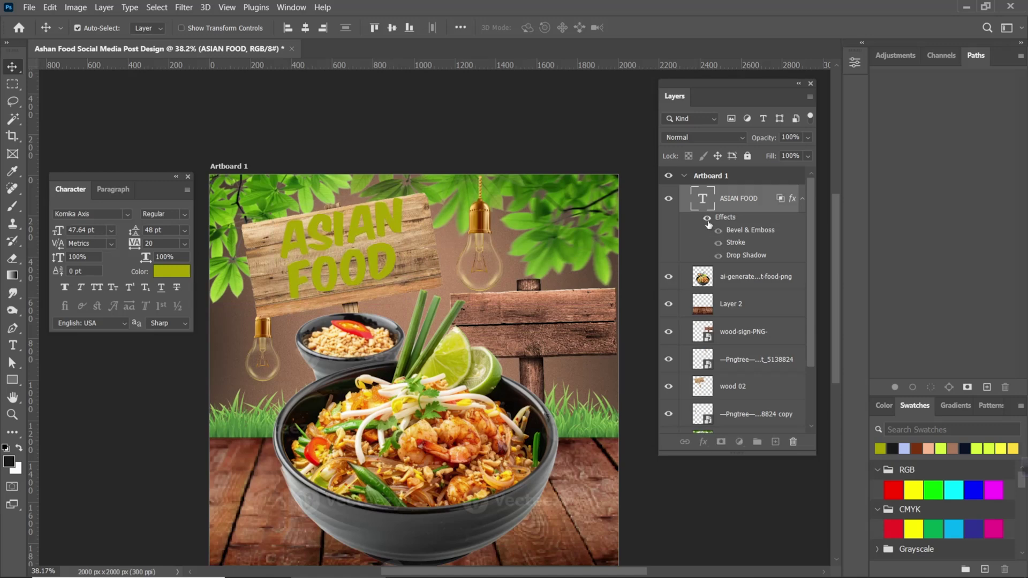
scroll(533, 302, down, 2)
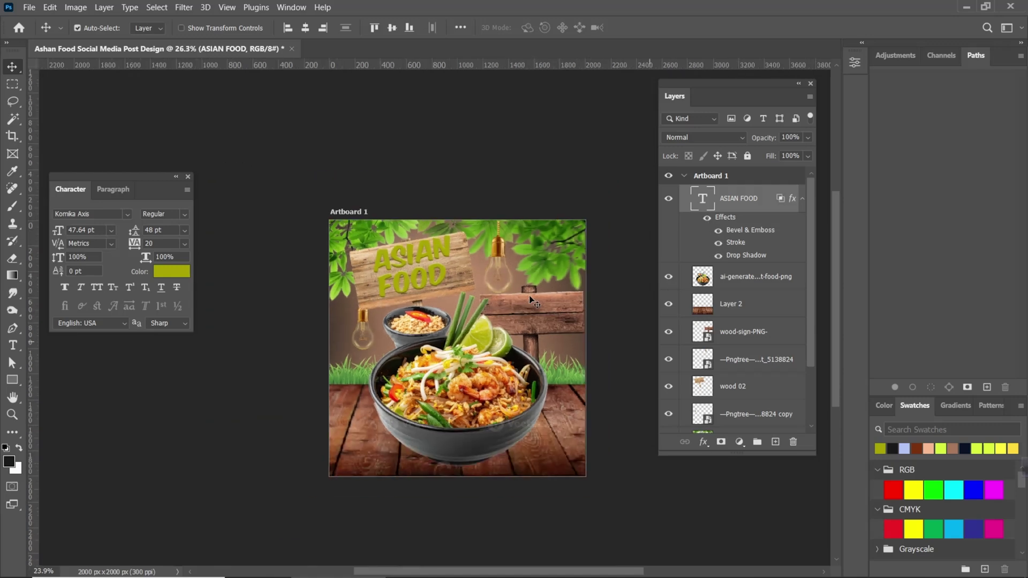
double_click(745, 248)
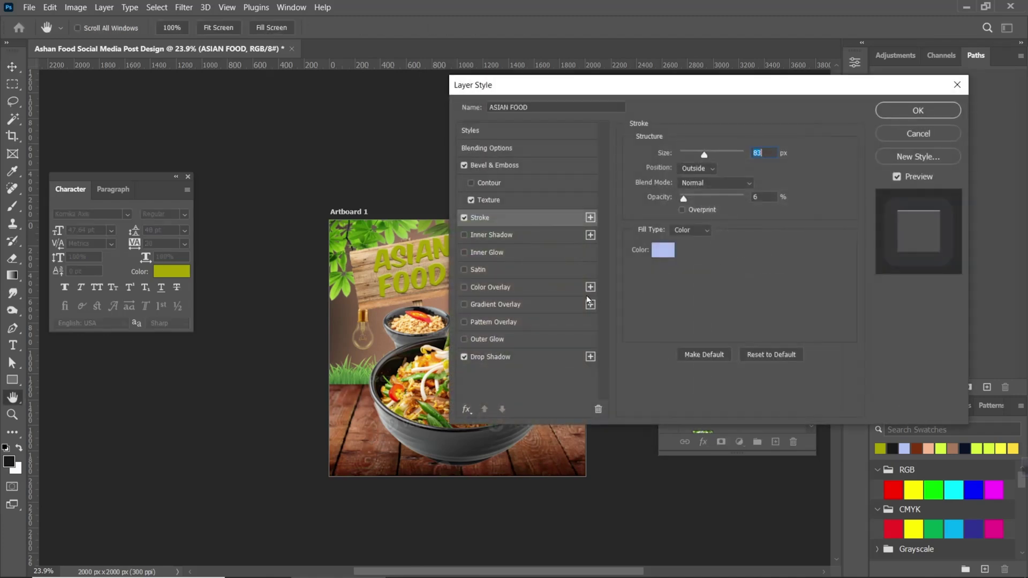
click(662, 251)
drag(647, 275, 622, 268)
click(928, 265)
Try the Inside position for the ASIAN FOOD text's stroke, and return it to Outside
click(706, 169)
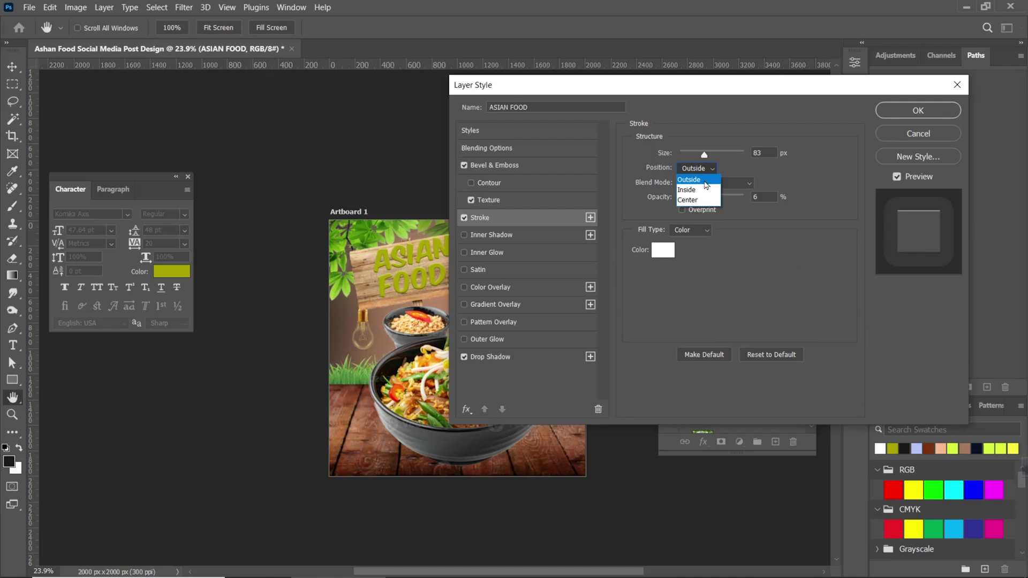
click(692, 191)
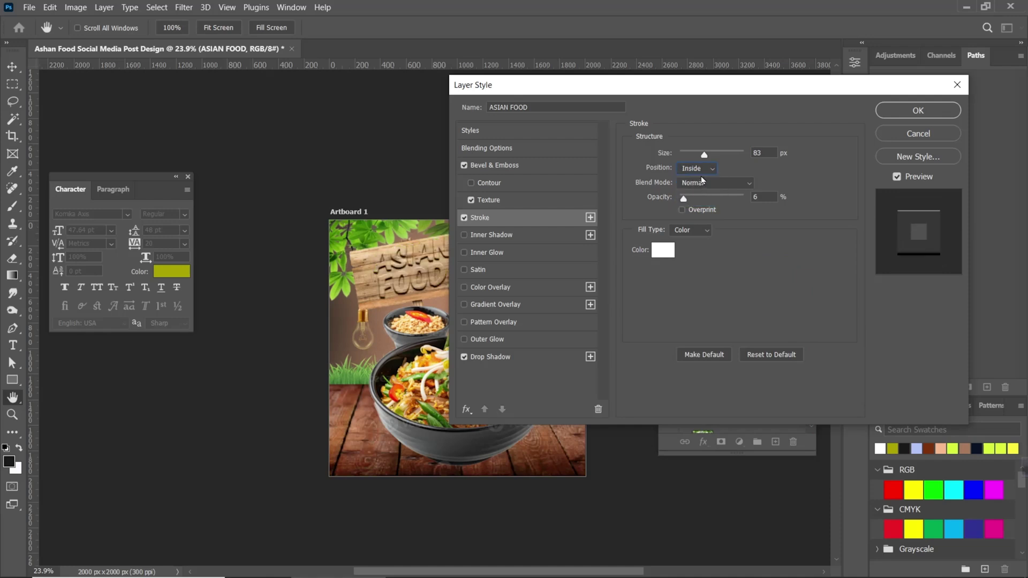
click(702, 173)
click(719, 171)
Set the ASIAN FOOD stroke's size to 7 px and its opacity to 66%, and apply the layer style
mouse_move(706, 159)
mouse_down()
mouse_move(723, 156)
mouse_move(689, 170)
mouse_move(706, 198)
mouse_up()
mouse_move(701, 89)
mouse_down()
mouse_move(821, 105)
mouse_move(818, 128)
mouse_up()
drag(824, 240, 838, 239)
drag(807, 198, 803, 199)
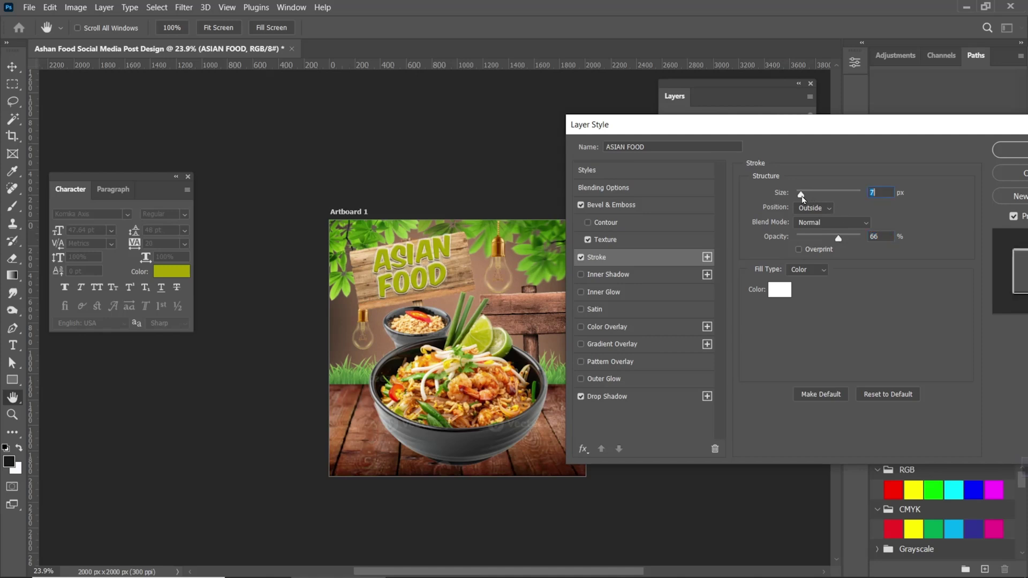
drag(751, 126, 739, 152)
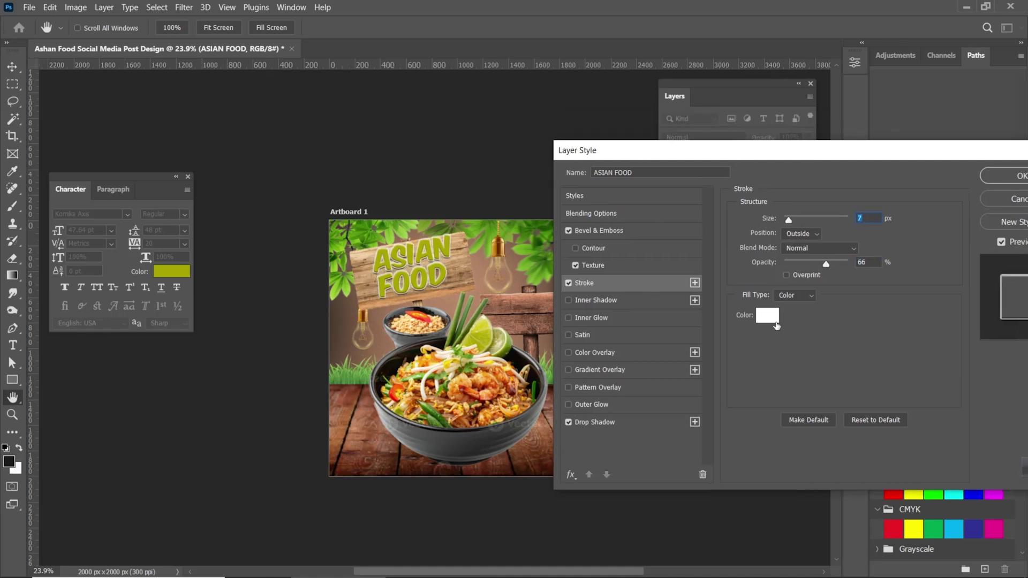
drag(842, 152, 660, 312)
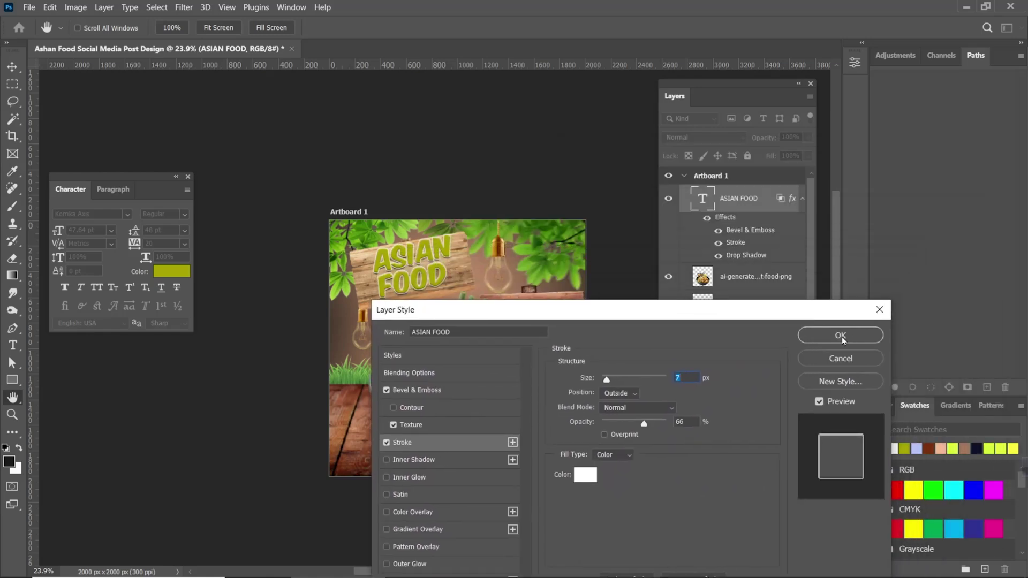
drag(791, 319, 902, 228)
click(910, 244)
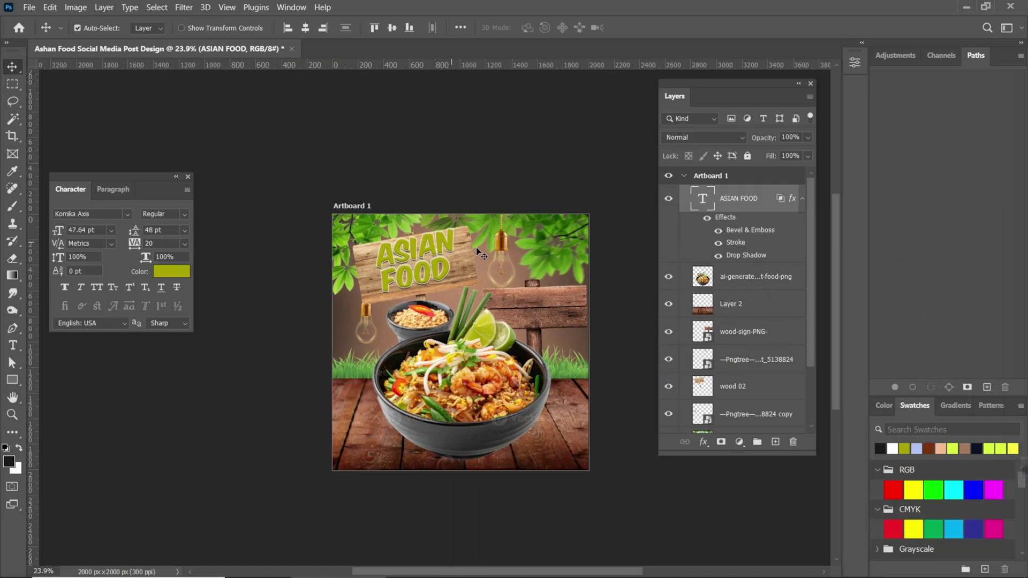
Add the text "DISCOUNT" on the dark wooden sign beside the noodle bowl
scroll(477, 248, up, 1)
scroll(509, 266, down, 2)
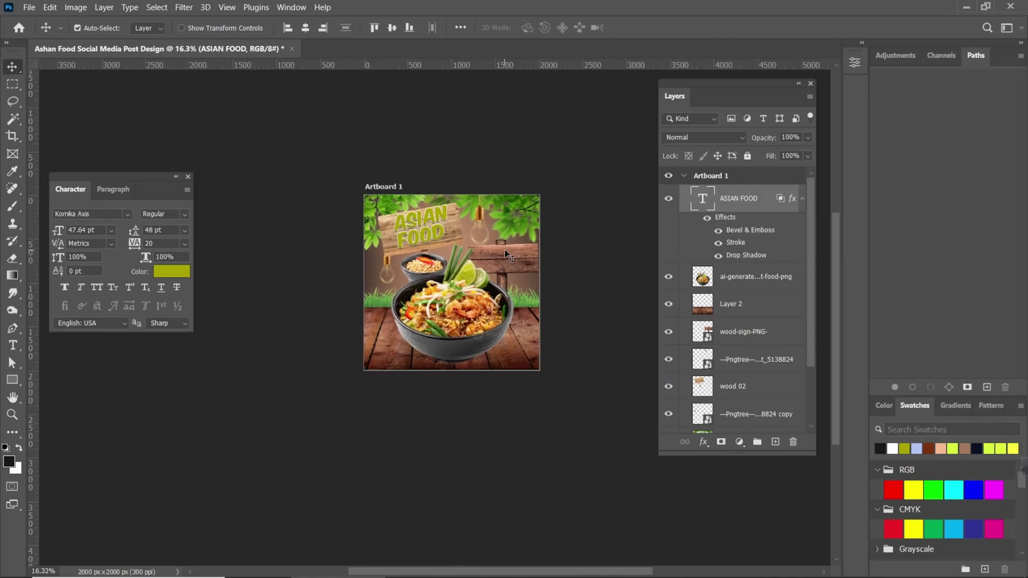
click(13, 345)
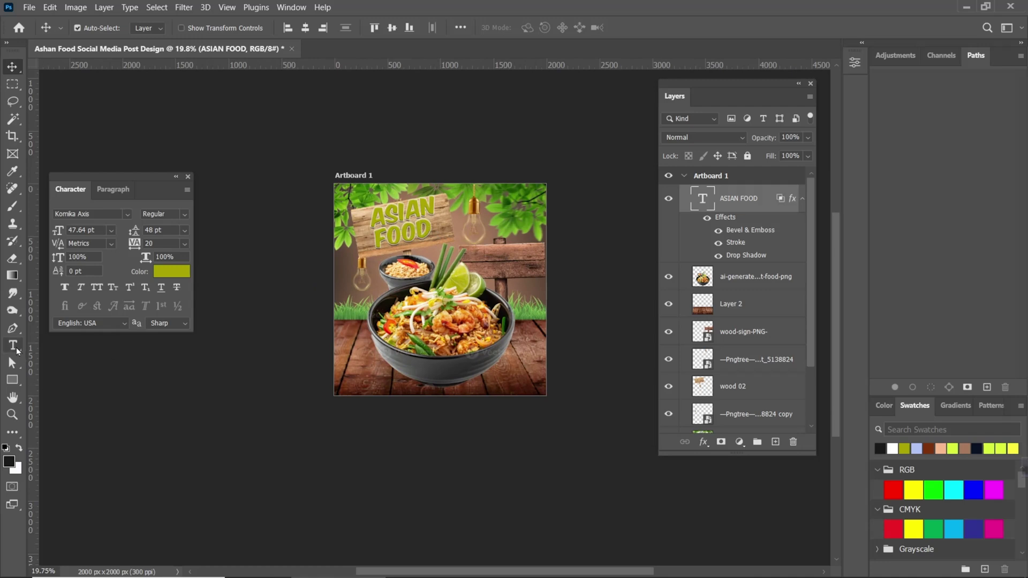
click(497, 258)
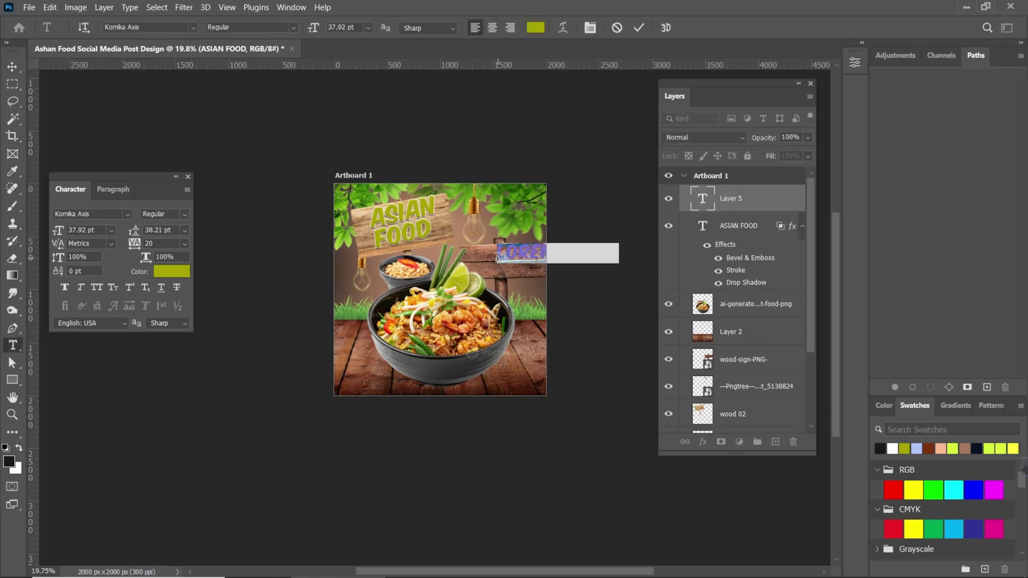
text(DIS)
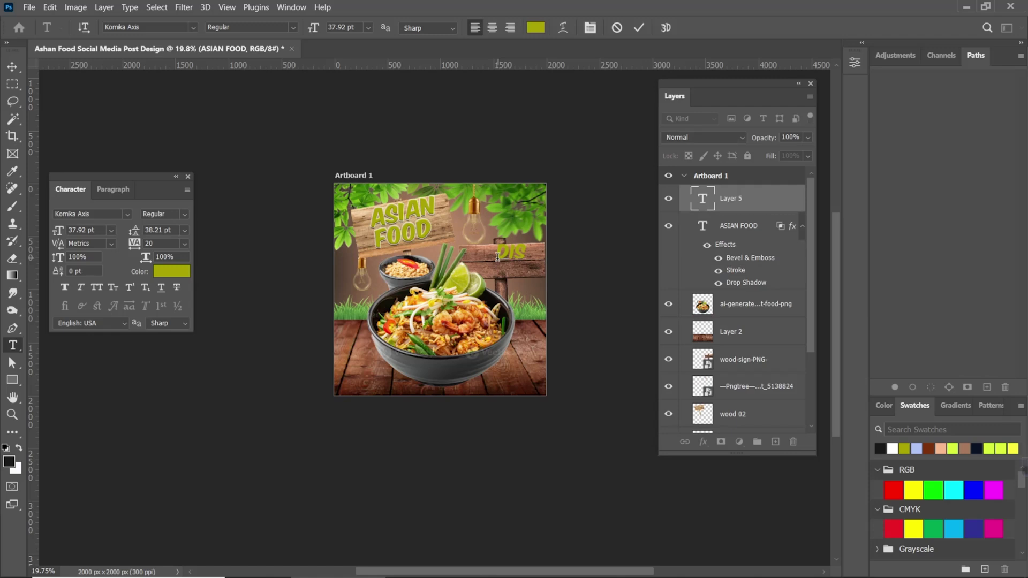
text(COUNT)
click(639, 28)
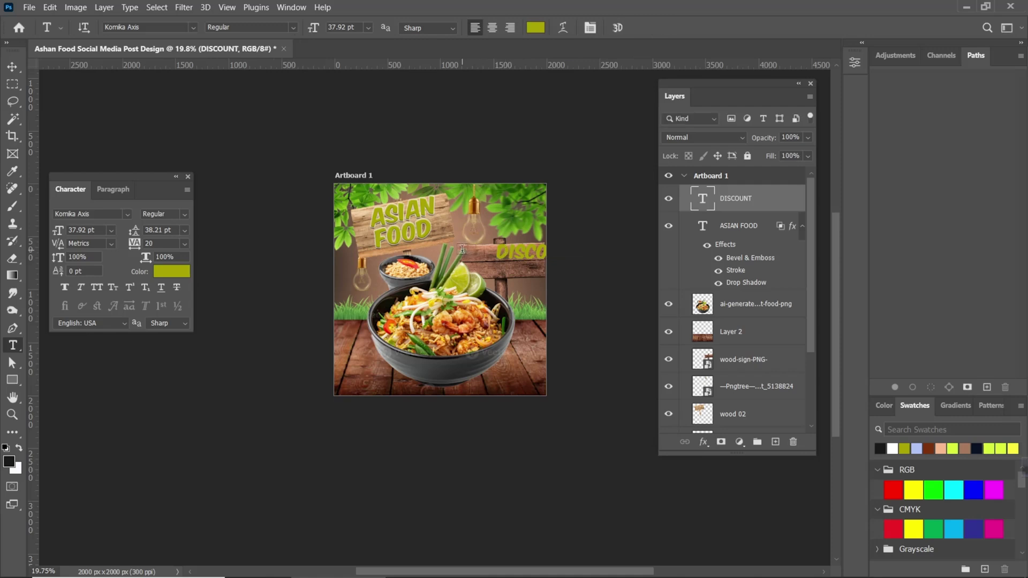
Set the DISCOUNT text's size to 27 pt and position it on the dark sign's upper plank
key(v)
drag(482, 250, 456, 249)
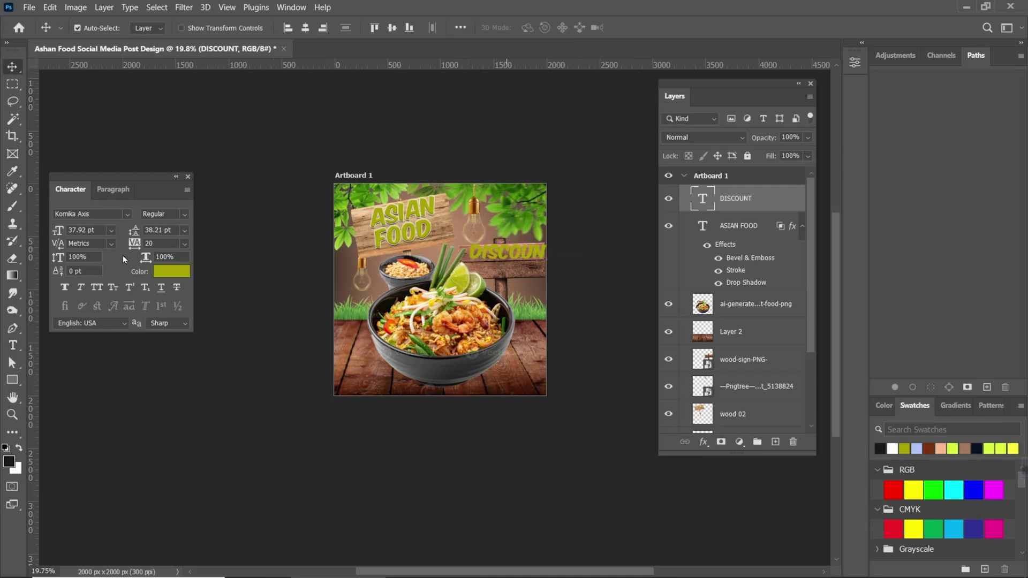
drag(61, 231, 55, 231)
scroll(483, 263, up, 5)
drag(510, 256, 520, 255)
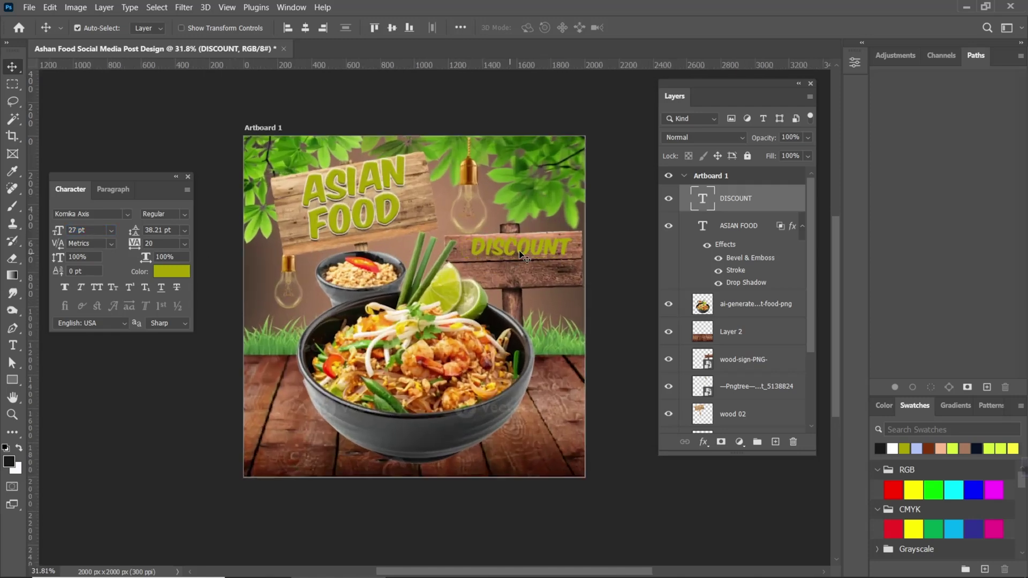
Set the DISCOUNT text's color to white #ffffff
click(171, 272)
text(ffffff)
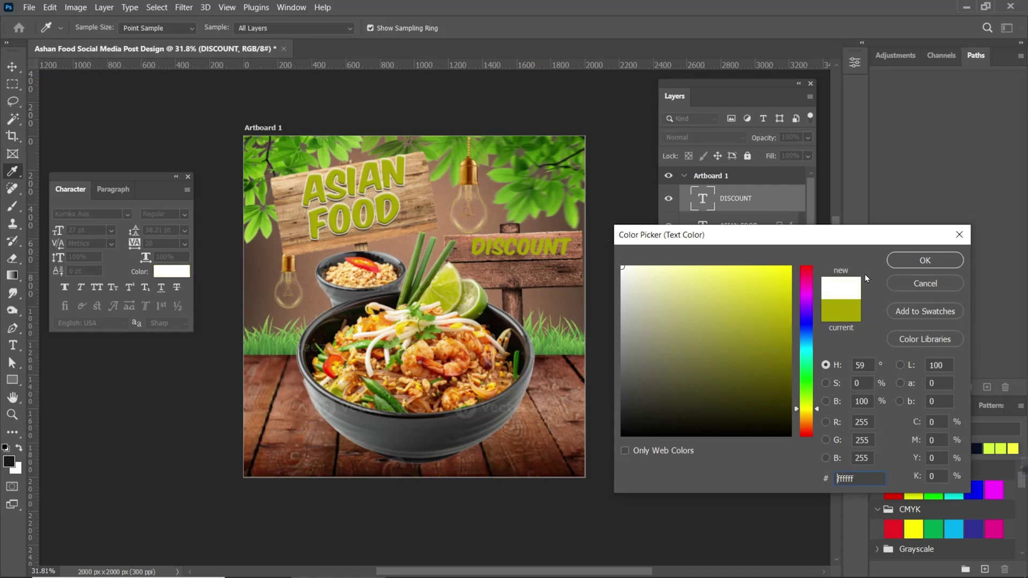
click(932, 266)
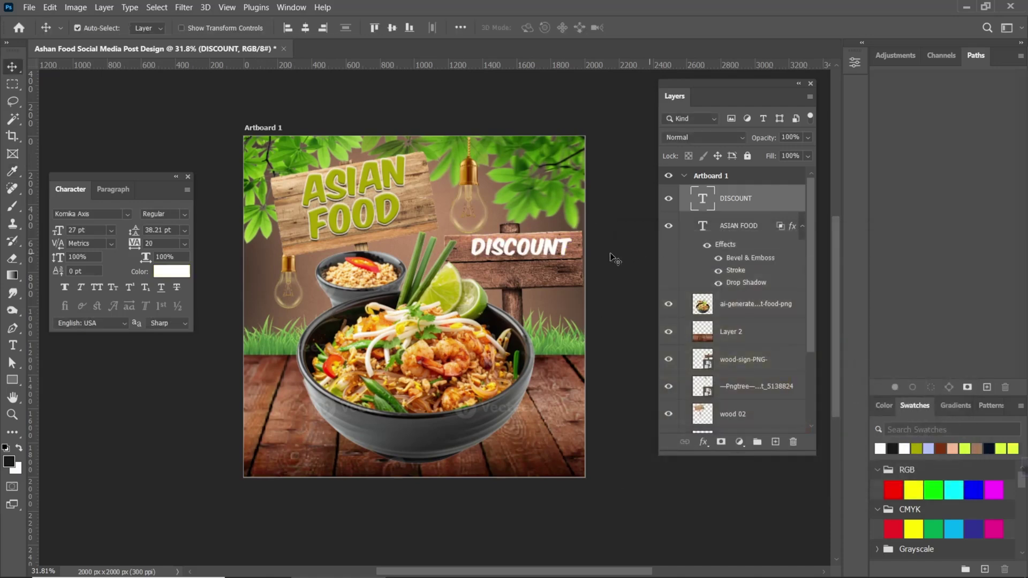
Duplicate the DISCOUNT text just below itself on the dark sign and change the copy to "50%"
mouse_move(523, 247)
mouse_down()
mouse_move(544, 262)
mouse_move(523, 266)
mouse_up()
double_click(523, 265)
text(50)
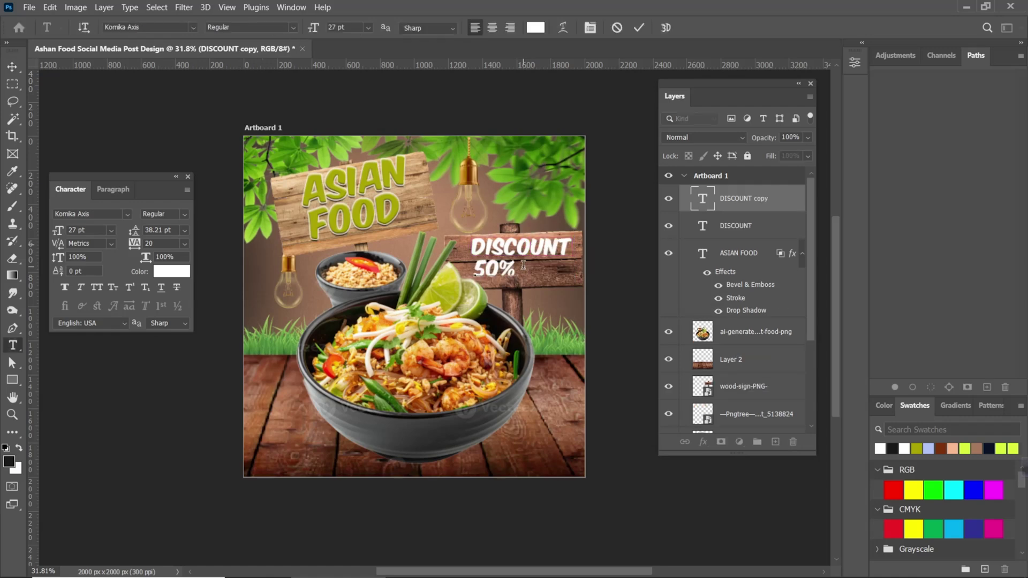
click(638, 28)
Set the 50% text's size to 51 pt and make it faux bold
drag(491, 268, 512, 275)
click(69, 231)
text(35)
key(Return)
drag(61, 233, 71, 242)
click(65, 287)
scroll(501, 256, up, 2)
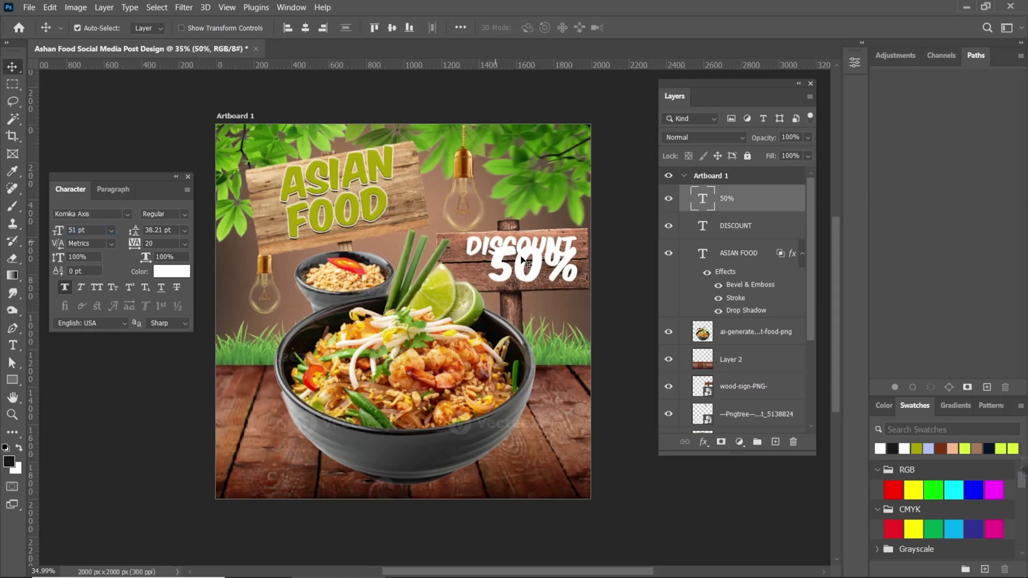
Set the DISCOUNT text's size to 18 pt and arrange it centered above the 50% text on the dark sign
click(520, 256)
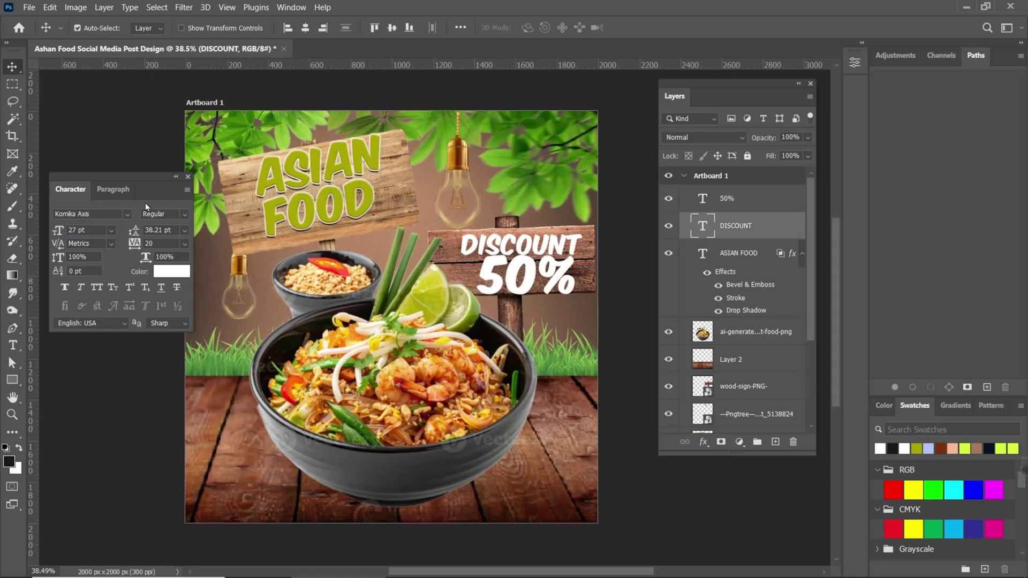
drag(67, 229, 55, 231)
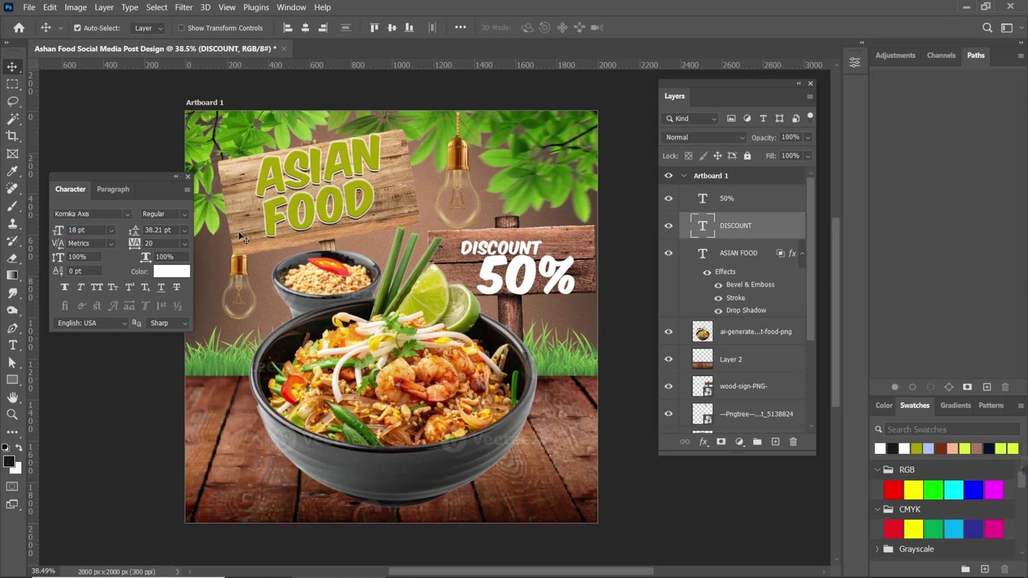
drag(510, 246, 529, 239)
drag(519, 260, 511, 255)
scroll(513, 253, down, 1)
scroll(514, 256, down, 4)
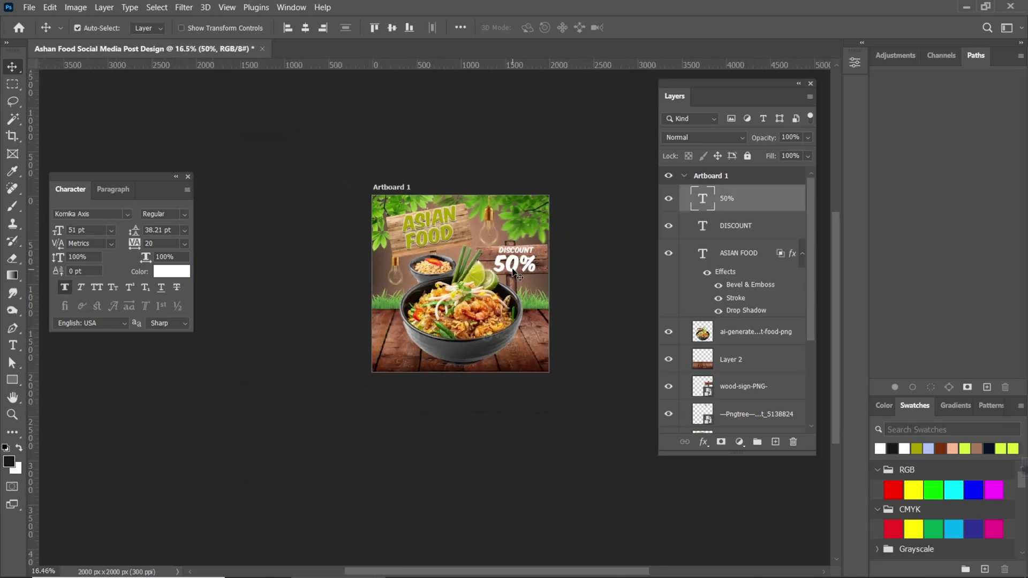
scroll(513, 261, up, 4)
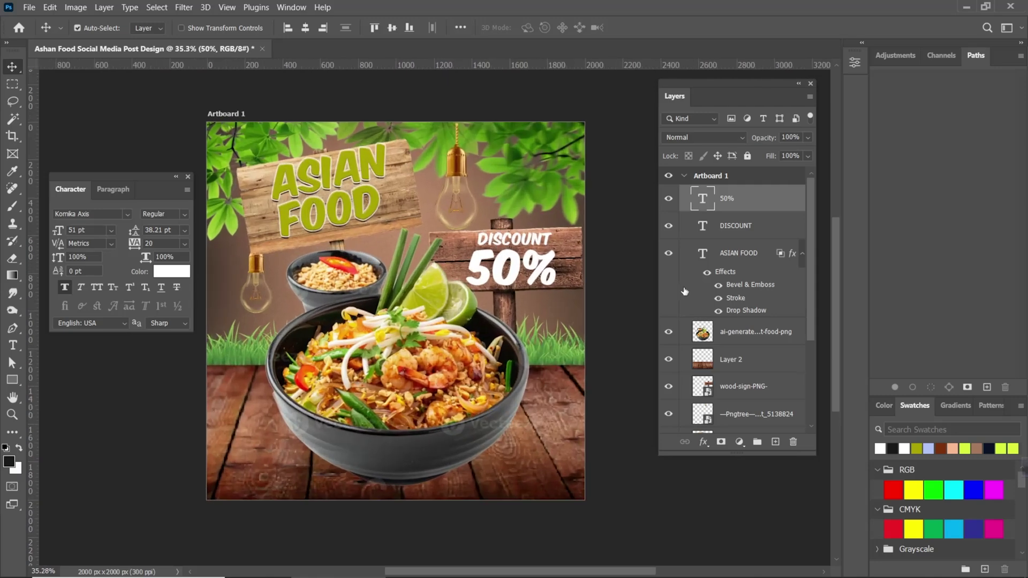
Blend the 50% text into the wood with Blend If, splitting the Underlying Layer sliders to 0/96 and 244/255
click(703, 441)
click(733, 313)
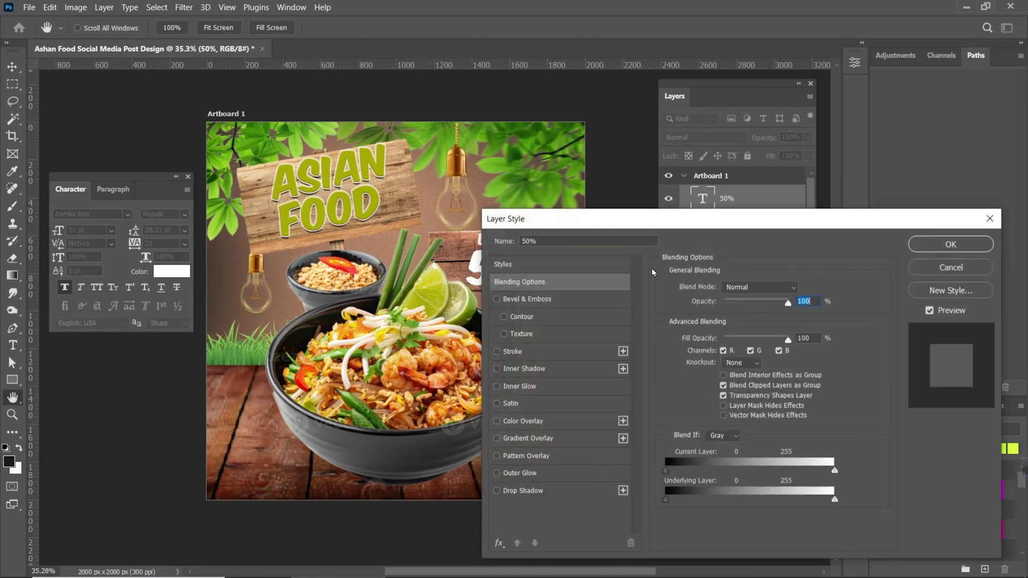
drag(651, 227, 731, 221)
drag(467, 244, 409, 243)
drag(694, 218, 650, 197)
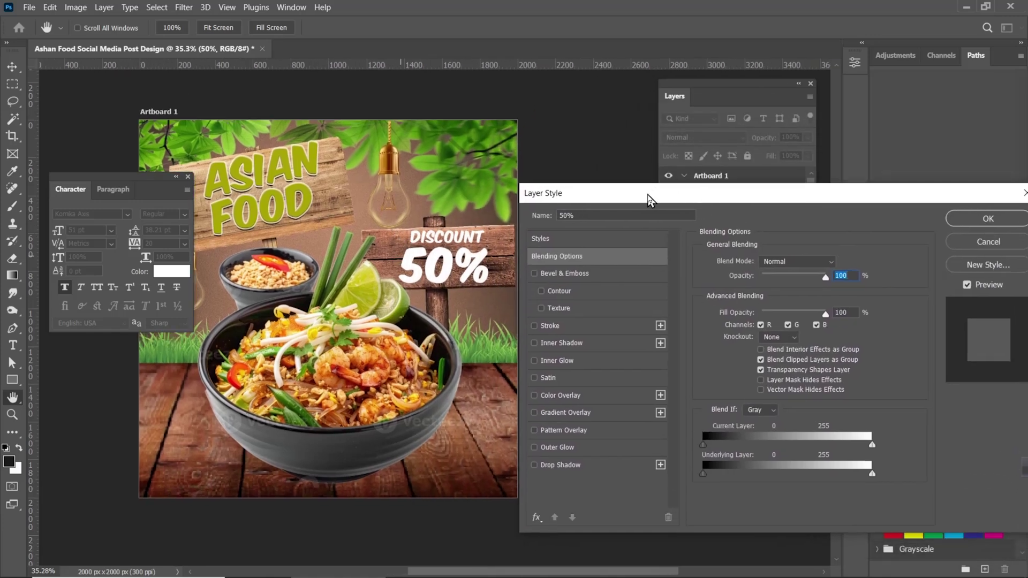
key(alt)
drag(708, 478, 764, 469)
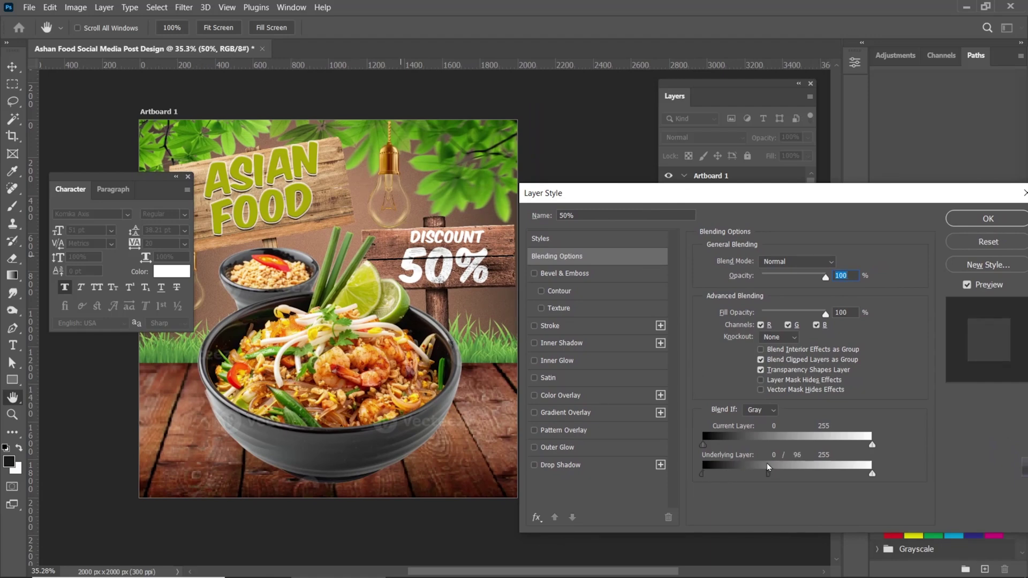
drag(872, 475, 868, 476)
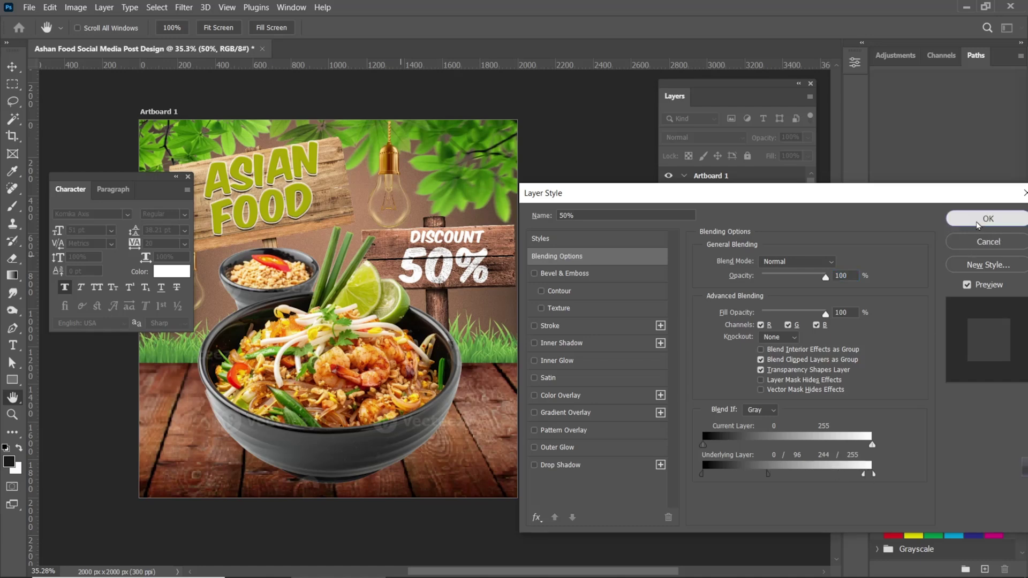
click(975, 225)
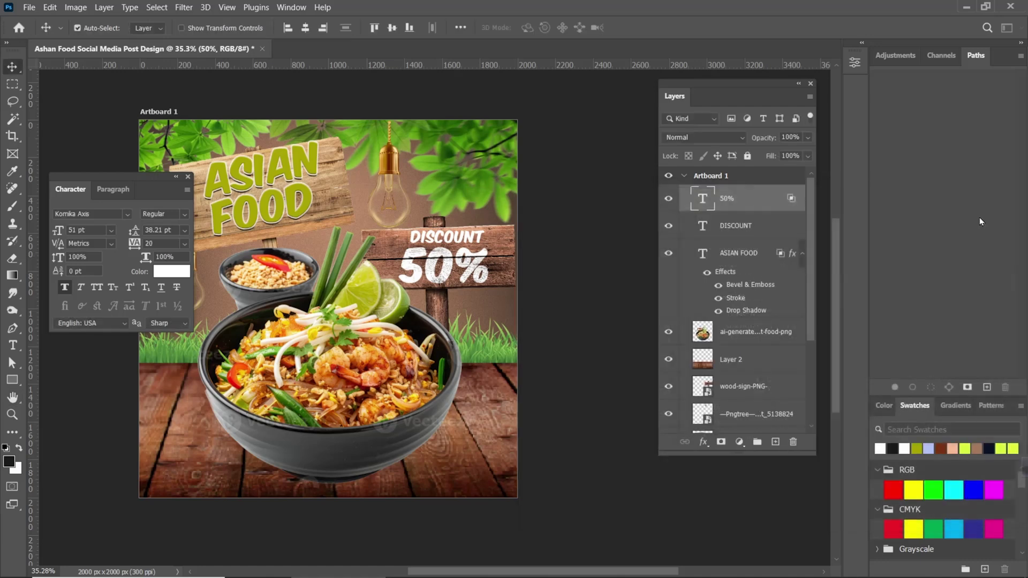
Blend the DISCOUNT text into the wood with Blend If, splitting Current Layer's dark slider to 0/103 and also Underlying Layer's dark slider
click(739, 225)
click(704, 442)
click(718, 450)
mouse_move(689, 474)
mouse_down()
mouse_move(721, 474)
mouse_move(704, 475)
mouse_up()
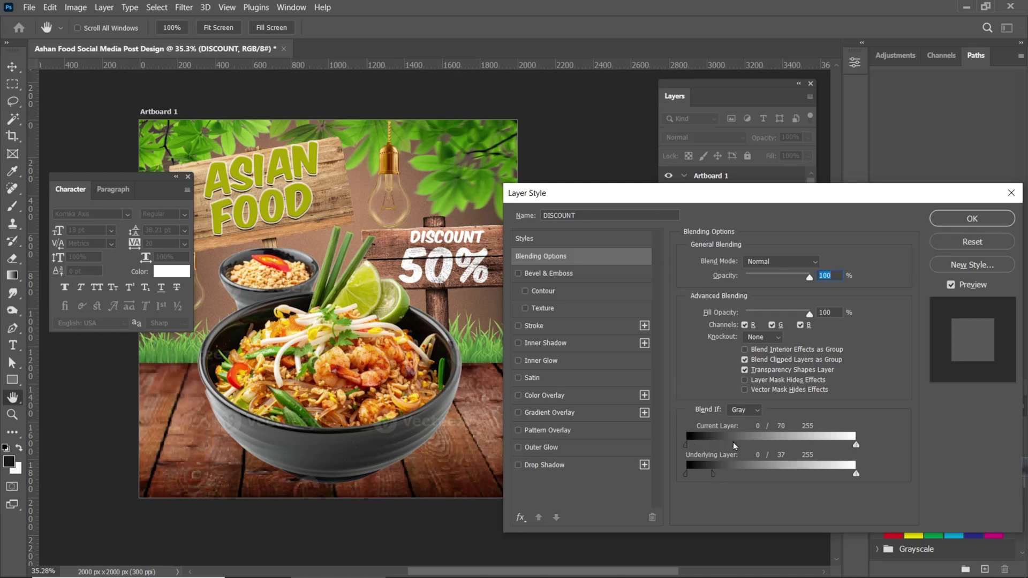
drag(724, 199, 749, 196)
drag(882, 441, 881, 470)
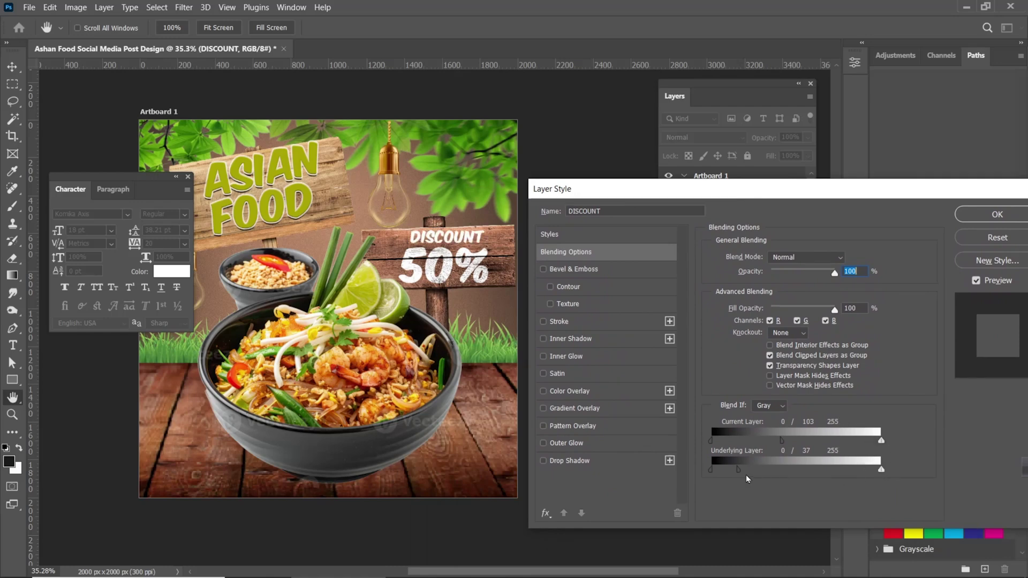
drag(738, 471, 839, 470)
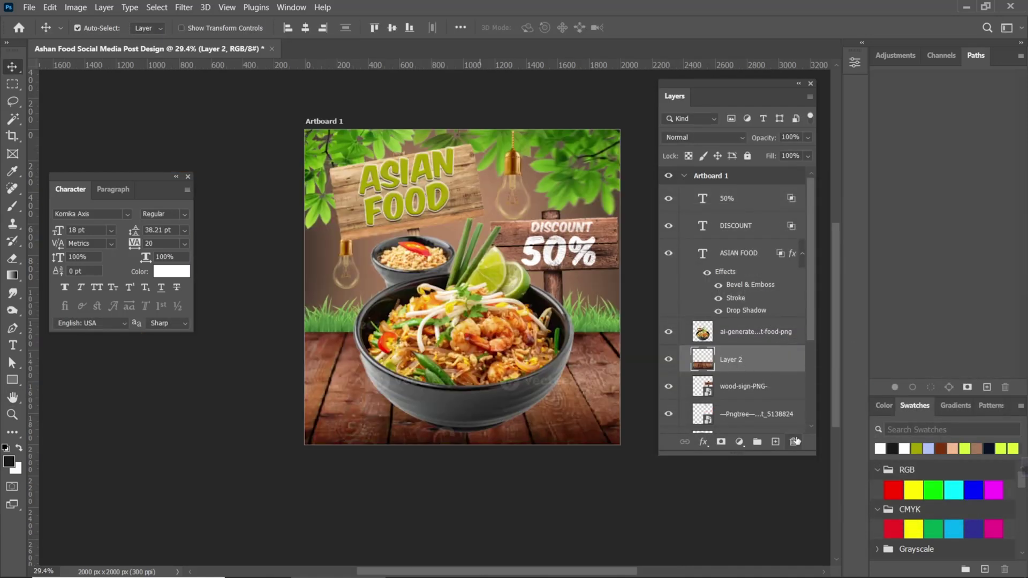
Add a layer above the wooden tabletop and paint one soft black dab behind the bowl with a 1300 px brush at 81% opacity, 90% flow
click(775, 442)
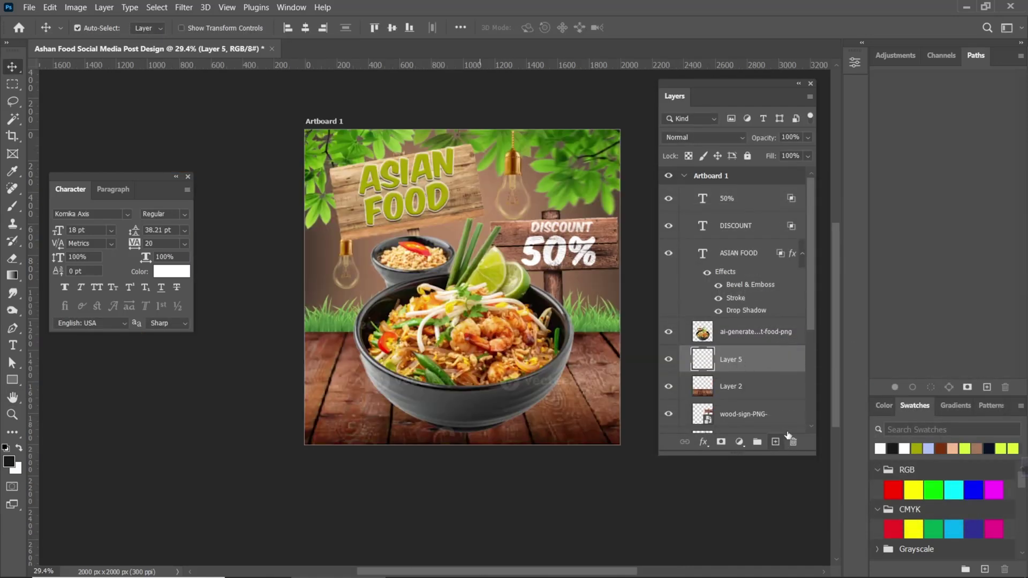
click(12, 206)
drag(263, 30, 281, 29)
drag(351, 29, 385, 33)
click(264, 30)
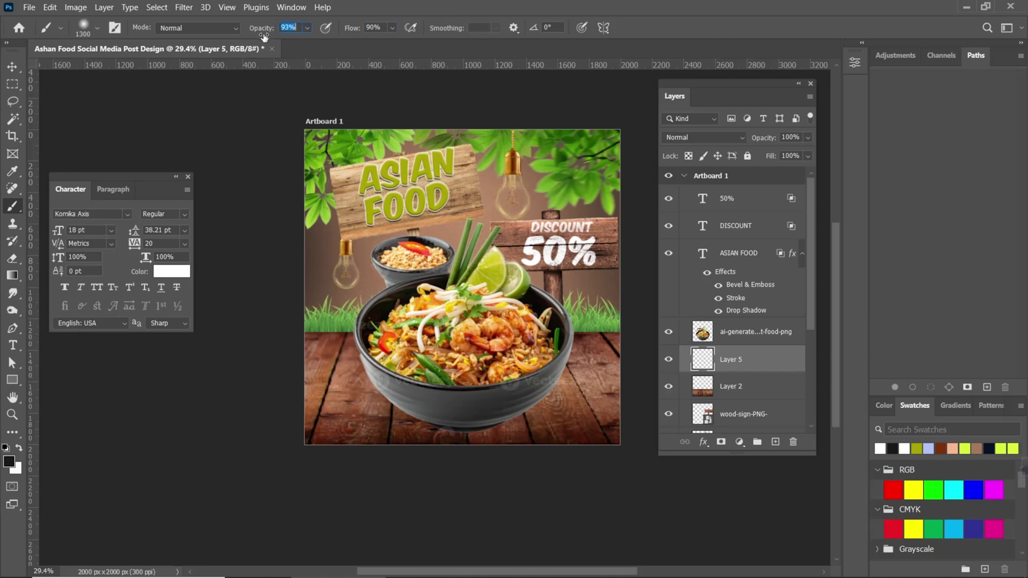
drag(266, 31, 260, 32)
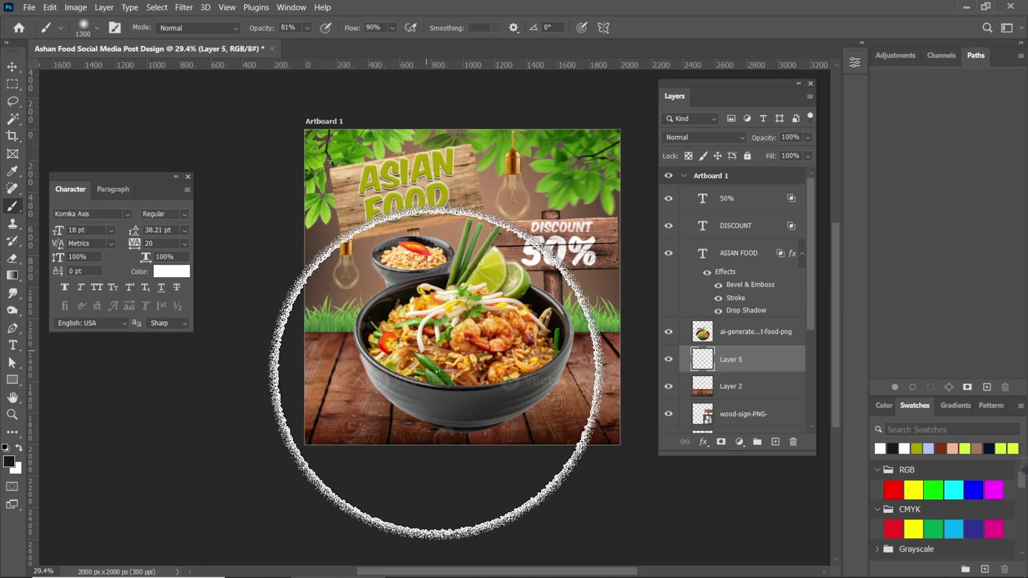
click(480, 288)
Squash the black dab vertically into a flat shadow beneath the bowl and set its blend mode to Multiply
click(13, 68)
key(ctrl+t)
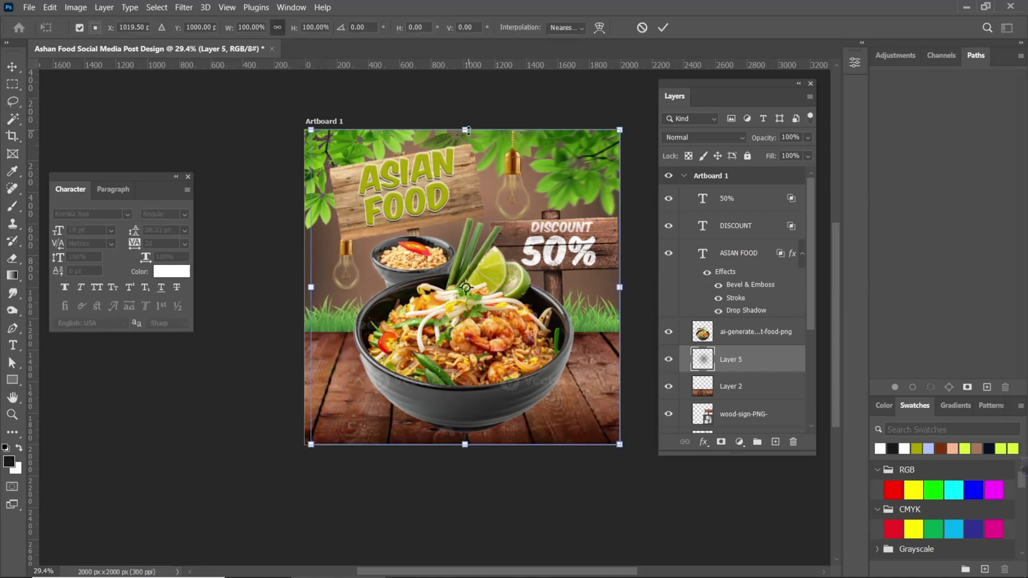
drag(464, 130, 465, 430)
key(Return)
click(703, 137)
click(693, 190)
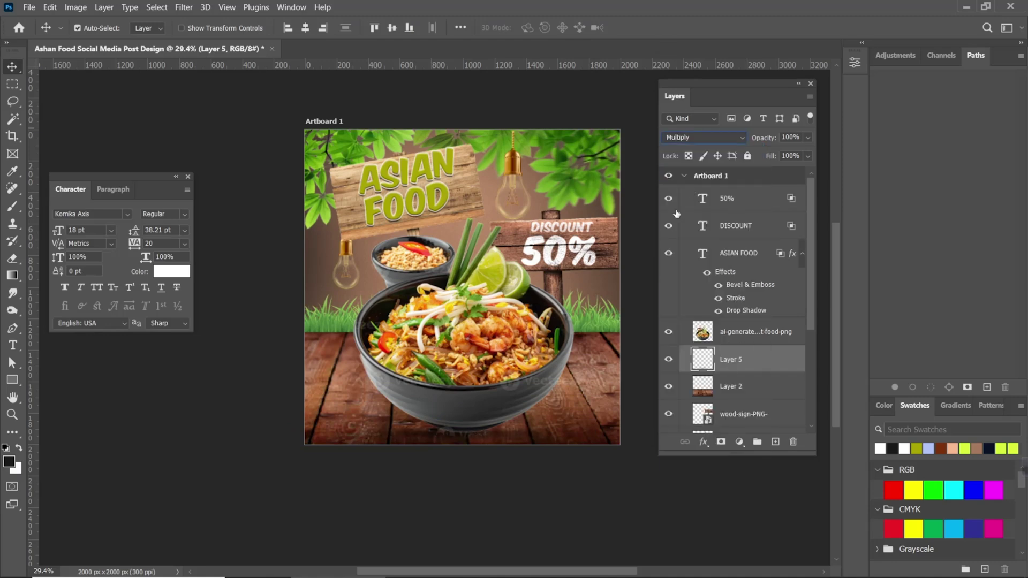
Place the texture image 8549.jpg as an embedded layer directly above the noodle bowl layer, covering the artboard
click(498, 321)
scroll(498, 322, down, 1)
scroll(498, 321, up, 3)
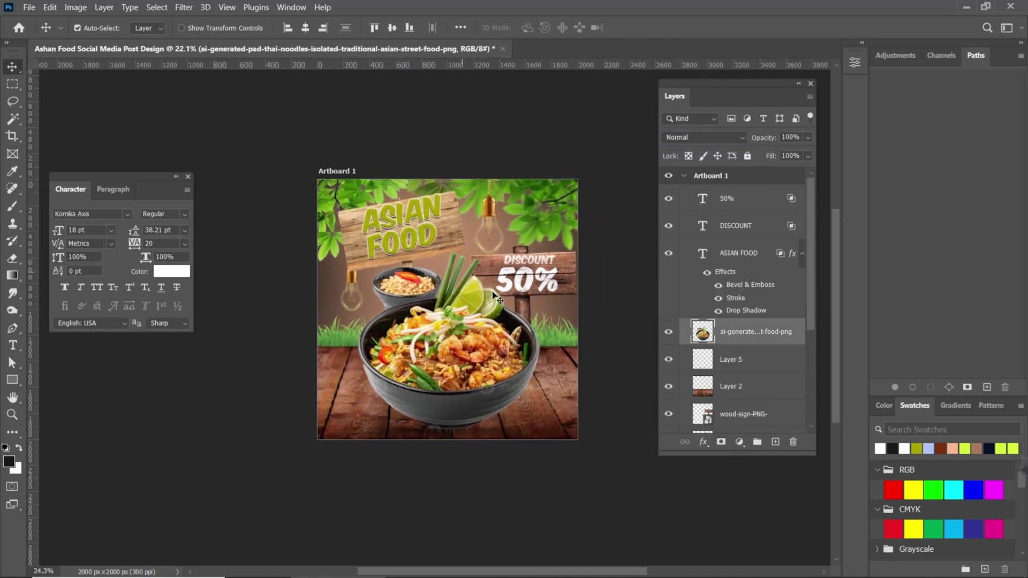
click(23, 6)
click(67, 262)
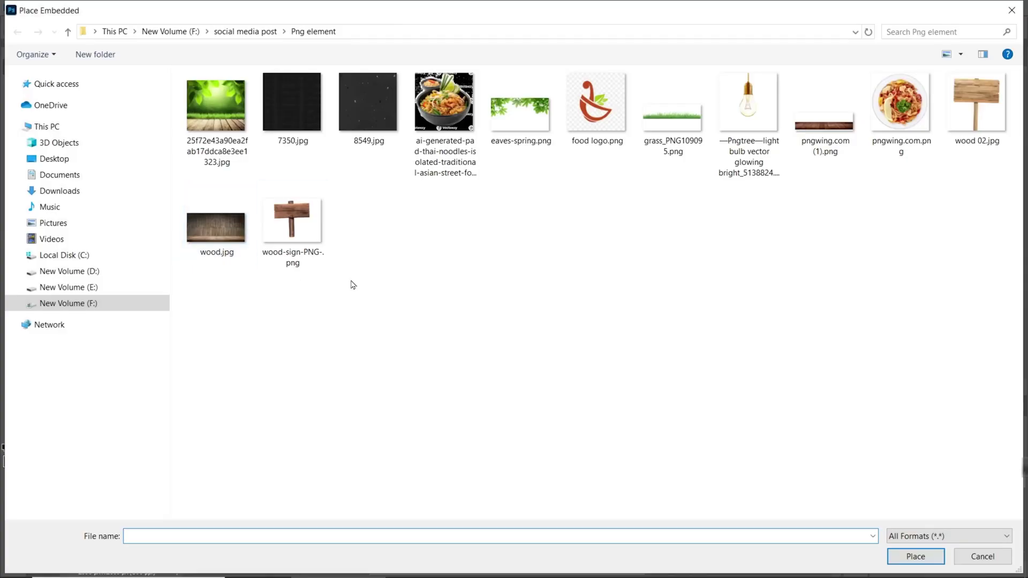
click(354, 110)
click(915, 555)
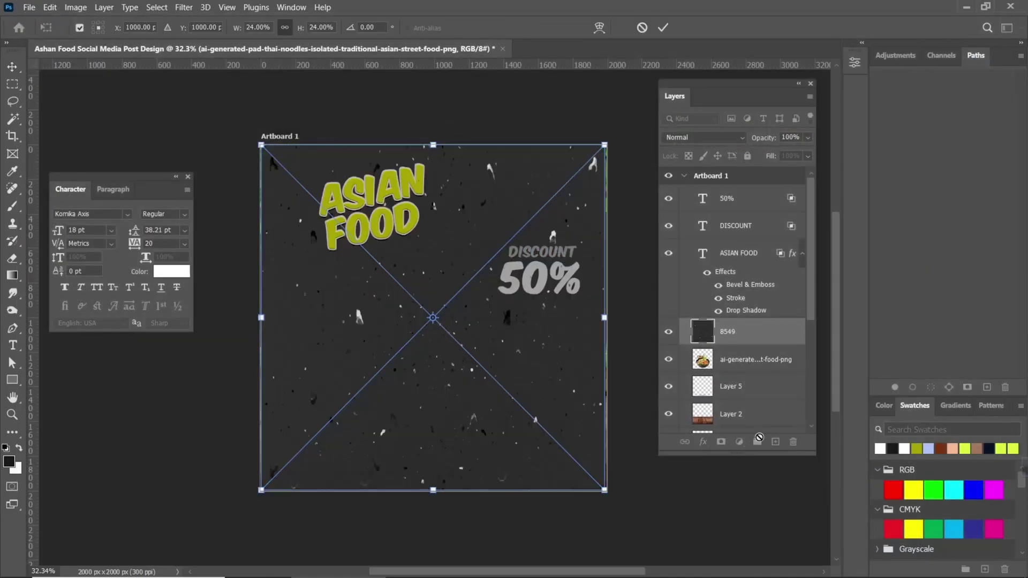
click(664, 32)
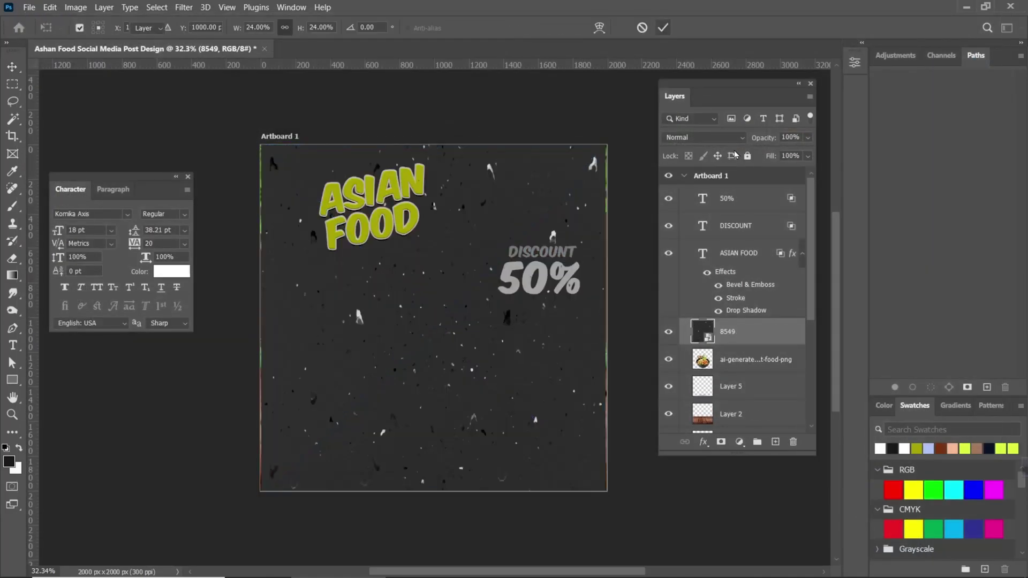
Set the 8549 texture layer's blend mode to Soft Light
click(703, 138)
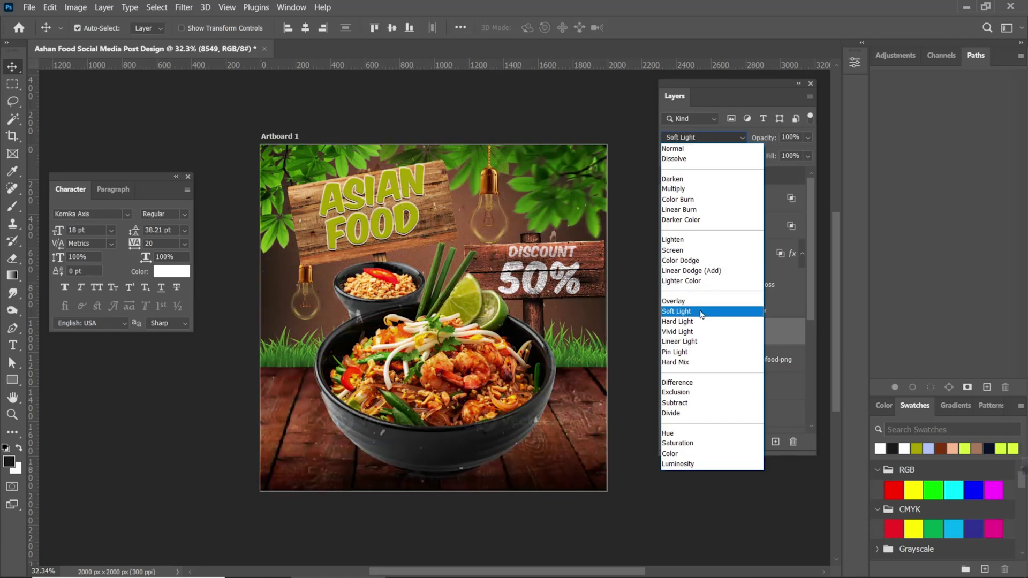
click(701, 313)
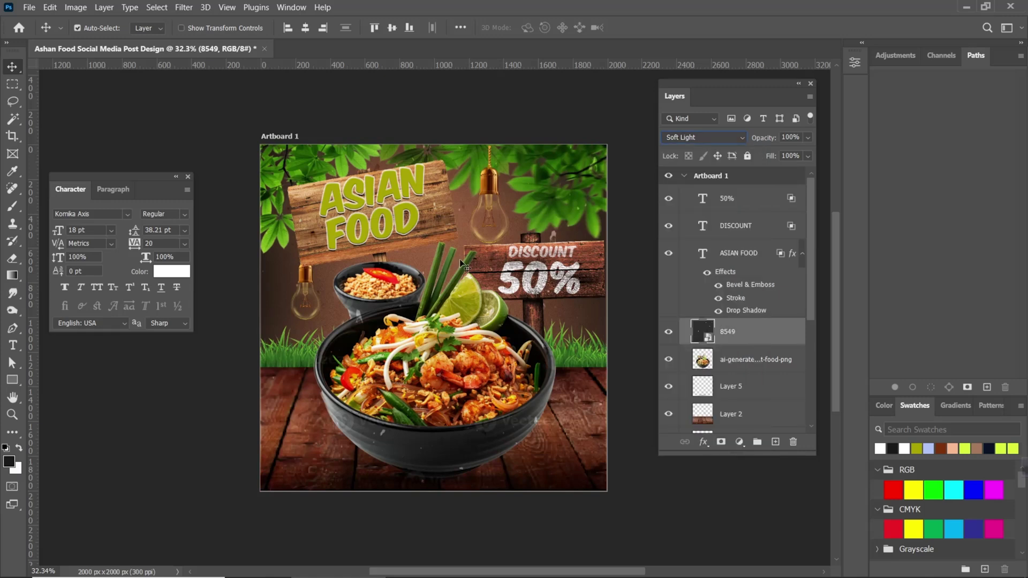
scroll(464, 265, down, 2)
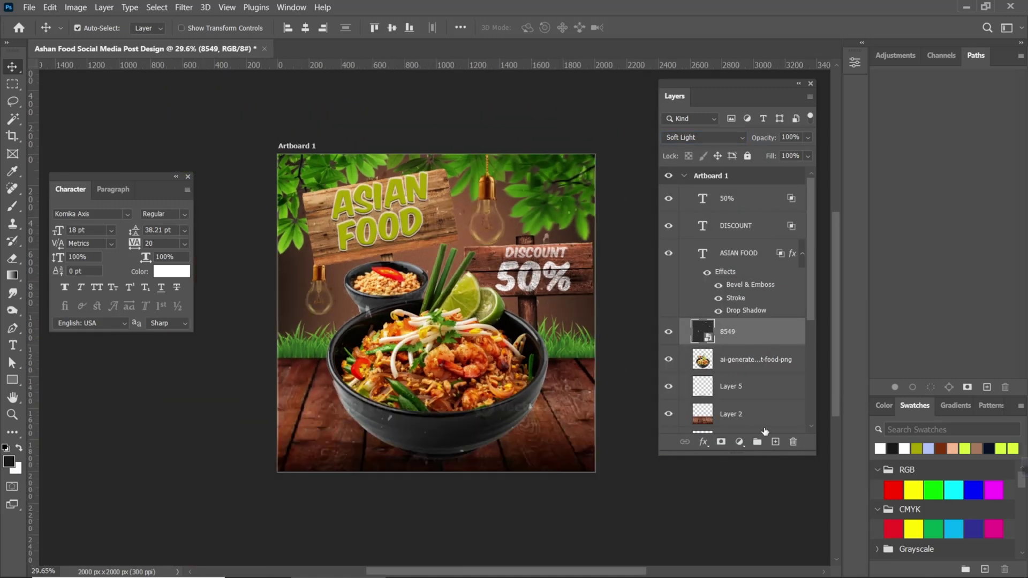
Add a mask to the 8549 texture layer and hide the texture over the bowl with a soft 900 px black brush
click(719, 443)
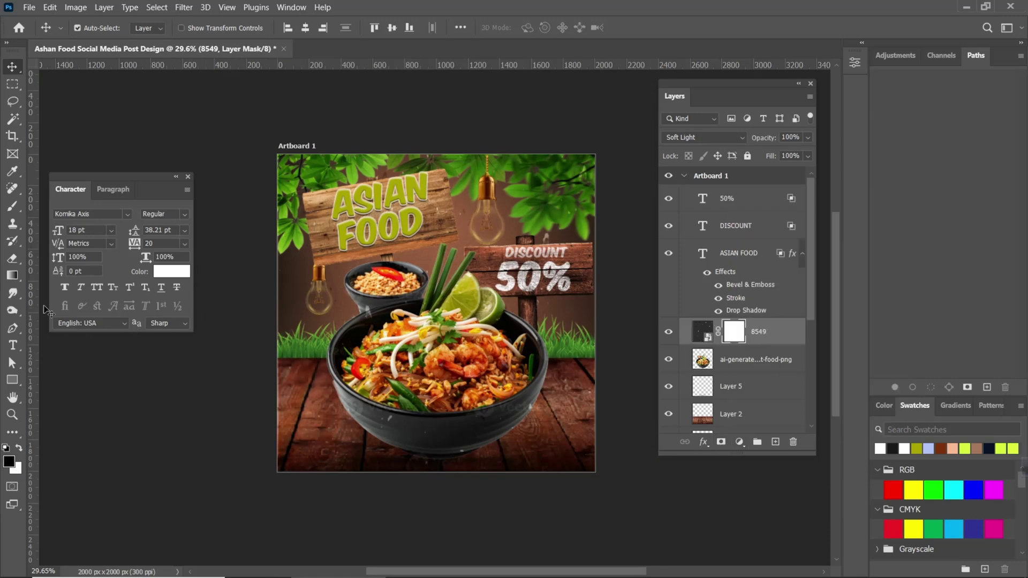
click(13, 208)
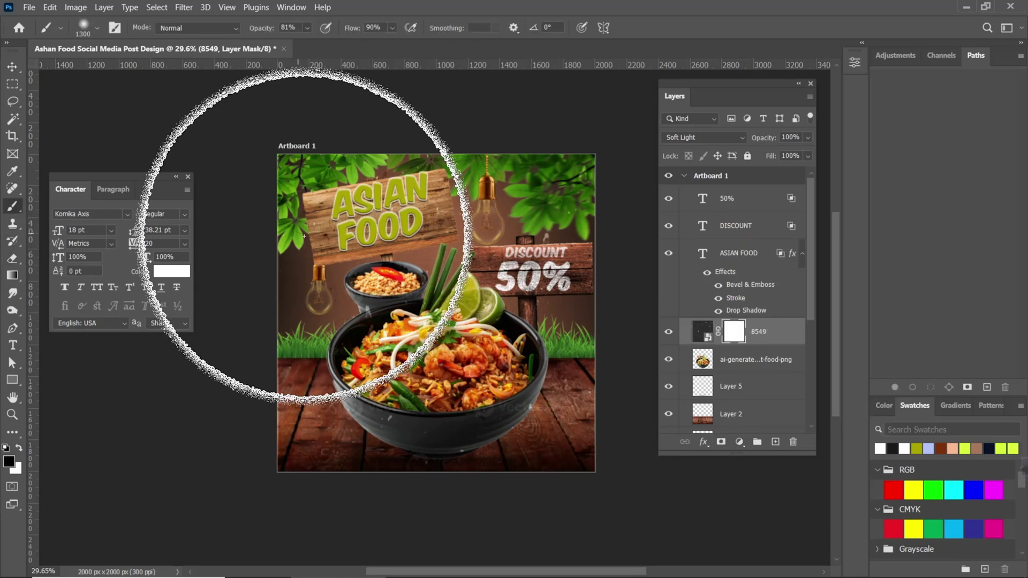
key(bracketleft)
key(bracketleft)
key(bracketleft)
key(bracketleft)
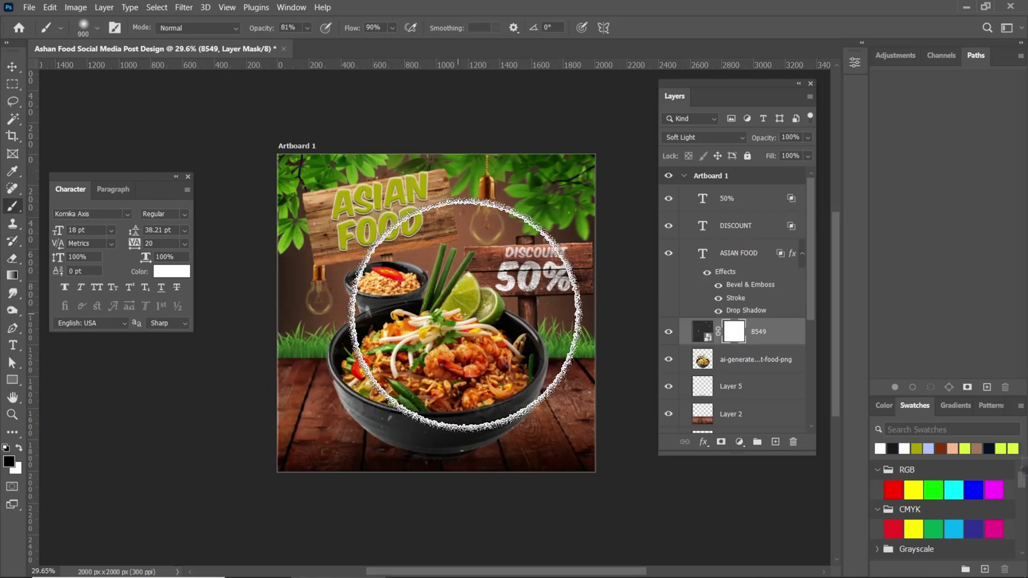
mouse_move(489, 324)
mouse_down()
mouse_move(509, 359)
mouse_move(460, 386)
mouse_move(511, 351)
mouse_move(452, 398)
mouse_move(386, 343)
mouse_move(404, 403)
mouse_move(472, 425)
mouse_move(519, 392)
mouse_move(442, 414)
mouse_move(363, 355)
mouse_move(380, 373)
mouse_move(348, 330)
mouse_move(312, 359)
mouse_move(370, 405)
mouse_move(441, 430)
mouse_move(513, 387)
mouse_move(512, 414)
mouse_move(475, 423)
mouse_move(432, 408)
mouse_up()
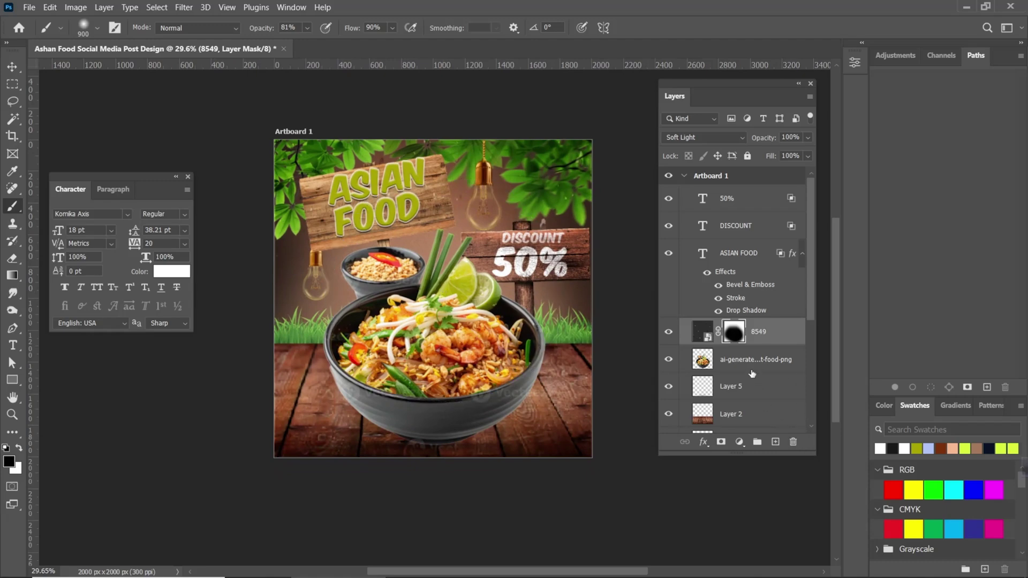
Add a new empty layer above the 50% text at the top of the layer stack and activate the Move tool
scroll(753, 374, down, 5)
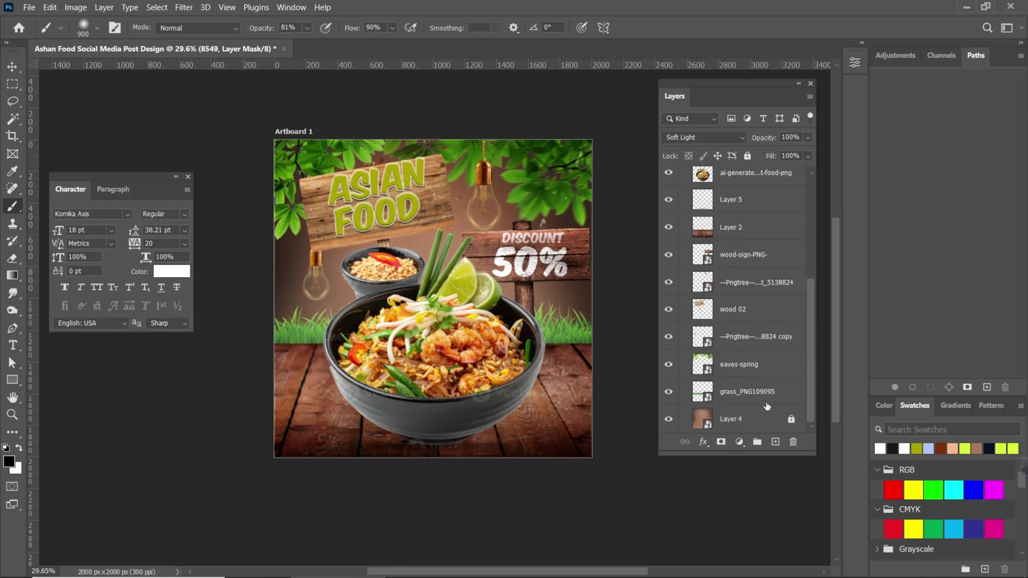
click(771, 398)
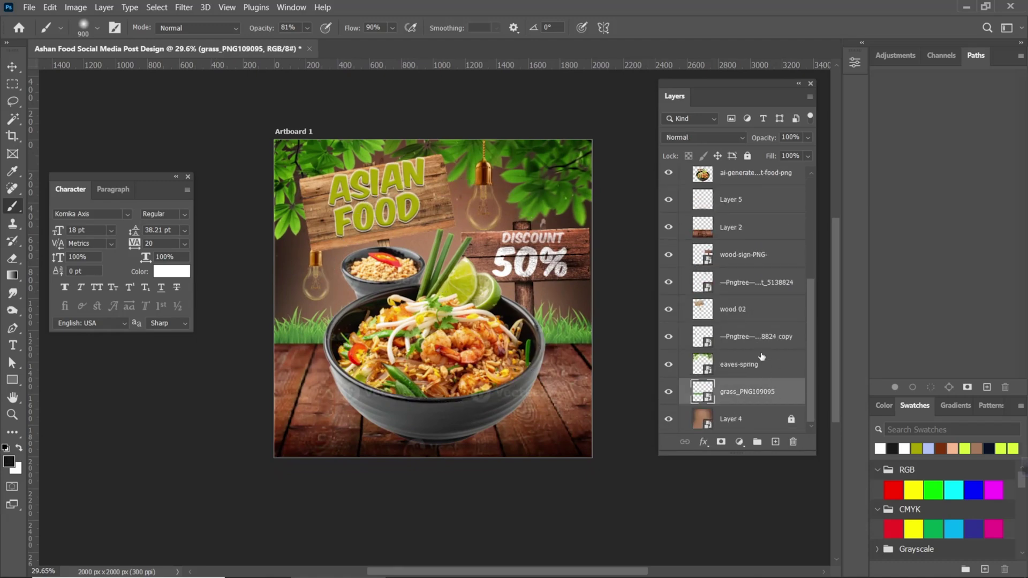
scroll(762, 356, up, 5)
click(747, 203)
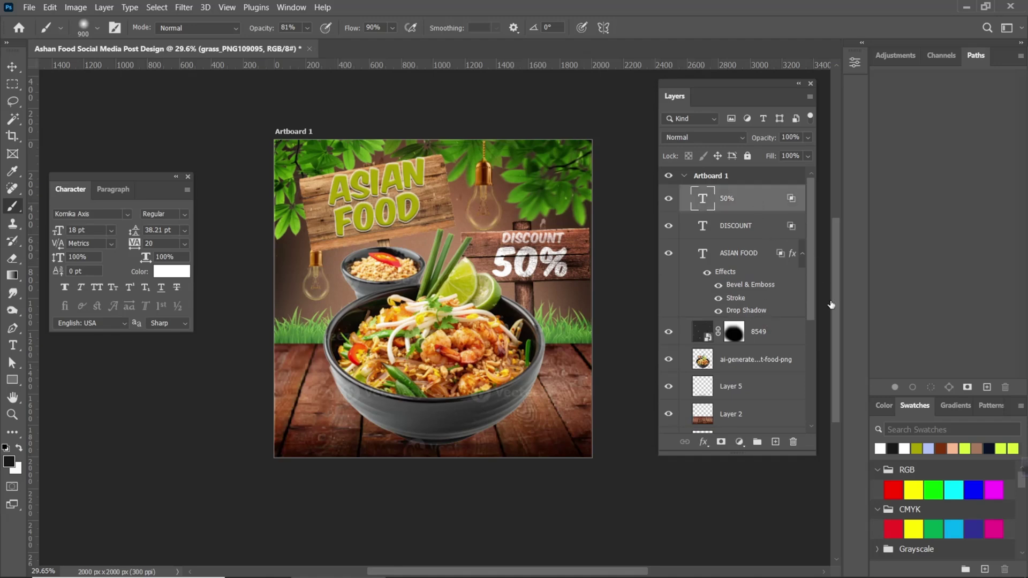
click(776, 442)
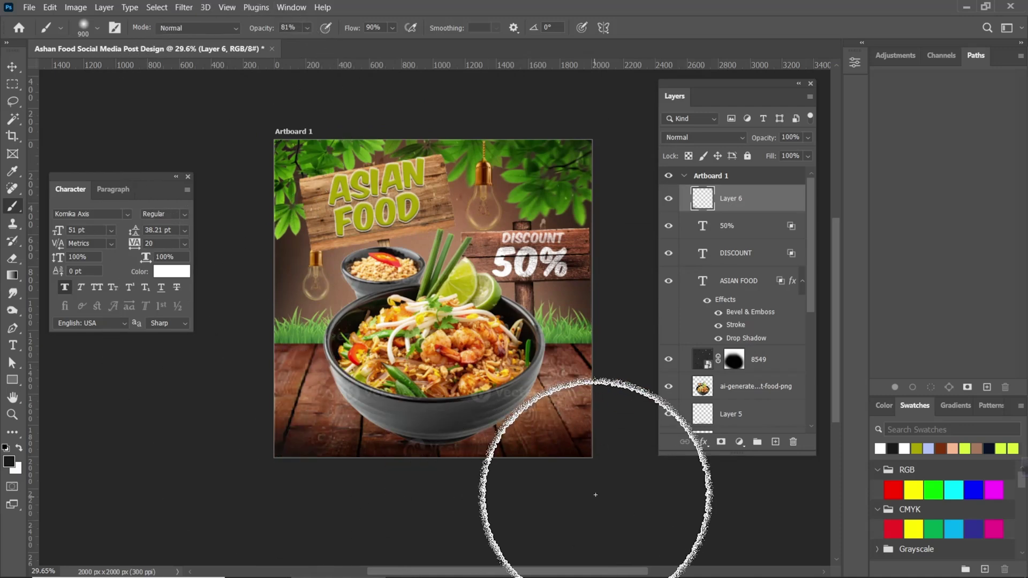
scroll(515, 355, down, 1)
click(15, 67)
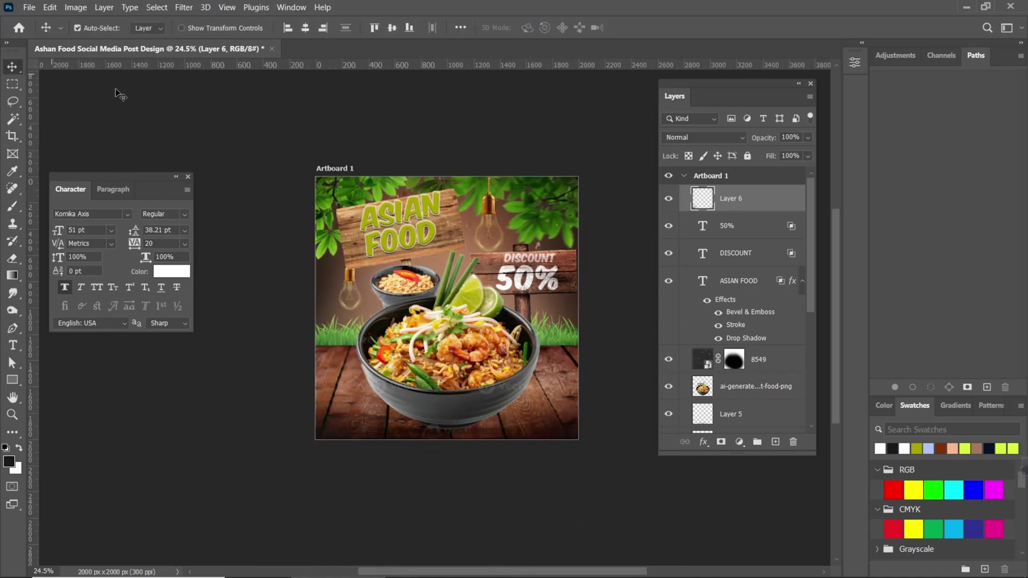
Stamp all visible layers into a new layer at the top of the stack and convert it to a smart object
key(ctrl+alt+shift+e)
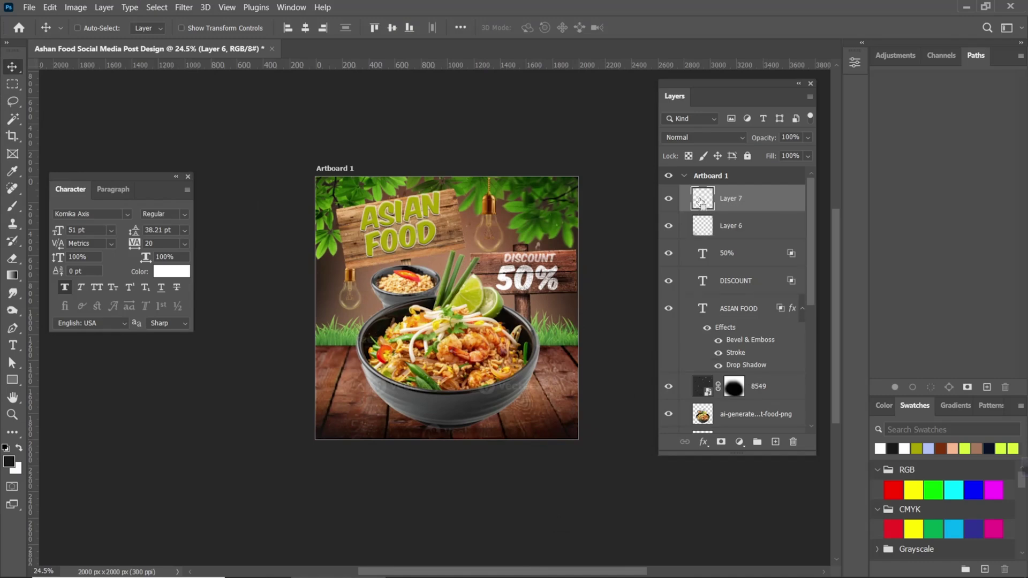
right_click(739, 199)
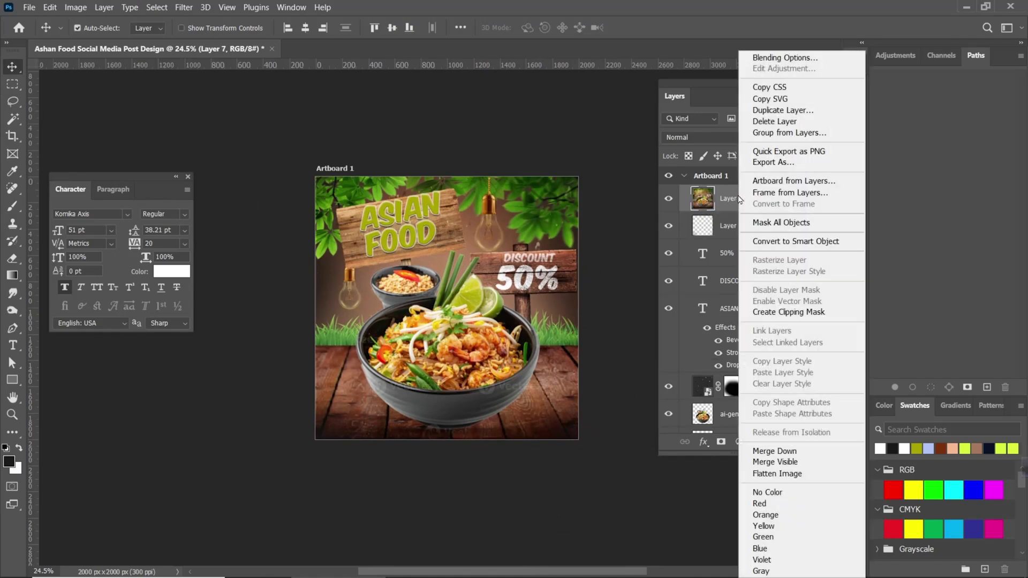
click(793, 241)
Open the Camera Raw Filter on the stamped layer and show the before and after previews side by side
click(183, 7)
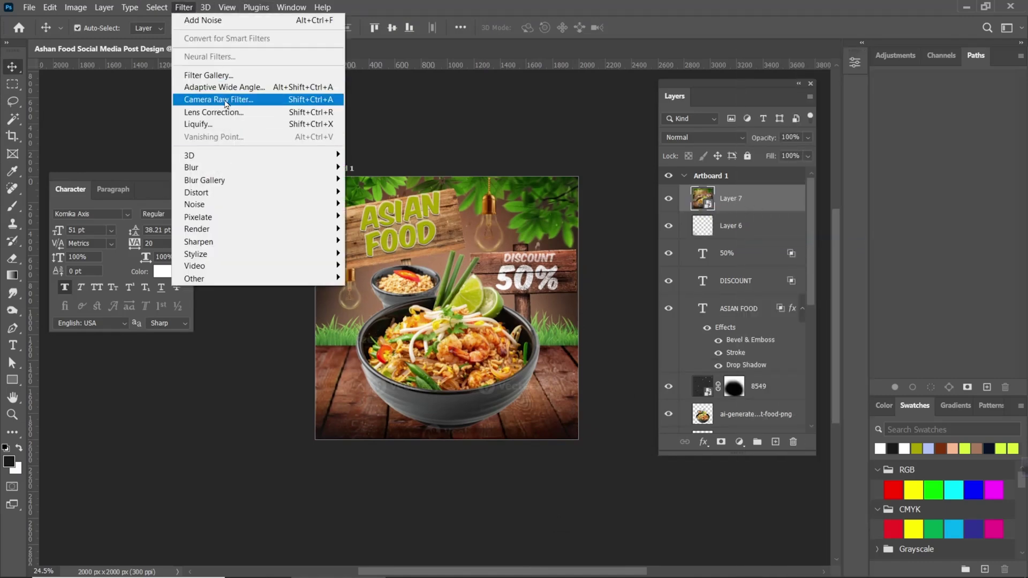
click(214, 101)
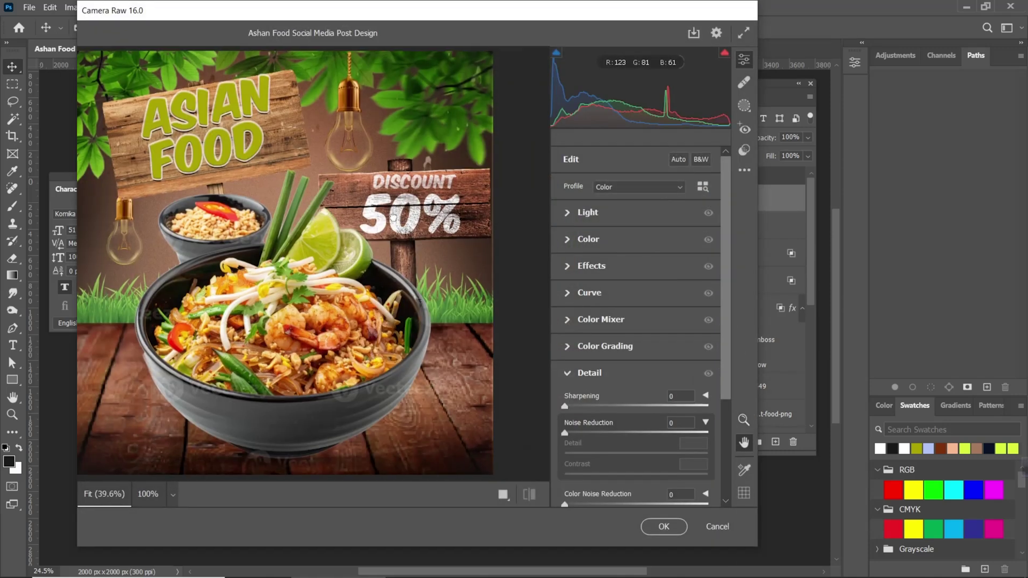
key(q)
scroll(438, 271, down, 2)
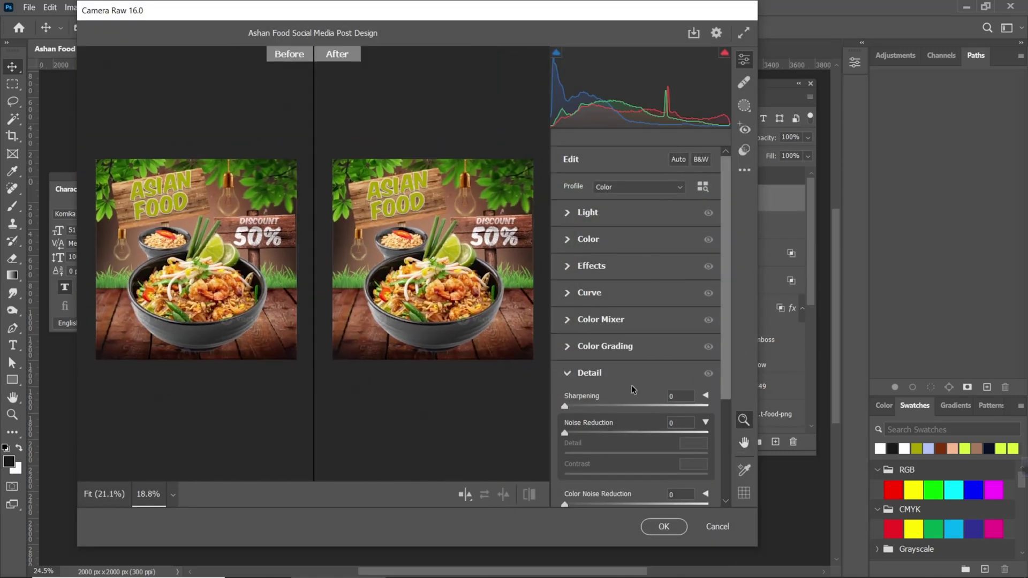
Adjust the Light settings and set Color Mixer saturation to Reds +2, Oranges +28, Yellows +21, Greens +50, Aquas -27 and Blues +38
click(566, 212)
drag(638, 244, 653, 348)
scroll(624, 351, down, 3)
click(620, 330)
drag(636, 368, 674, 368)
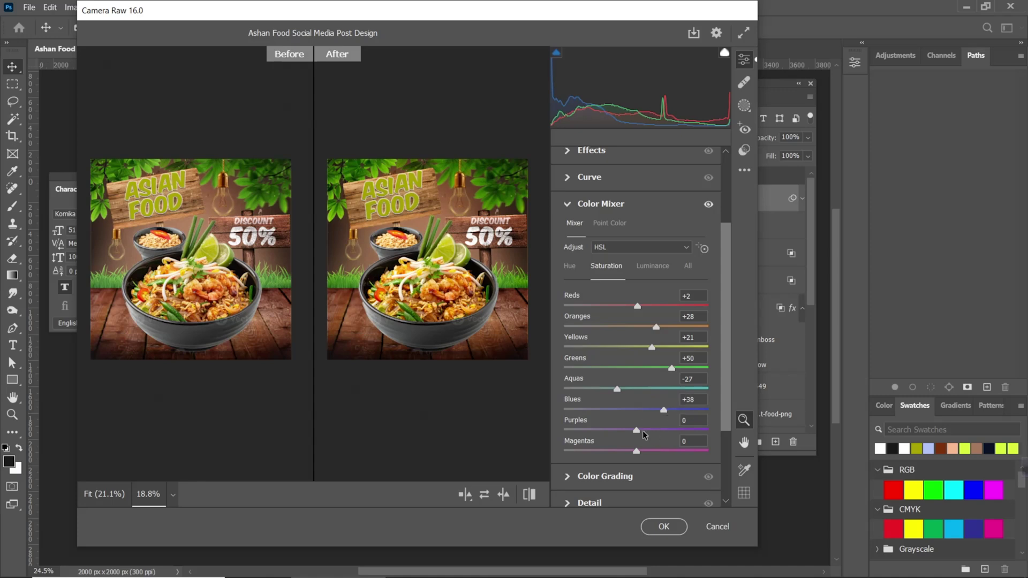
Color-grade midtones red with hue 349 and saturation 4, shadows green and highlights teal, raise the luminance of all three, and apply the filter
scroll(644, 435, down, 3)
click(568, 360)
drag(637, 267, 637, 268)
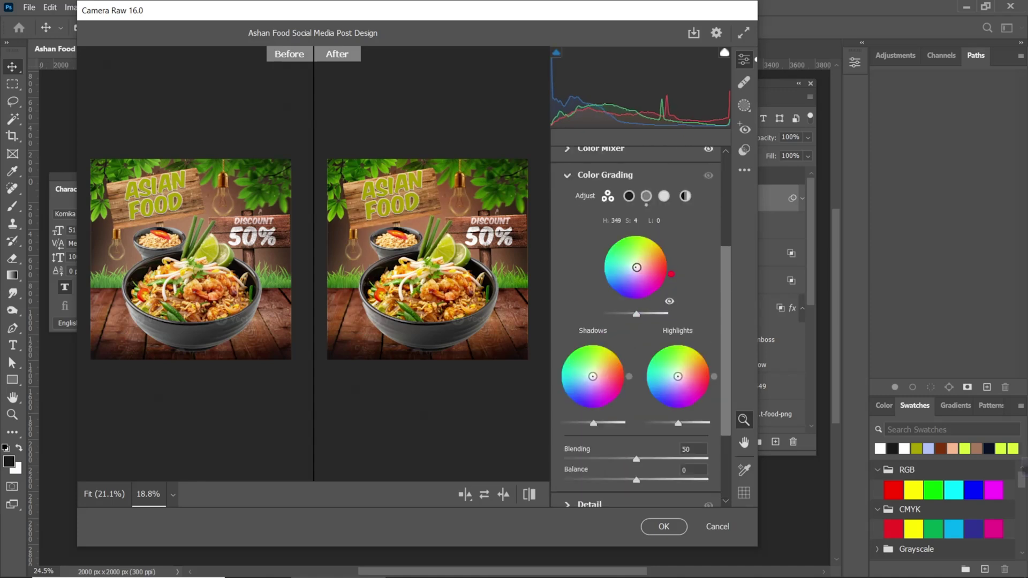
drag(644, 313, 646, 314)
drag(593, 377, 591, 376)
drag(592, 425, 601, 424)
drag(678, 376, 676, 377)
scroll(670, 422, down, 5)
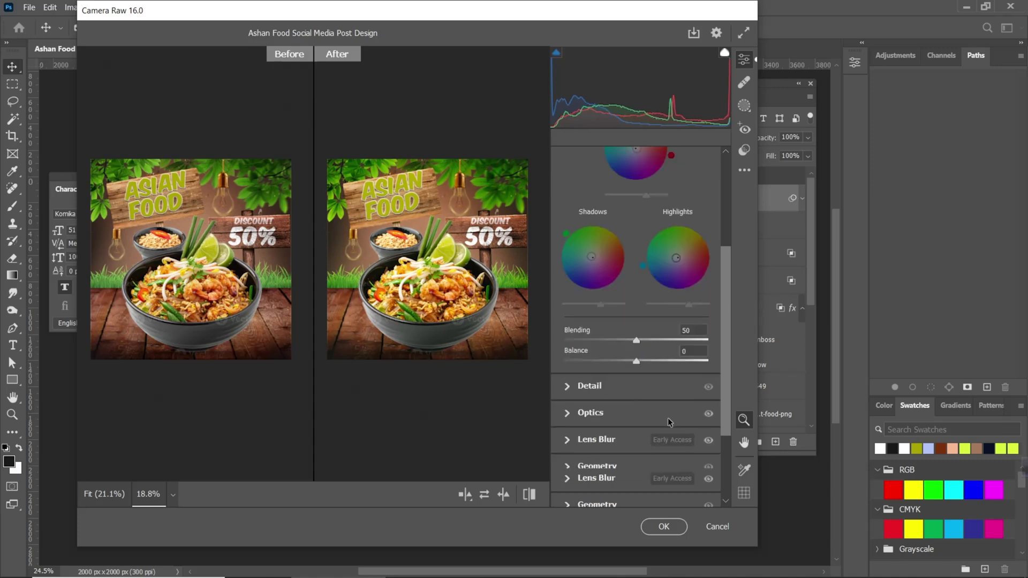
click(664, 527)
Hide the smart filters on the stamped layer to compare the artwork without the Camera Raw adjustments
click(708, 227)
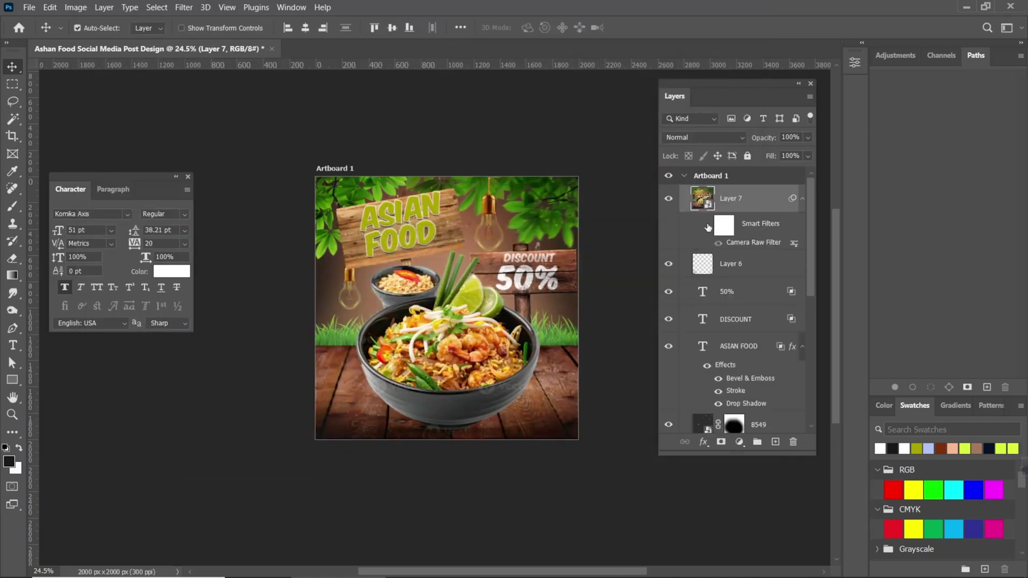